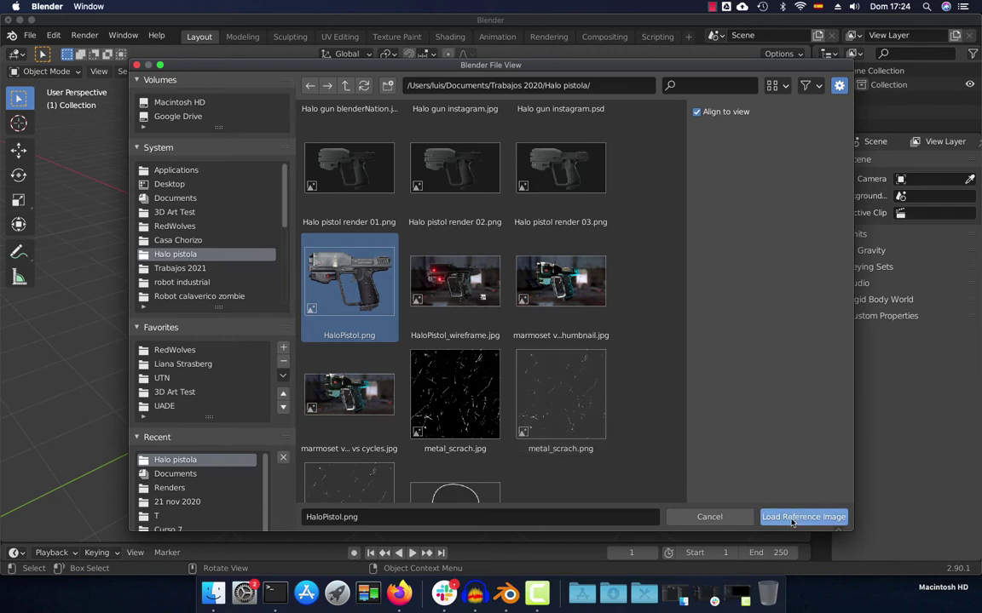
Load HaloPistol.png from the Halo pistola folder as a reference image aligned to the view
{"action": "left_click", "coordinate": [797, 517]}
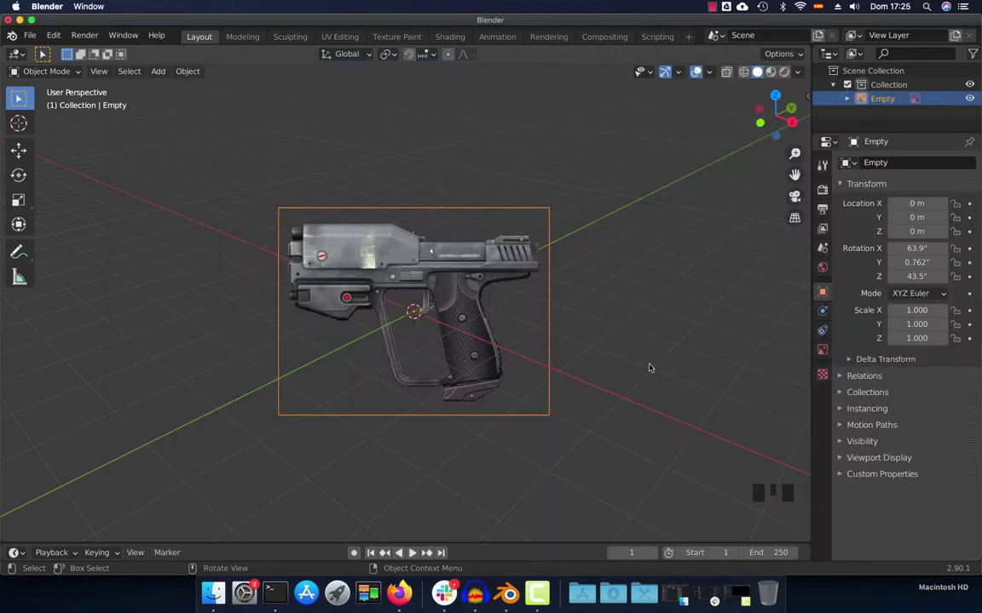
{"action": "middle_click_drag", "start_coordinate": [614, 346], "coordinate": [603, 333]}
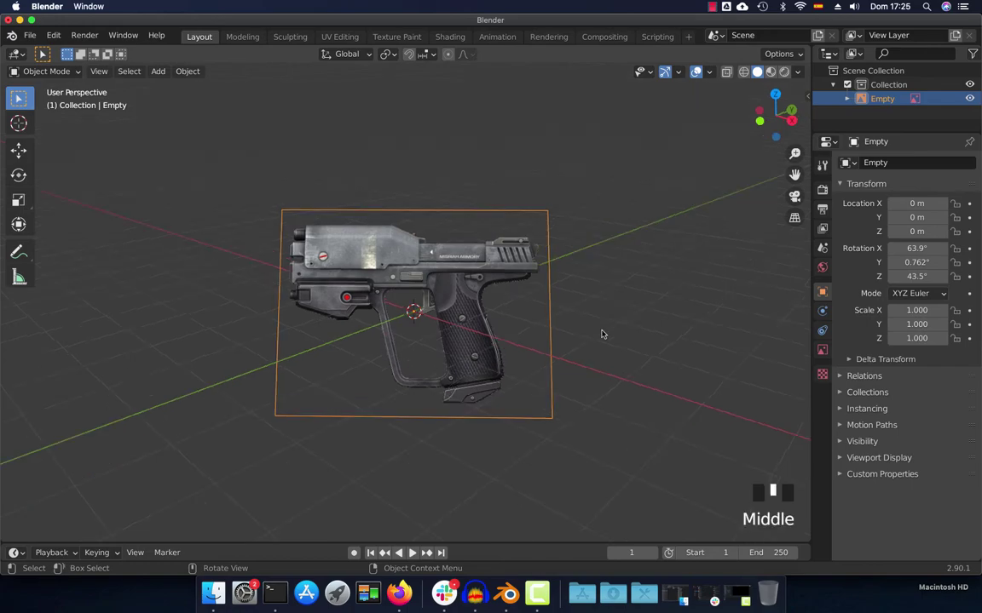
{"action": "scroll", "coordinate": [603, 333], "scroll_direction": "up", "scroll_amount": 3}
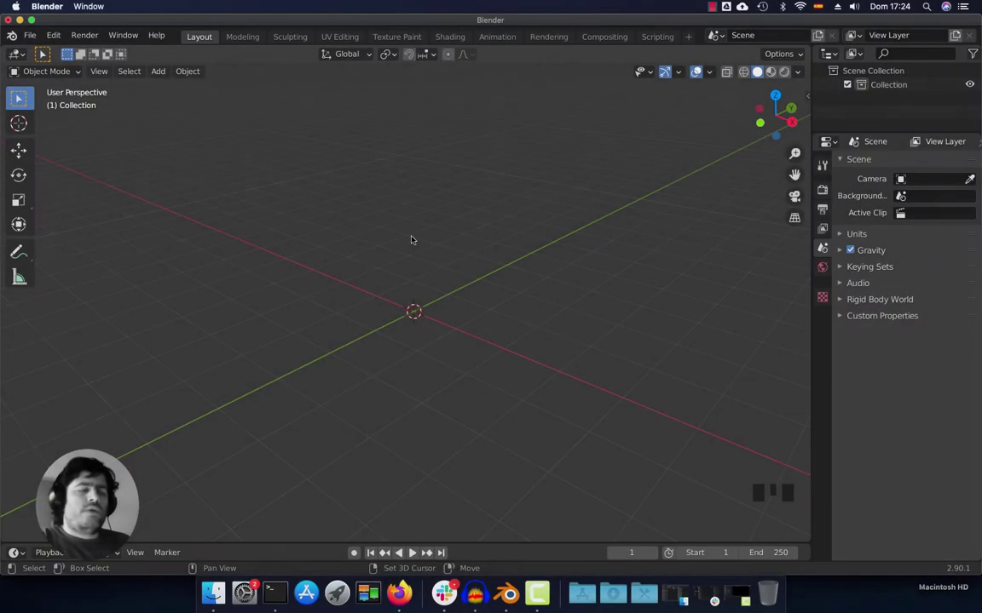
{"action": "key", "text": "shift+a"}
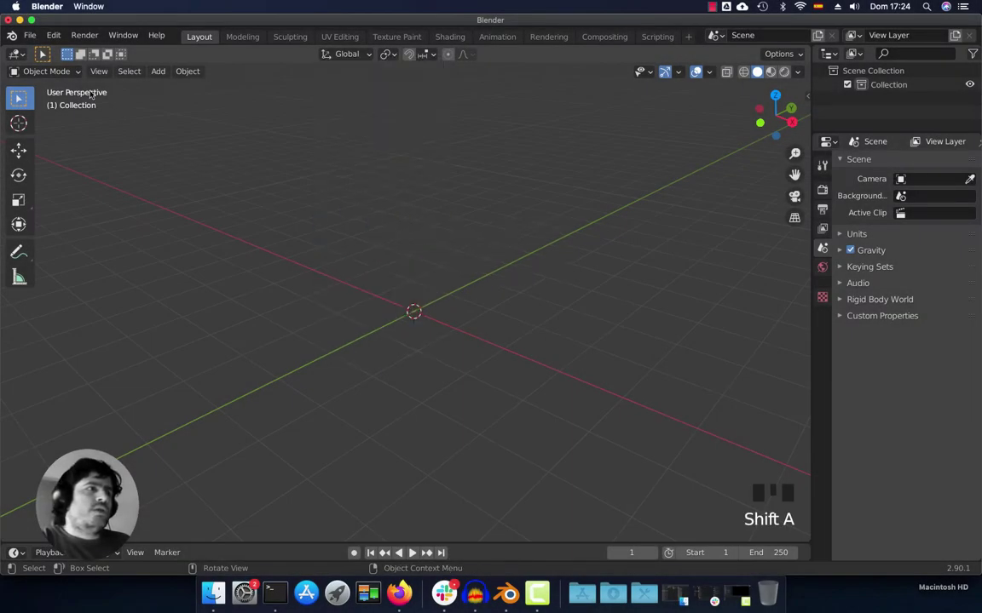
{"action": "left_click", "coordinate": [29, 35]}
{"action": "mouse_move", "coordinate": [71, 221]}
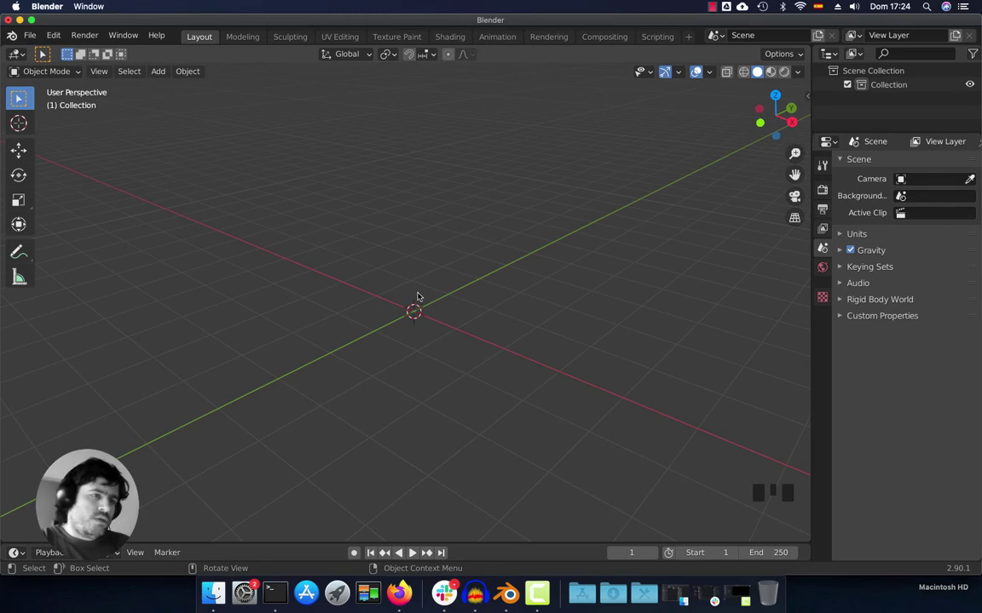
Add a reference image to the empty scene using HaloPistol.png from the Halo pistola folder, with Align to view enabled
{"action": "key", "text": "shift"}
{"action": "key", "text": "shift+a"}
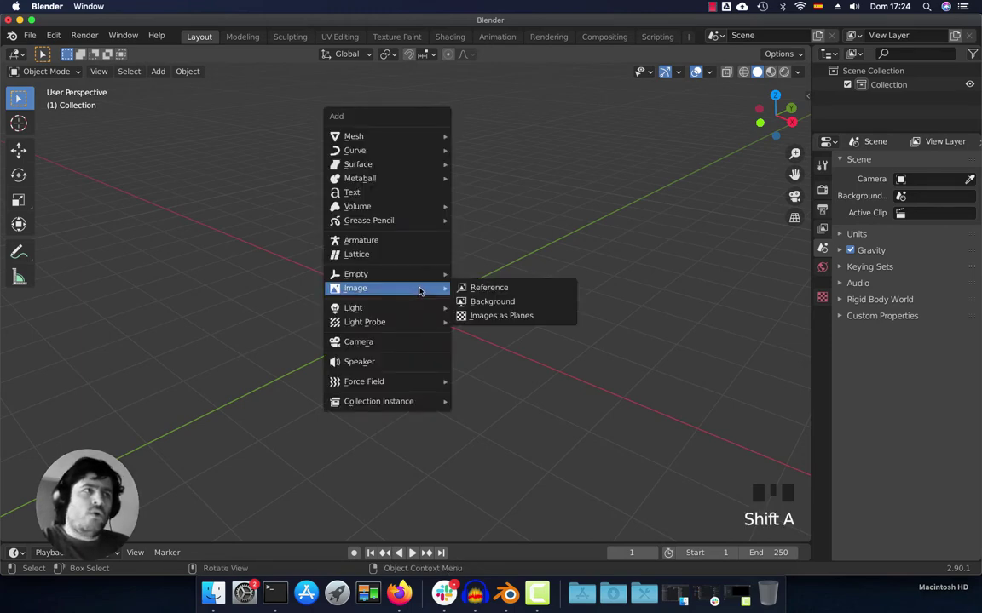
{"action": "left_click", "coordinate": [158, 72]}
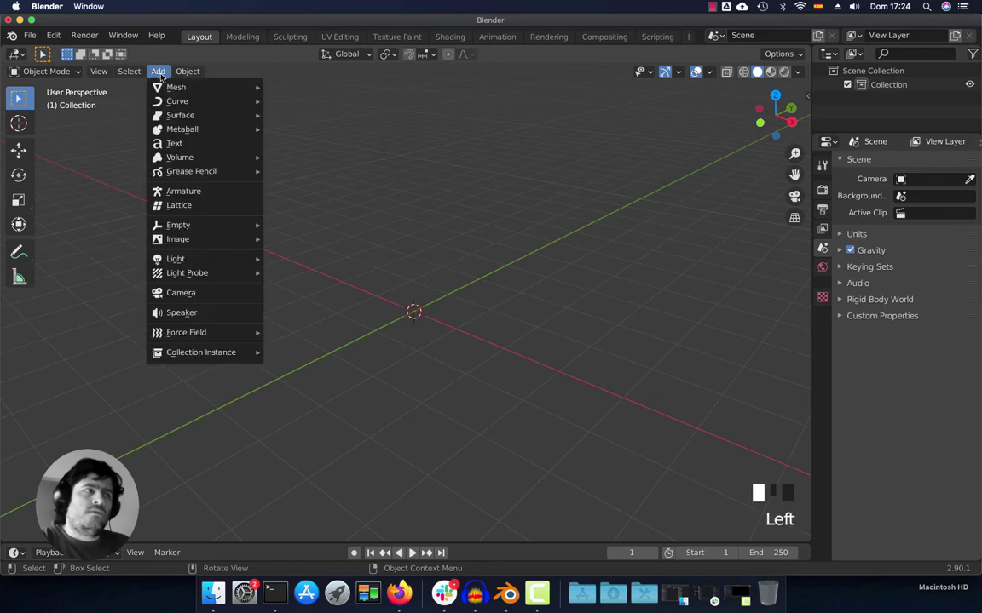
{"action": "mouse_move", "coordinate": [205, 245]}
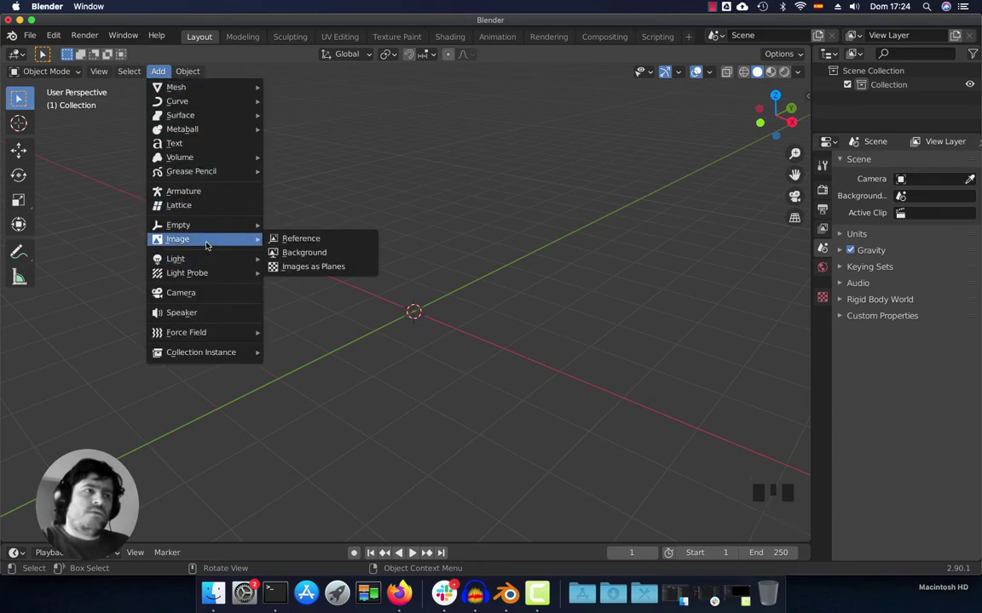
{"action": "left_click", "coordinate": [344, 243]}
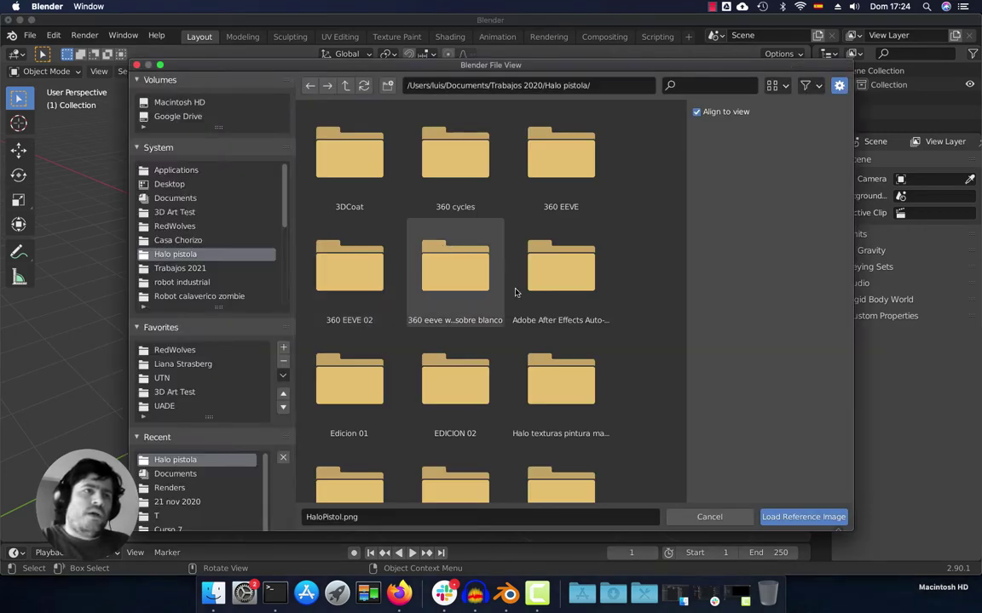
{"action": "scroll", "coordinate": [609, 381], "scroll_direction": "down", "scroll_amount": 10}
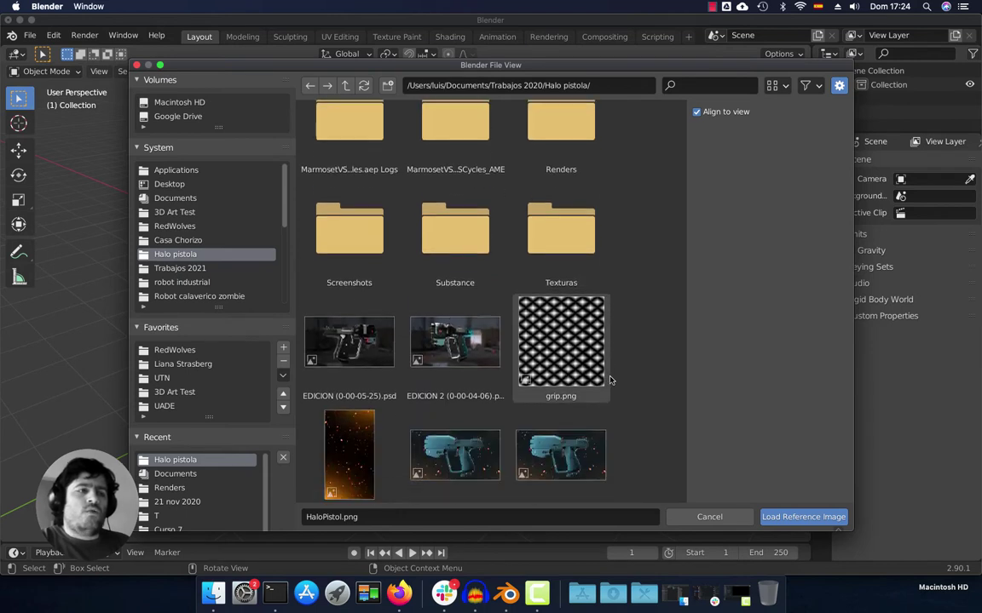
{"action": "scroll", "coordinate": [608, 381], "scroll_direction": "down", "scroll_amount": 8}
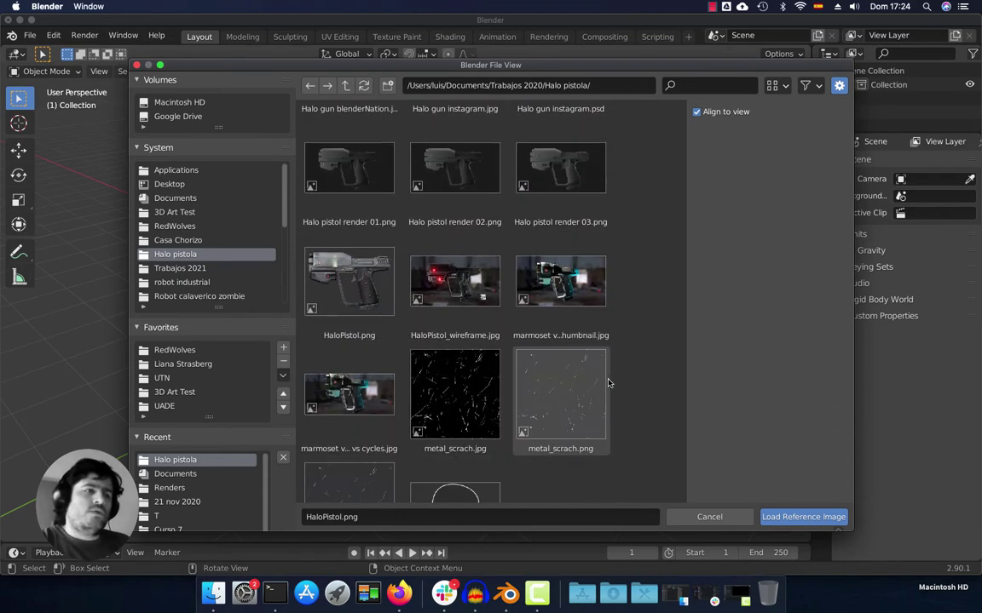
{"action": "left_click", "coordinate": [348, 287]}
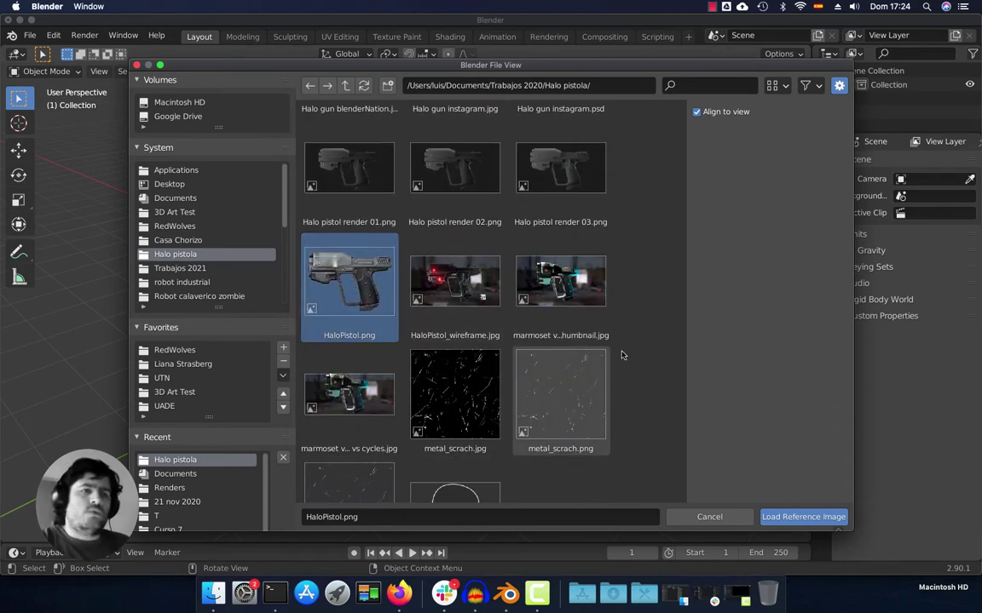
{"action": "left_click", "coordinate": [801, 520]}
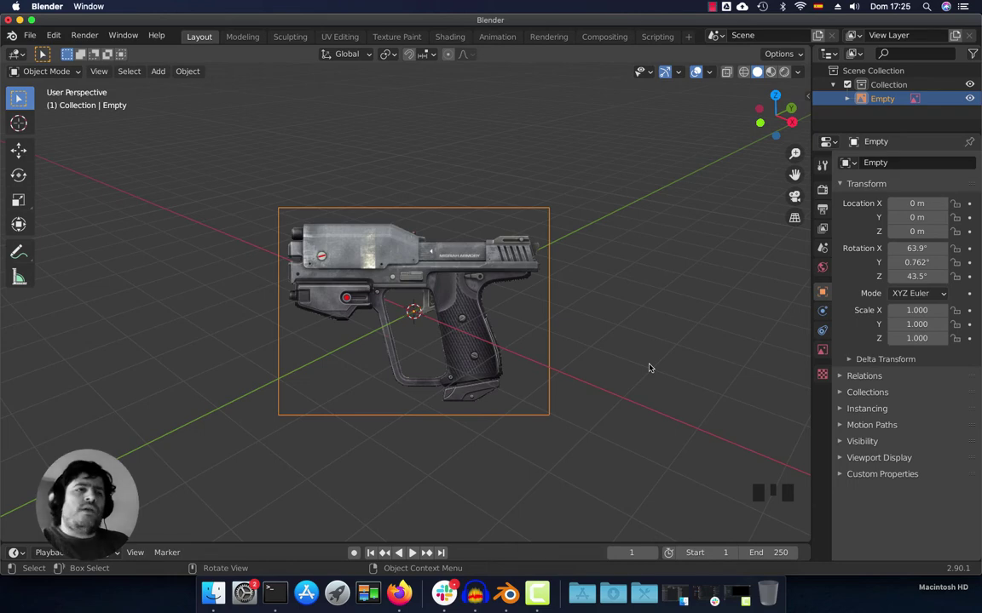
Clear the rotation of the pistol reference image so it lies flat on the ground grid
{"action": "middle_click_drag", "start_coordinate": [651, 365], "coordinate": [390, 387]}
{"action": "scroll", "coordinate": [486, 313], "scroll_direction": "up", "scroll_amount": 3}
{"action": "scroll", "coordinate": [490, 358], "scroll_direction": "up", "scroll_amount": 3}
{"action": "scroll", "coordinate": [371, 309], "scroll_direction": "down", "scroll_amount": 8}
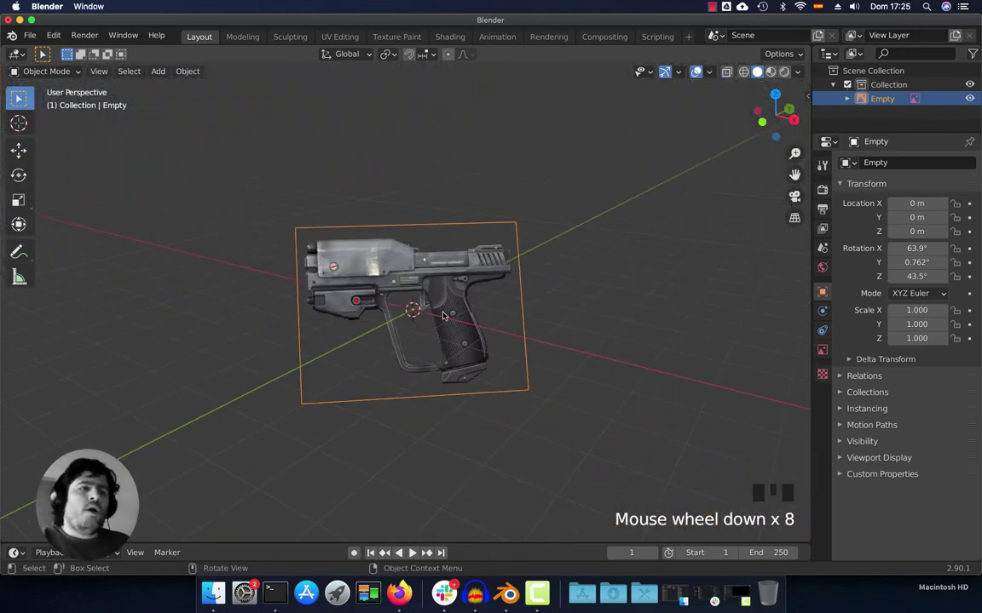
{"action": "middle_click_drag", "start_coordinate": [431, 290], "coordinate": [504, 305]}
{"action": "scroll", "coordinate": [378, 325], "scroll_direction": "up", "scroll_amount": 3}
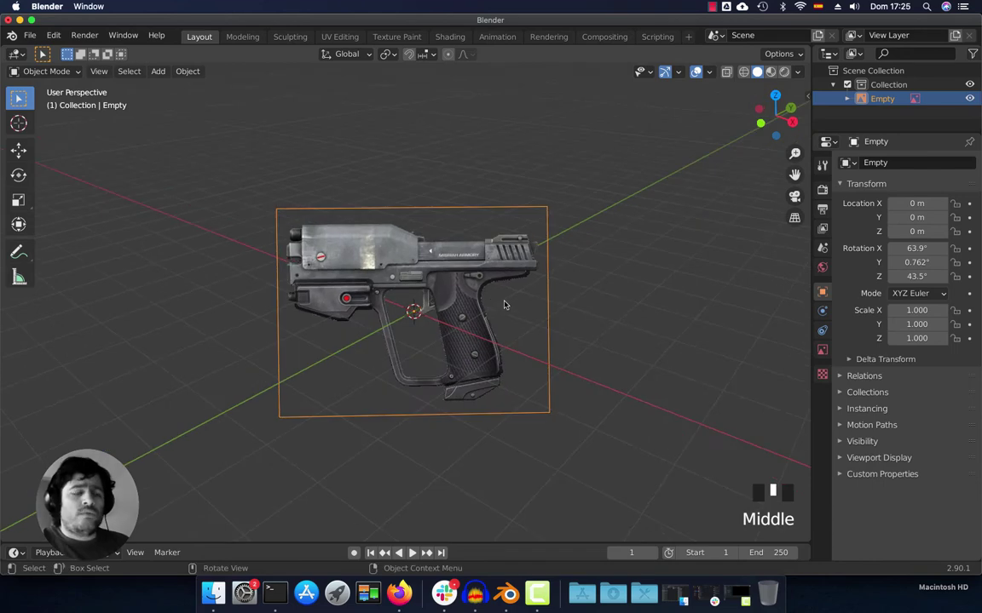
{"action": "key", "text": "alt"}
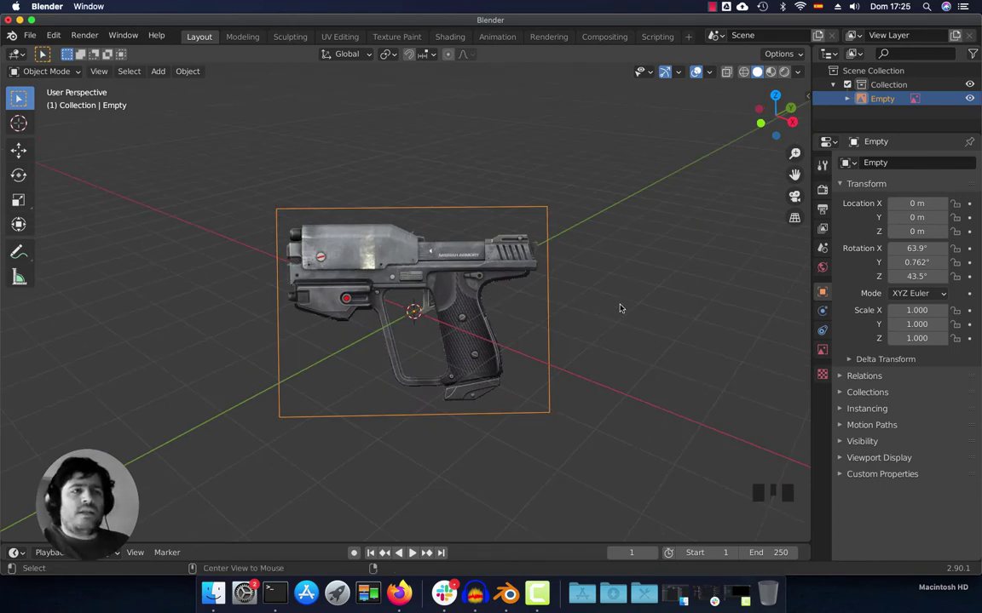
{"action": "key", "text": "alt+r"}
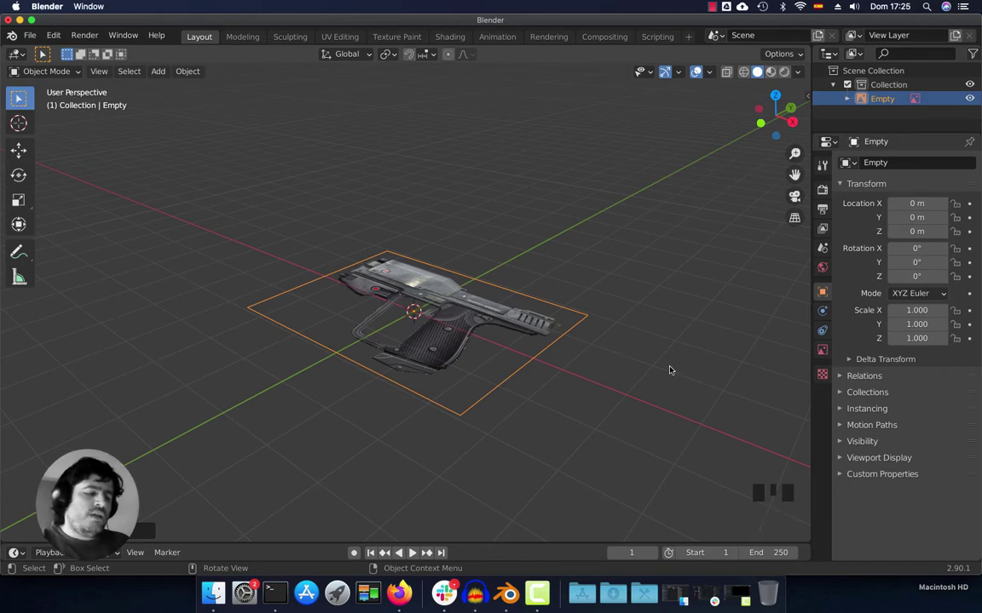
Rotate the pistol reference image 90° about the global X axis to stand it upright
{"action": "key", "text": "r"}
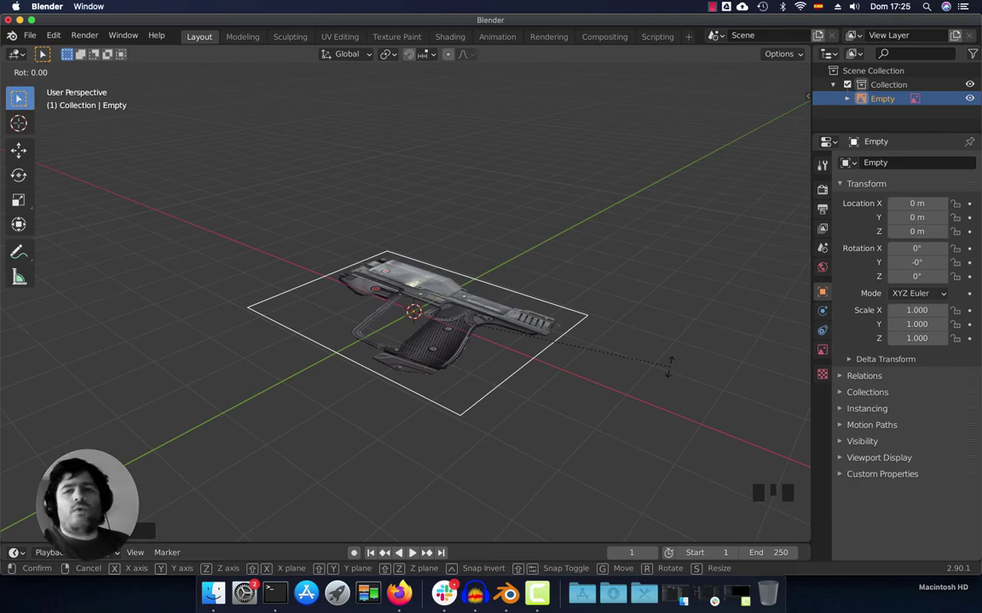
{"action": "key", "text": "x"}
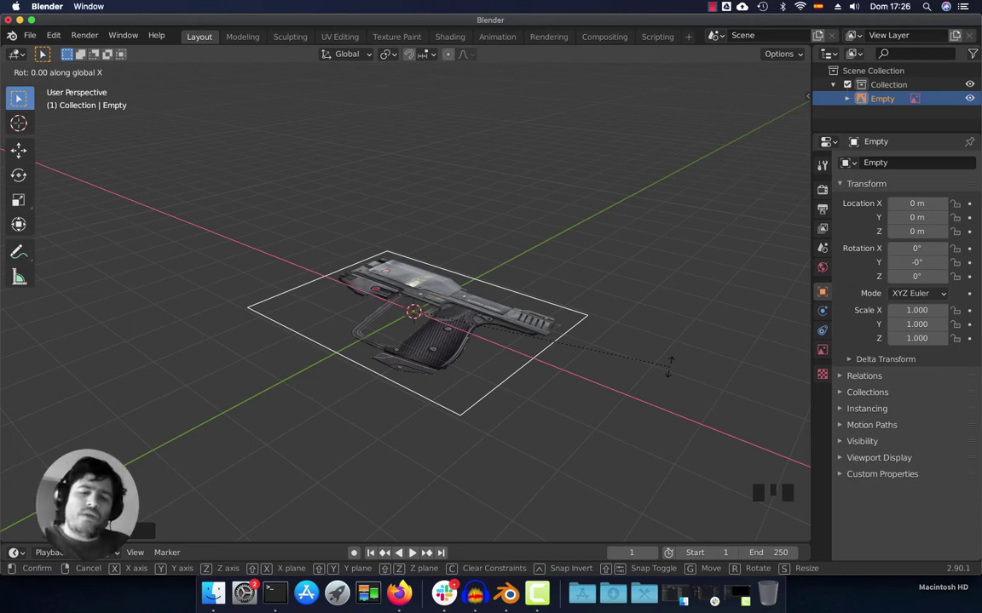
{"action": "type", "text": "9"}
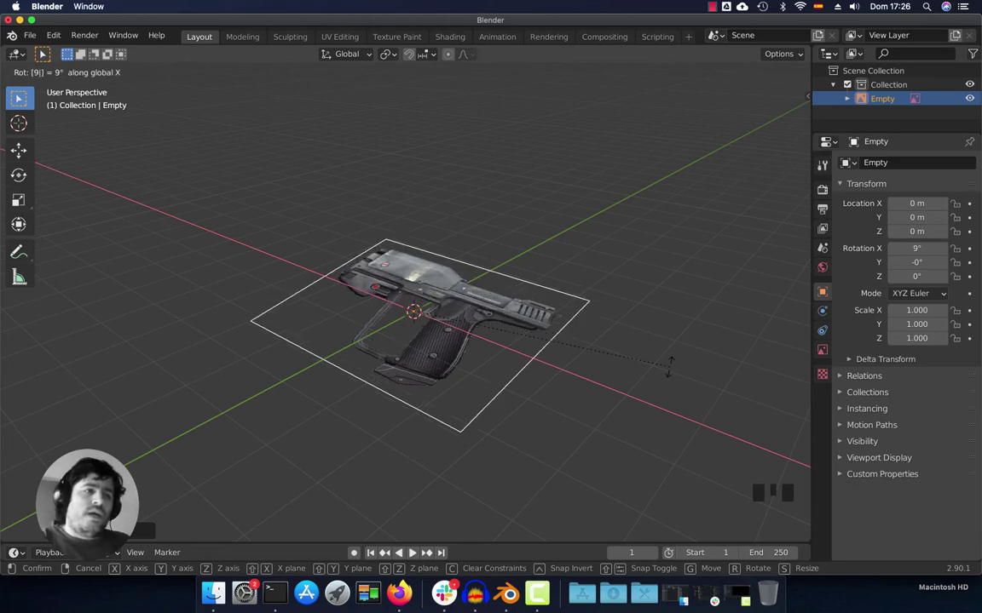
{"action": "type", "text": "0"}
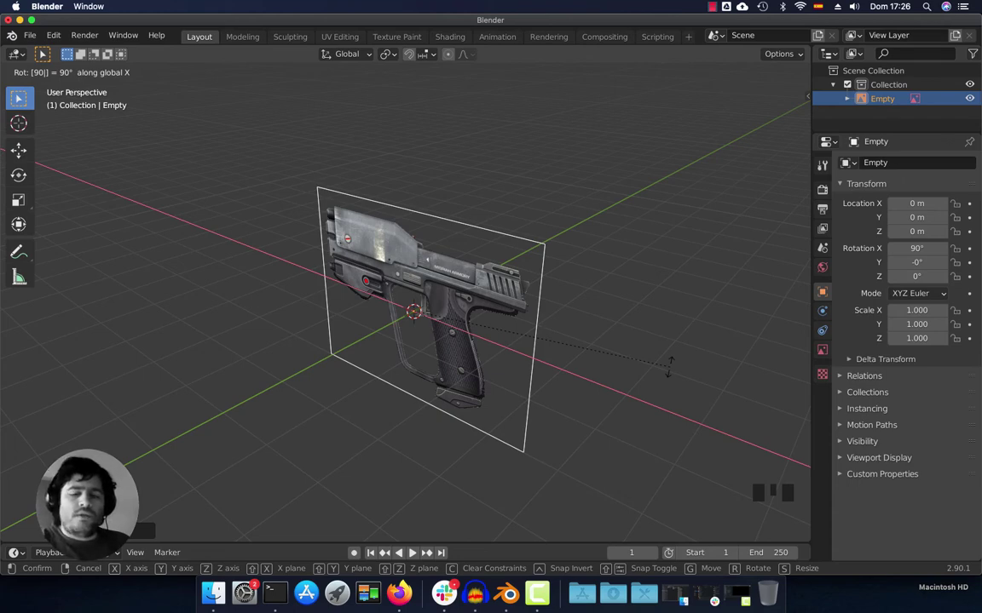
{"action": "key", "text": "Return"}
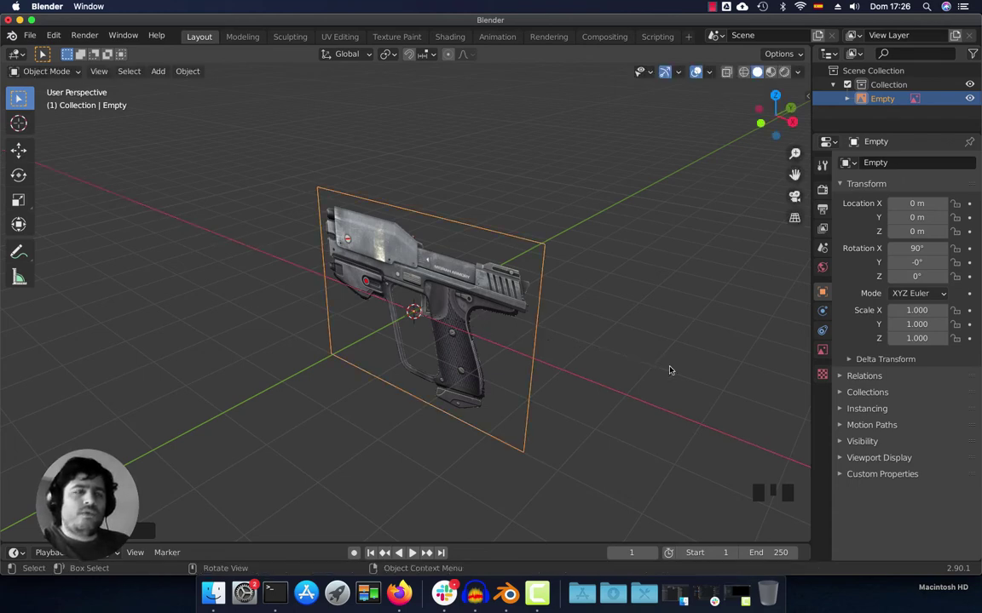
Move the pistol reference image back along the Y axis to about 5.63 m from the origin
{"action": "middle_click_drag", "start_coordinate": [595, 367], "coordinate": [620, 357]}
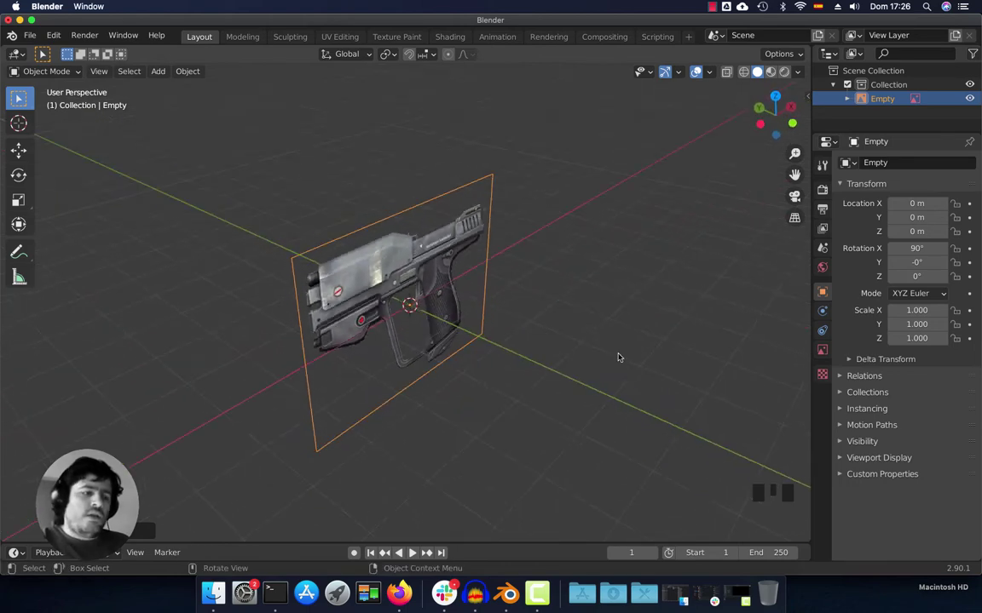
{"action": "left_click", "coordinate": [18, 149]}
{"action": "left_click", "coordinate": [371, 287]}
{"action": "left_click_drag", "start_coordinate": [370, 287], "coordinate": [226, 230]}
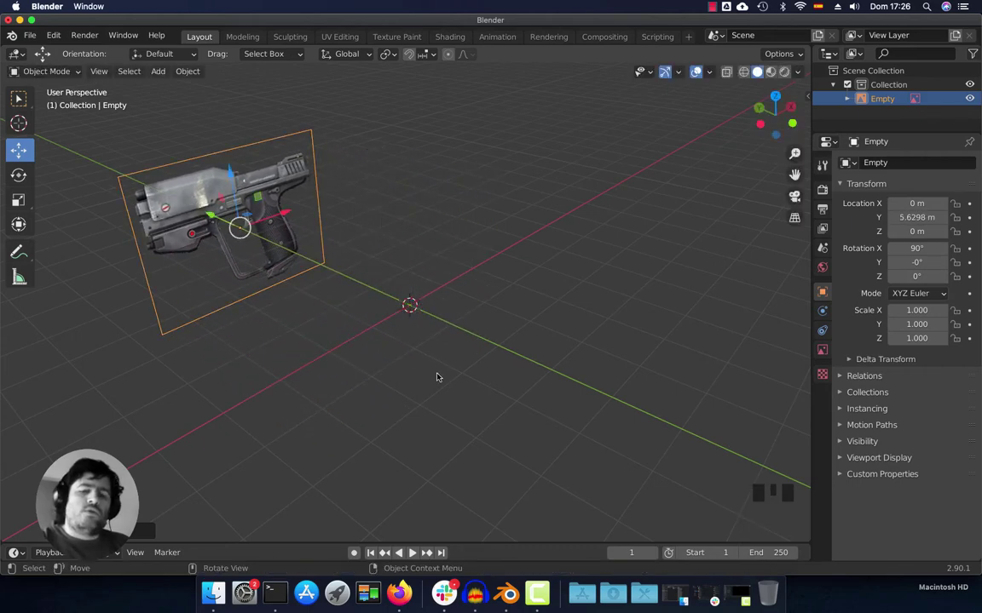
Switch the viewport to the front view in orthographic projection
{"action": "key", "text": "KP_1"}
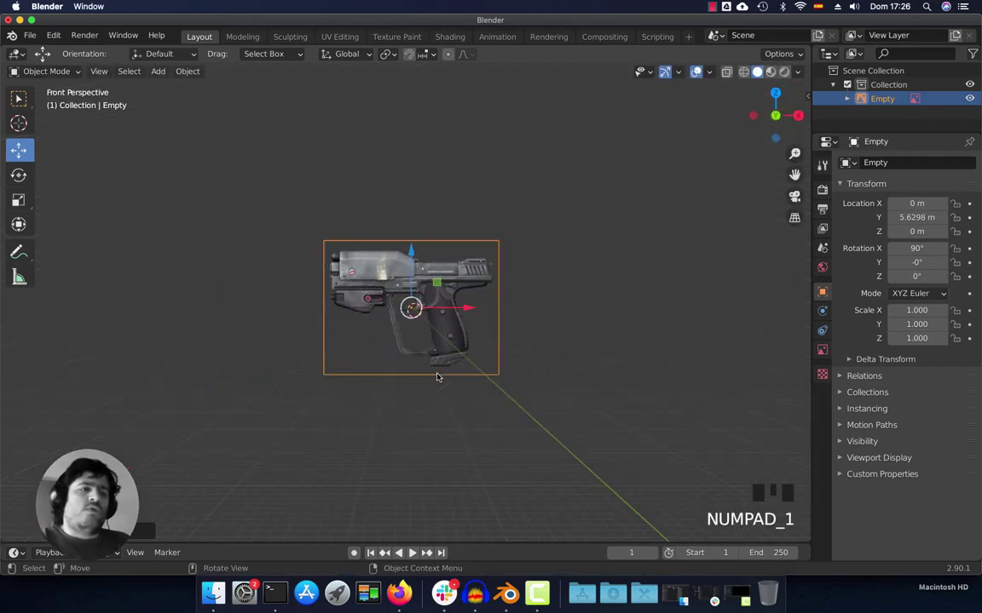
{"action": "key", "text": "KP_5"}
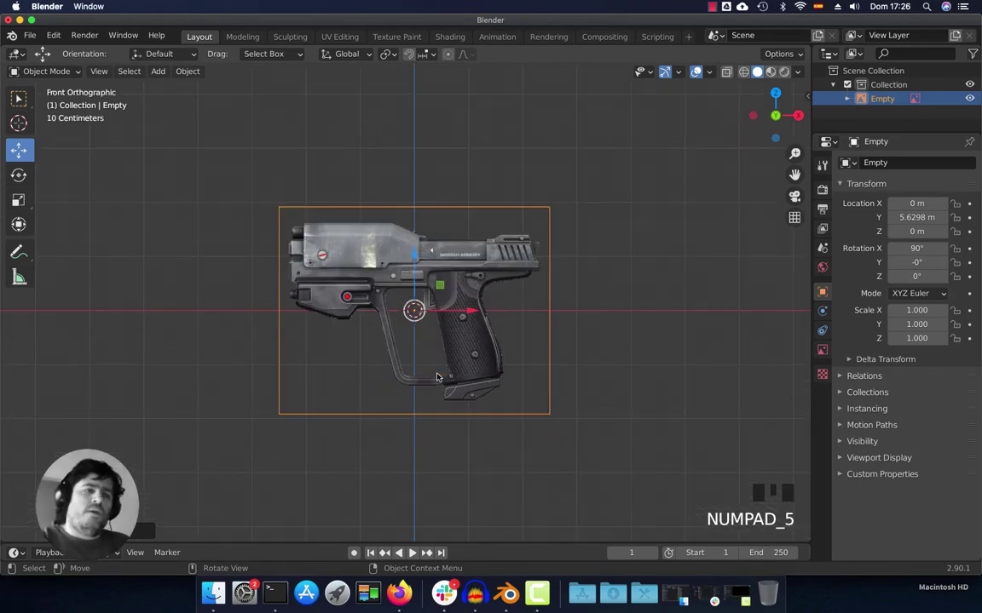
{"action": "key", "text": "KP_5"}
{"action": "key", "text": "KP_5"}
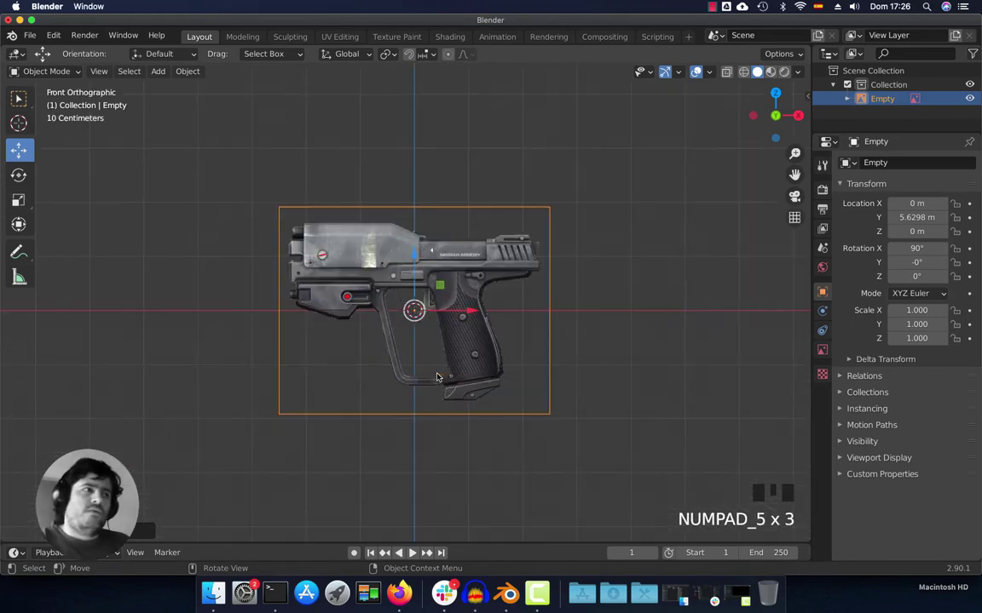
Compare the pistol image in perspective and orthographic projection from the front, finishing in orthographic
{"action": "left_click", "coordinate": [795, 220]}
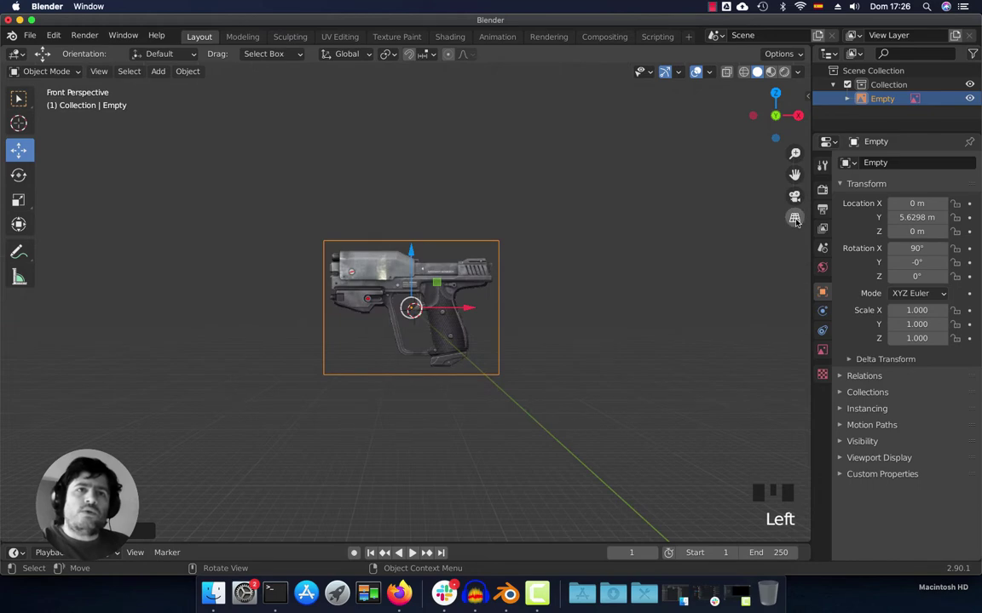
{"action": "left_click", "coordinate": [794, 220]}
{"action": "left_click", "coordinate": [795, 220]}
{"action": "left_click", "coordinate": [795, 220]}
{"action": "left_click", "coordinate": [795, 220]}
{"action": "left_click", "coordinate": [795, 220]}
{"action": "left_click", "coordinate": [795, 220]}
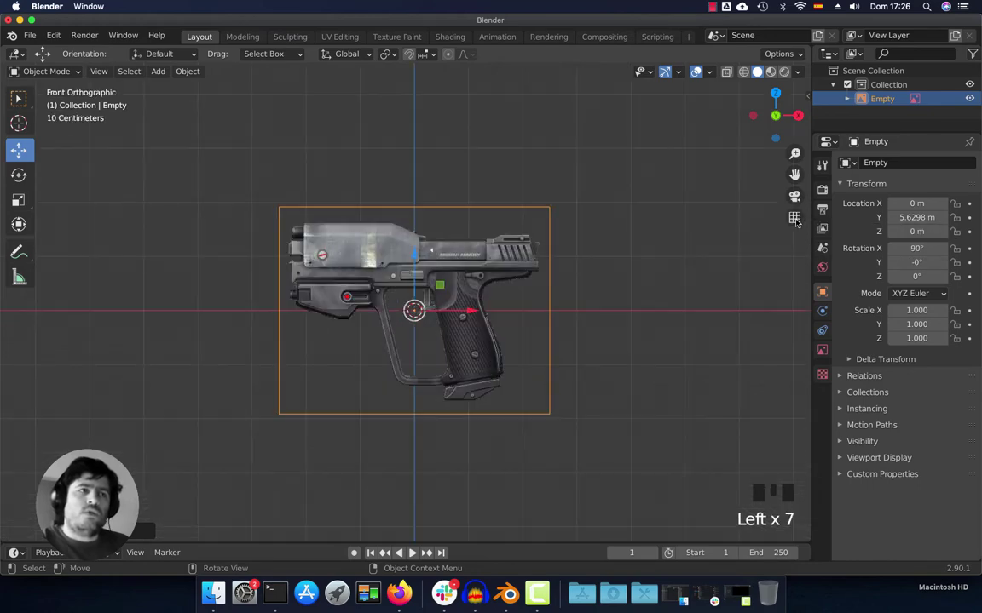
{"action": "left_click", "coordinate": [795, 220]}
{"action": "left_click", "coordinate": [795, 220]}
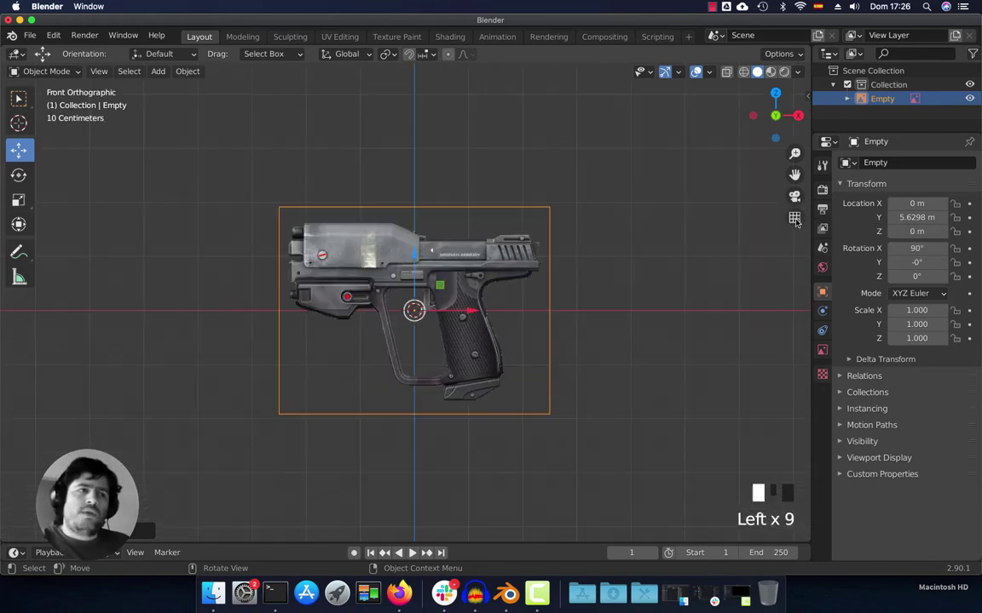
Delete the pistol reference image and return the viewport to the front orthographic view
{"action": "scroll", "coordinate": [603, 290], "scroll_direction": "up", "scroll_amount": 5}
{"action": "scroll", "coordinate": [594, 351], "scroll_direction": "down", "scroll_amount": 1}
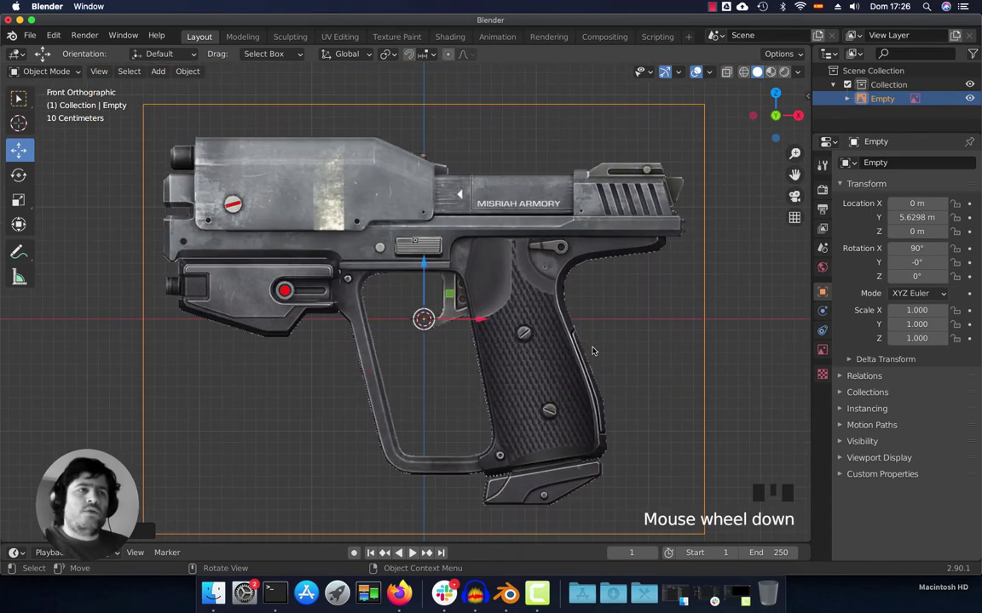
{"action": "scroll", "coordinate": [593, 351], "scroll_direction": "down", "scroll_amount": 3}
{"action": "scroll", "coordinate": [600, 352], "scroll_direction": "up", "scroll_amount": 3}
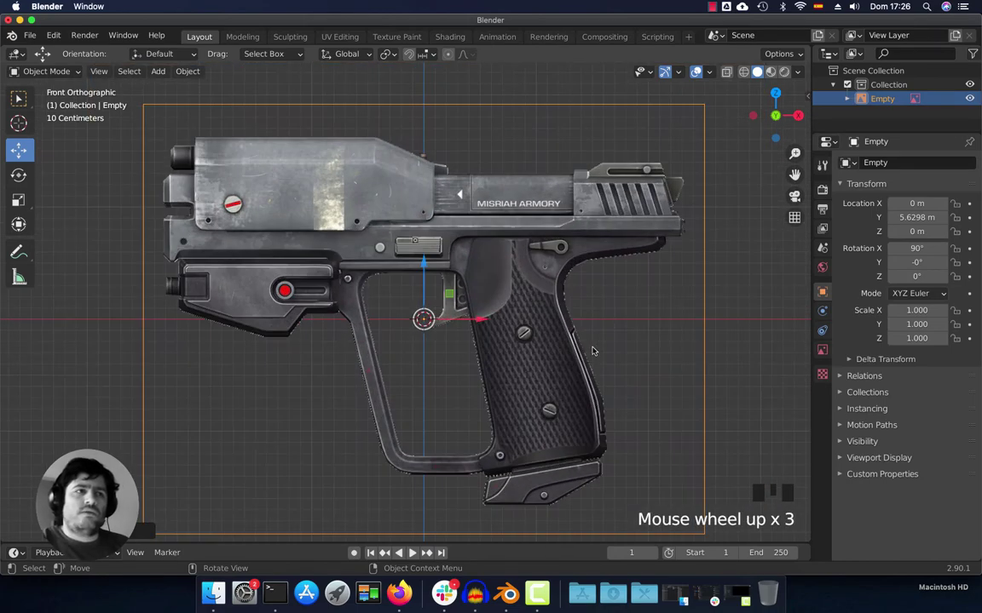
{"action": "scroll", "coordinate": [555, 275], "scroll_direction": "down", "scroll_amount": 2}
{"action": "scroll", "coordinate": [556, 274], "scroll_direction": "down", "scroll_amount": 2}
{"action": "middle_click_drag", "start_coordinate": [554, 281], "coordinate": [524, 310], "text": "shift"}
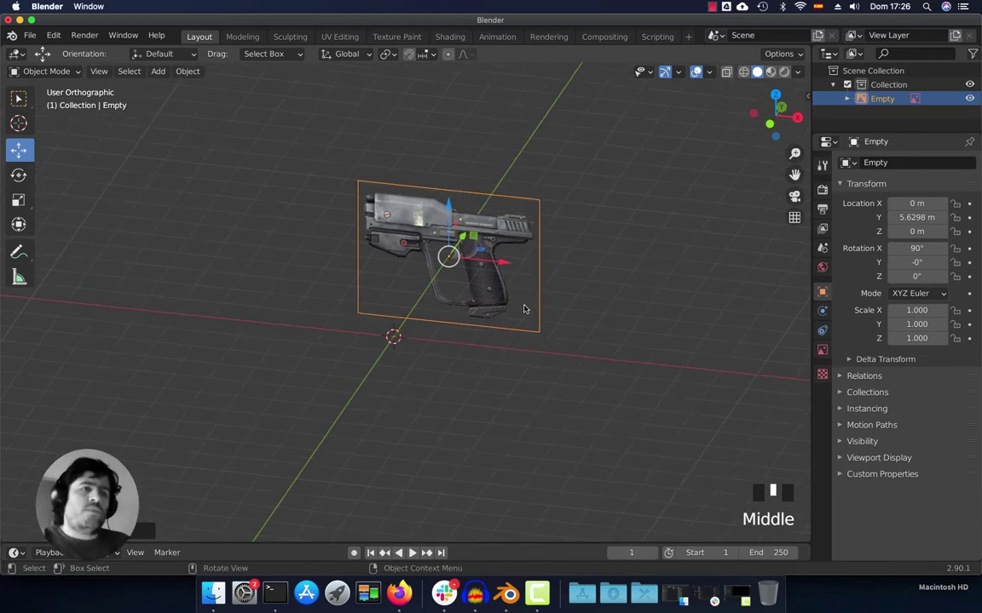
{"action": "key", "text": "x"}
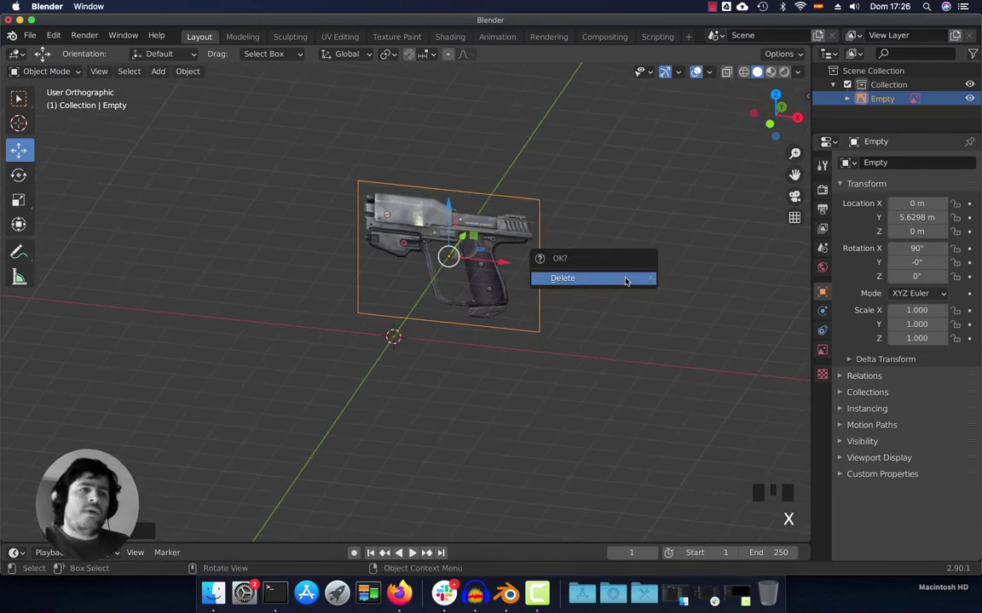
{"action": "left_click", "coordinate": [590, 282]}
{"action": "key", "text": "KP_1"}
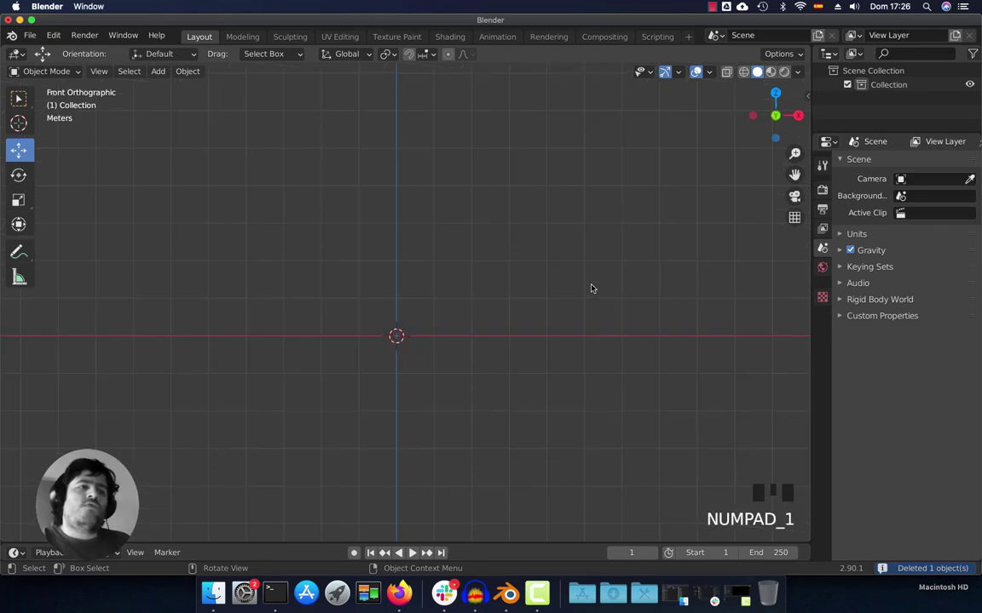
Add HaloPistol.png as a reference image aligned to the front orthographic view
{"action": "scroll", "coordinate": [591, 288], "scroll_direction": "up", "scroll_amount": 2}
{"action": "middle_click_drag", "start_coordinate": [526, 330], "coordinate": [565, 300], "text": "shift"}
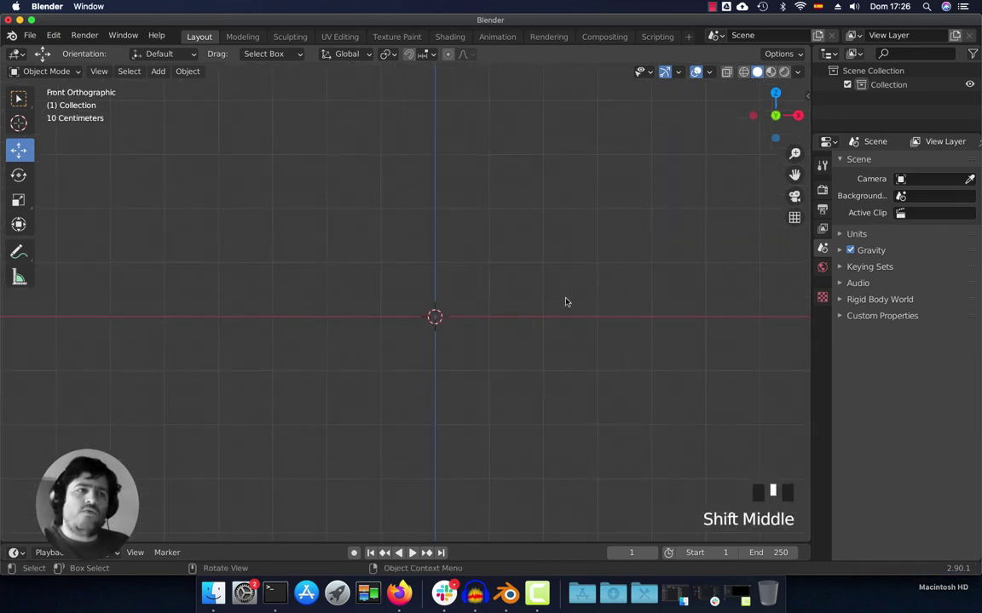
{"action": "middle_click_drag", "start_coordinate": [565, 302], "coordinate": [556, 305], "text": "shift"}
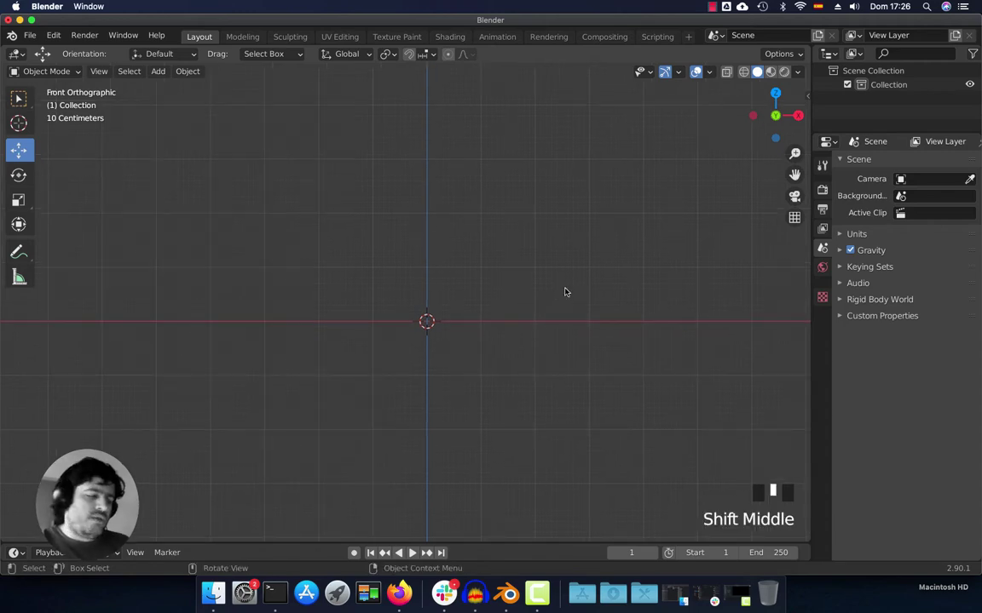
{"action": "key", "text": "shift+a"}
{"action": "mouse_move", "coordinate": [528, 276]}
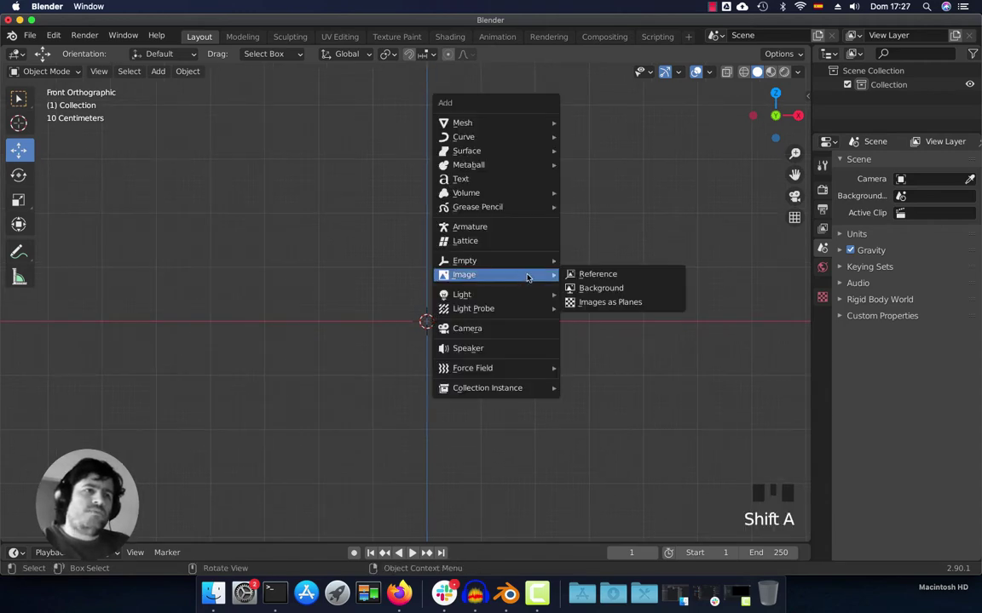
{"action": "left_click", "coordinate": [594, 275]}
{"action": "scroll", "coordinate": [438, 310], "scroll_direction": "down", "scroll_amount": 12}
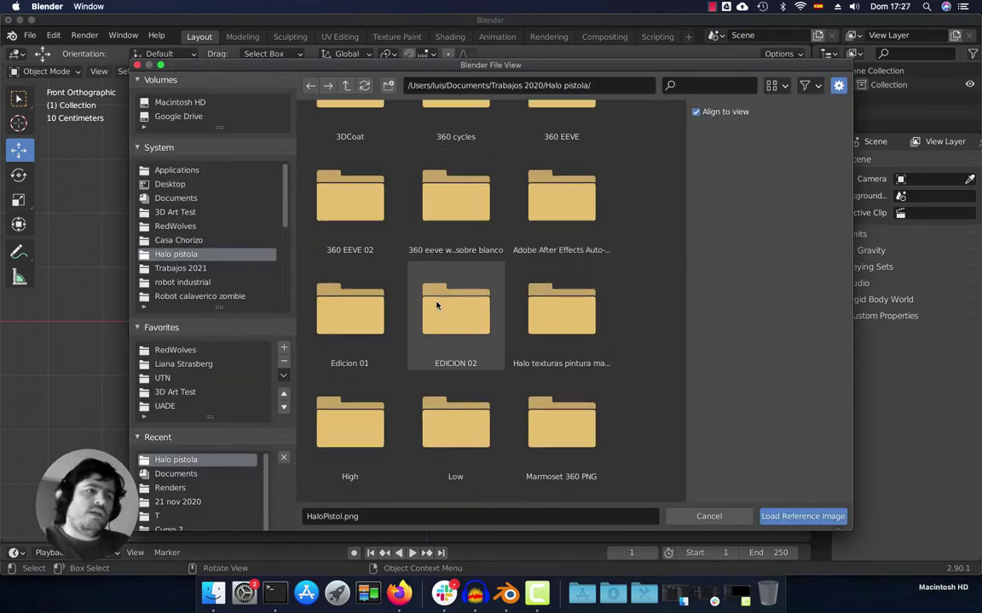
{"action": "scroll", "coordinate": [440, 317], "scroll_direction": "down", "scroll_amount": 10}
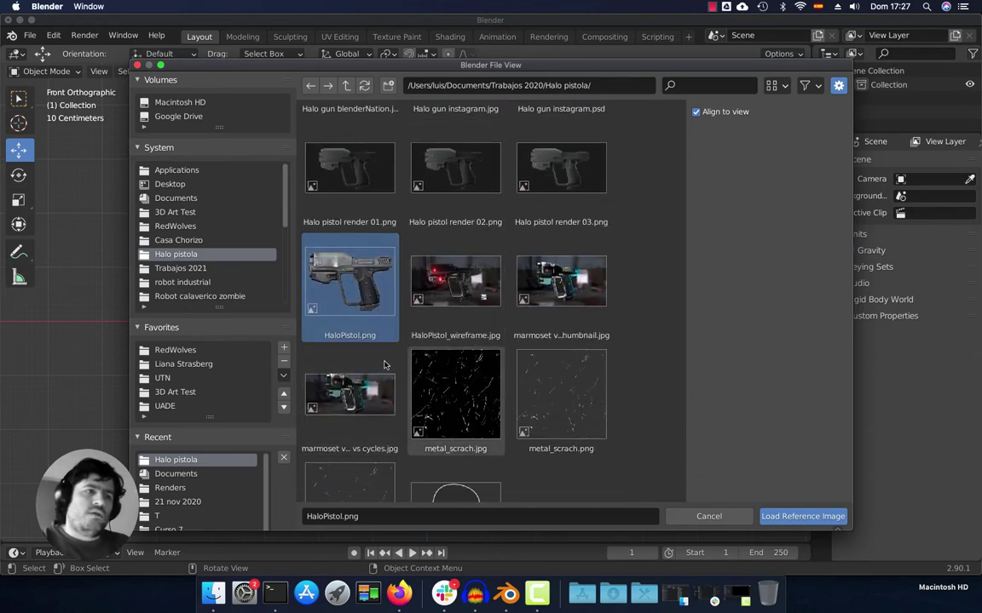
{"action": "left_click", "coordinate": [799, 517]}
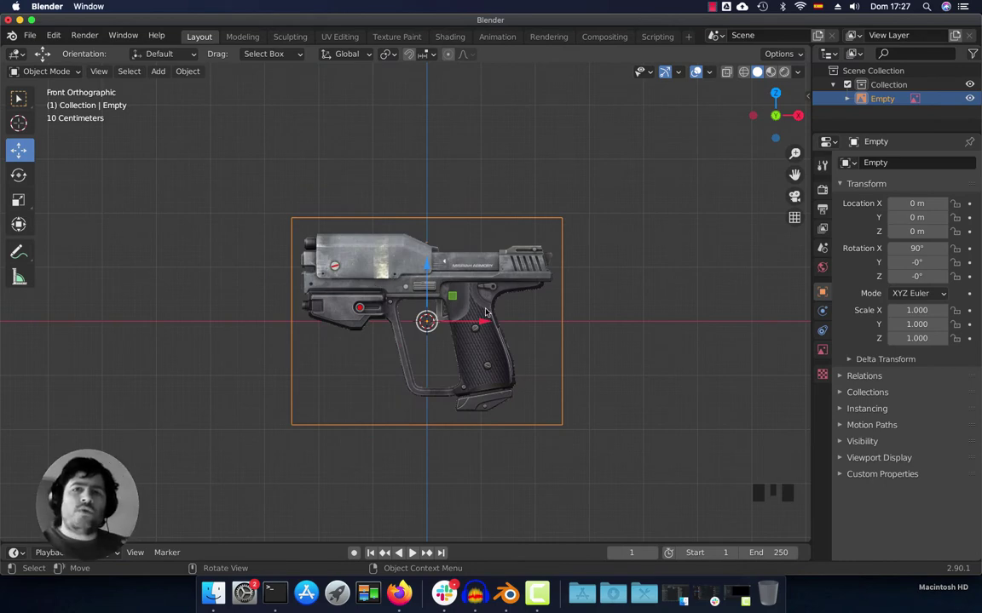
Move the pistol reference image back along the Y axis to about 6.52 m from the origin
{"action": "middle_click_drag", "start_coordinate": [583, 268], "coordinate": [487, 315]}
{"action": "key", "text": "KP_1"}
{"action": "scroll", "coordinate": [487, 315], "scroll_direction": "down", "scroll_amount": 3}
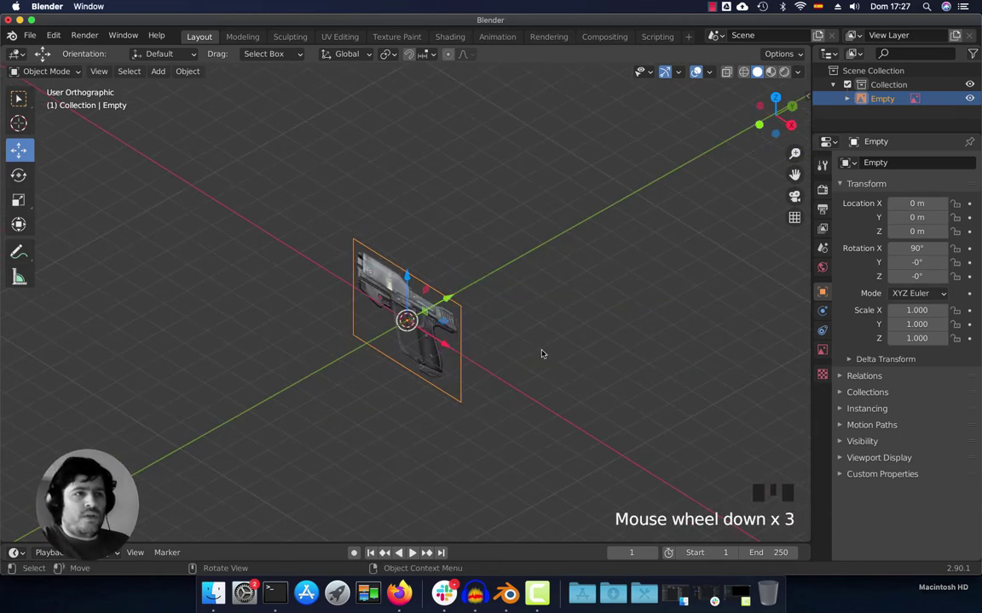
{"action": "key", "text": "g"}
{"action": "key", "text": "y"}
{"action": "left_click", "coordinate": [681, 256]}
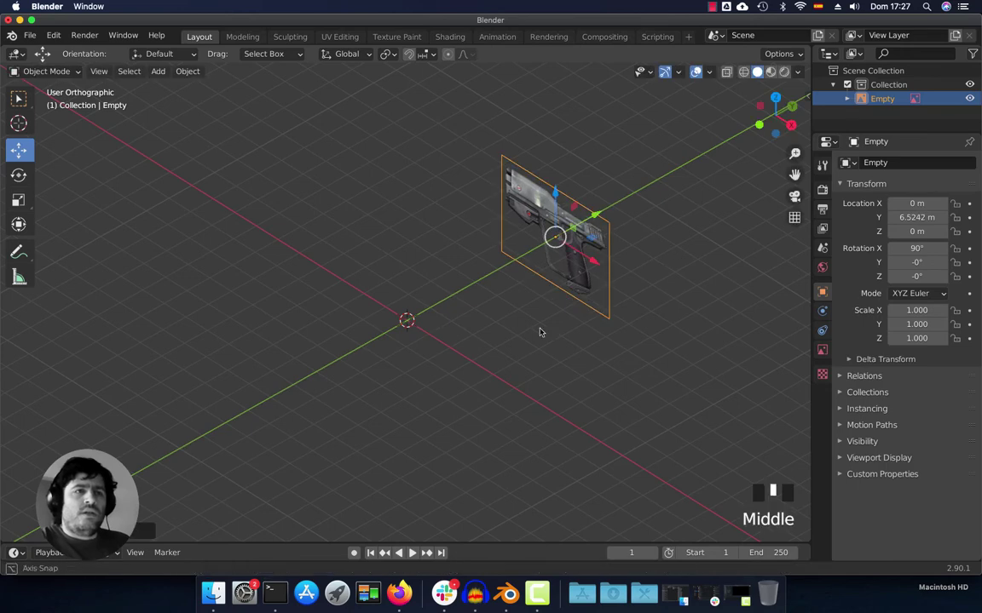
Inspect the offset pistol reference image from an angle and in the front orthographic view
{"action": "middle_click_drag", "start_coordinate": [540, 331], "coordinate": [493, 323]}
{"action": "key", "text": "KP_1"}
{"action": "scroll", "coordinate": [565, 318], "scroll_direction": "up", "scroll_amount": 7}
{"action": "scroll", "coordinate": [492, 324], "scroll_direction": "down", "scroll_amount": 4}
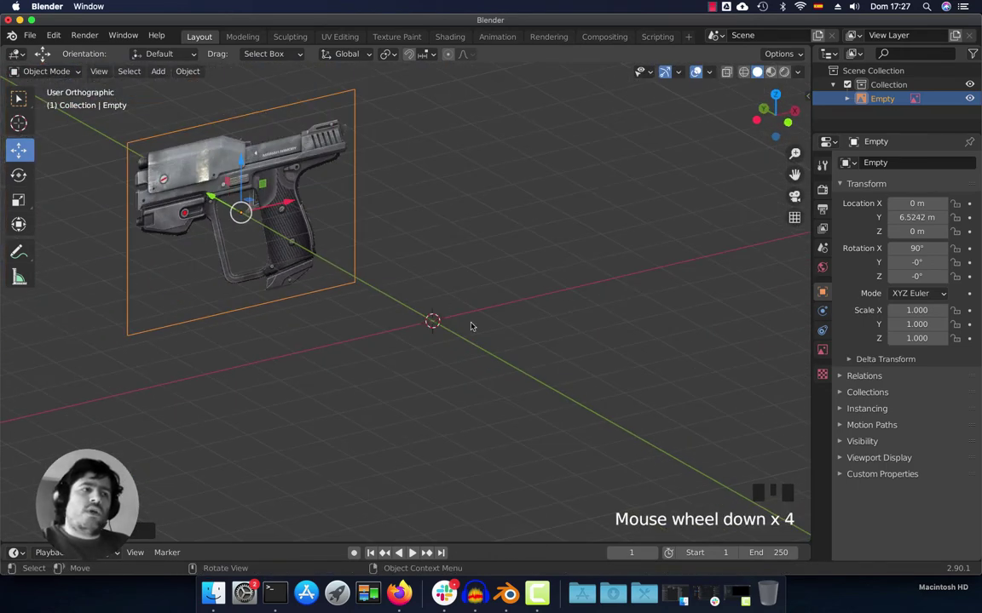
{"action": "key", "text": "KP_1"}
{"action": "scroll", "coordinate": [560, 387], "scroll_direction": "up", "scroll_amount": 5}
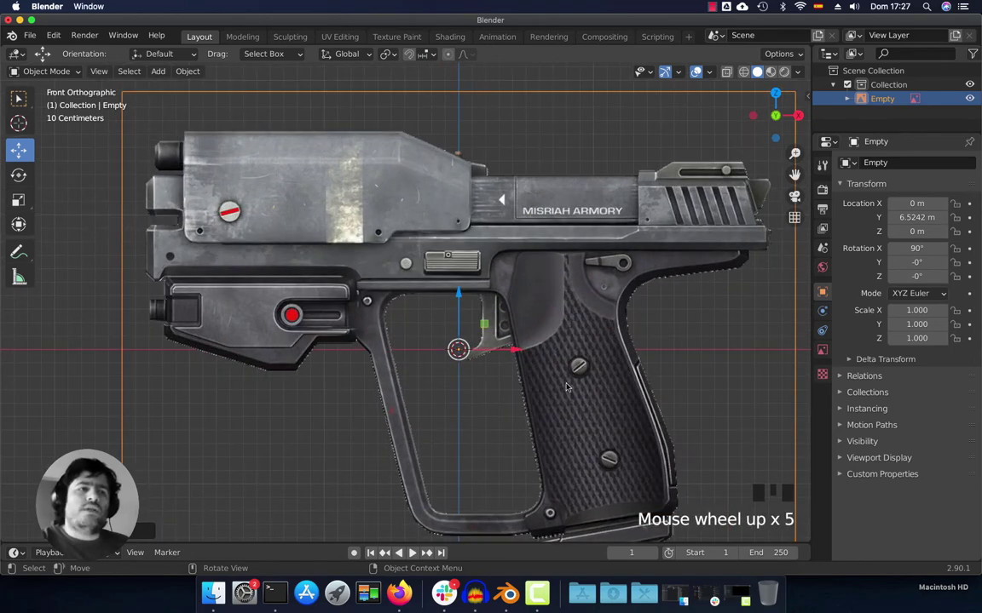
{"action": "scroll", "coordinate": [560, 388], "scroll_direction": "down", "scroll_amount": 1}
{"action": "middle_click_drag", "start_coordinate": [559, 387], "coordinate": [548, 363], "text": "shift"}
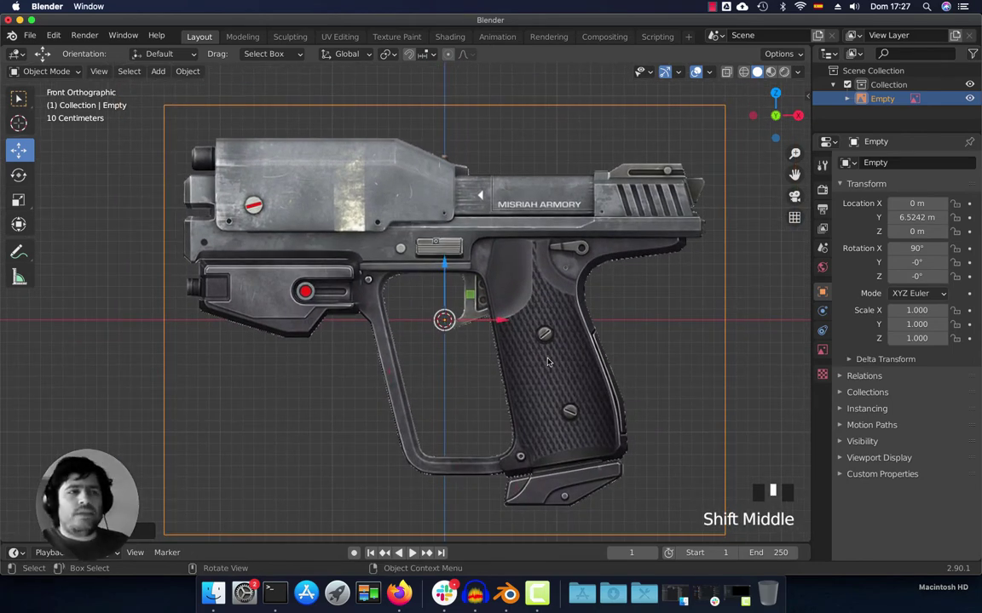
{"action": "scroll", "coordinate": [533, 331], "scroll_direction": "down", "scroll_amount": 3}
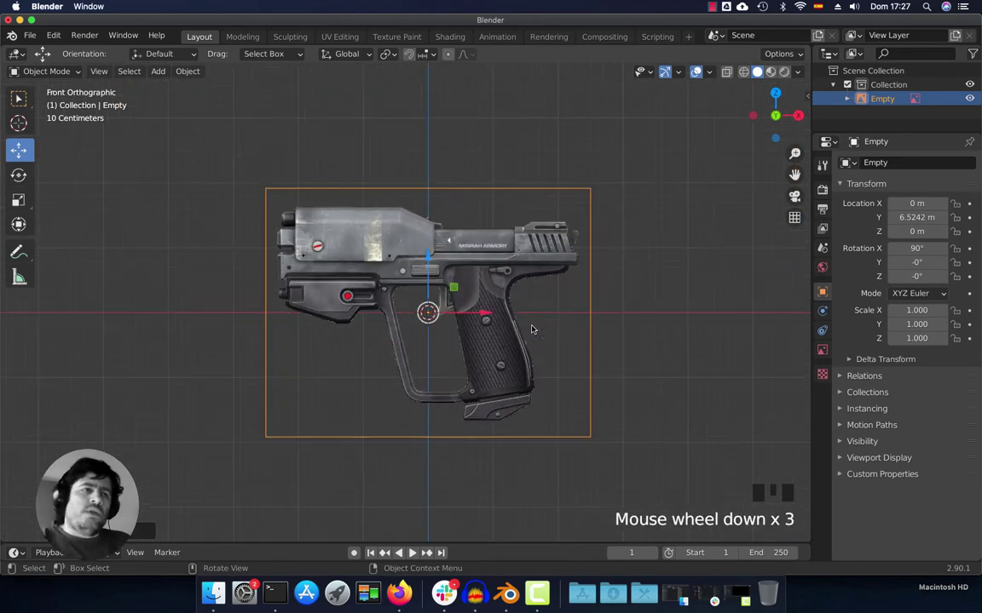
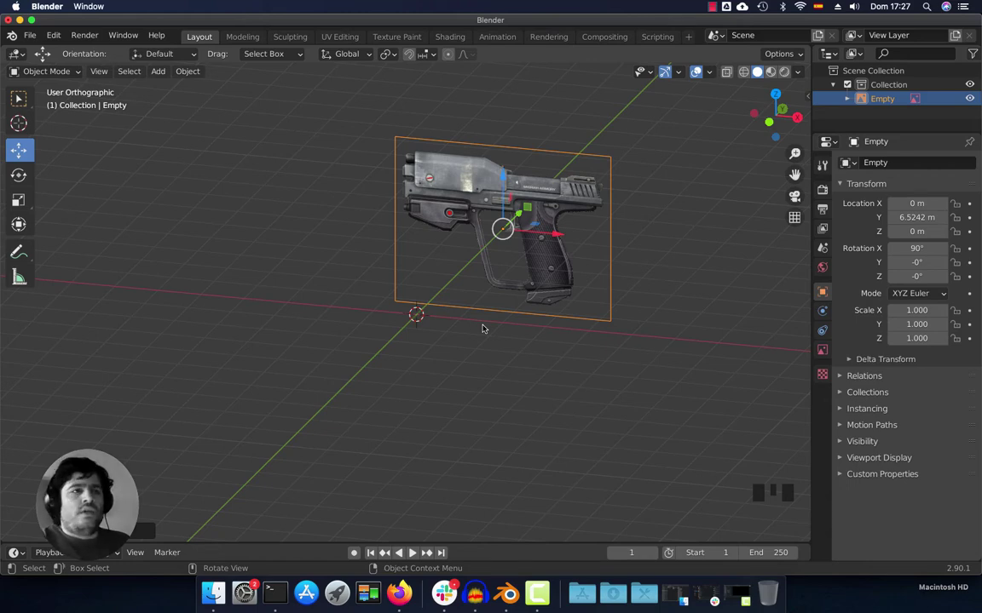
Switch the viewport to the right view and toggle between perspective and orthographic, finishing in orthographic
{"action": "key", "text": "KP_3"}
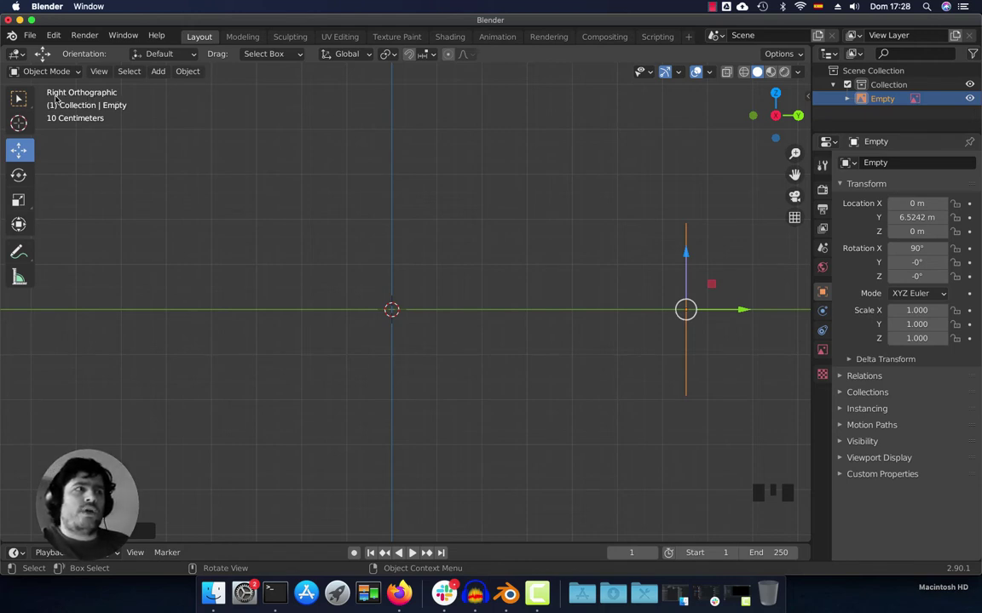
{"action": "left_click", "coordinate": [794, 219]}
{"action": "left_click", "coordinate": [794, 218]}
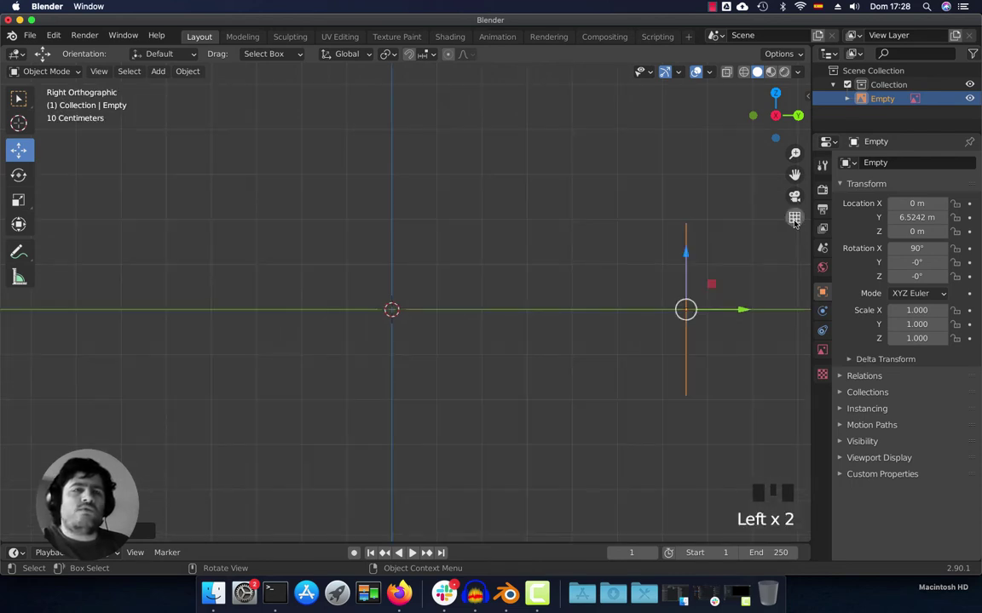
{"action": "left_click", "coordinate": [794, 219]}
{"action": "left_click", "coordinate": [794, 218]}
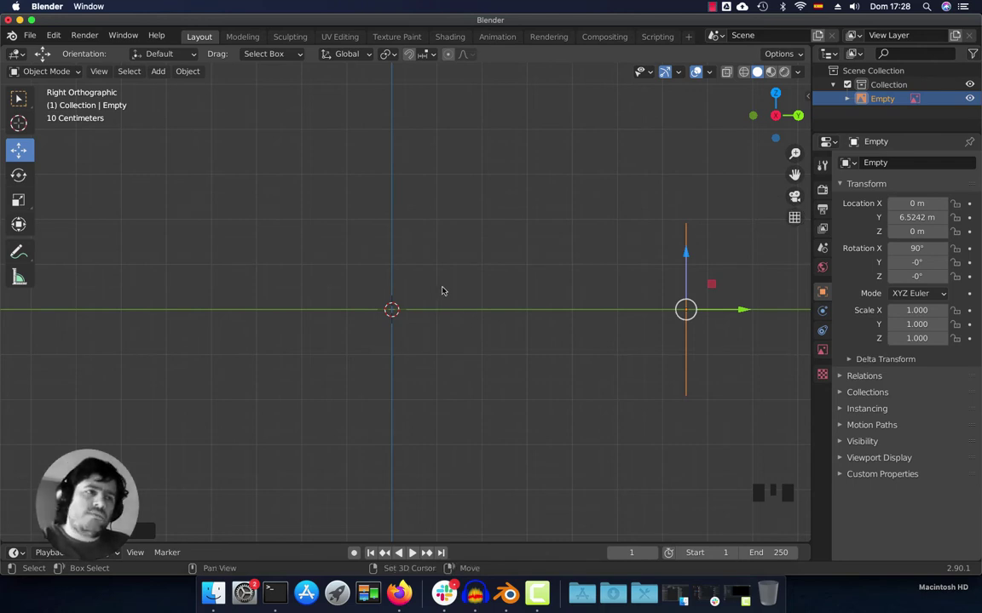
Add HaloPistol.png as a second reference image aligned to the right orthographic view
{"action": "key", "text": "shift+a"}
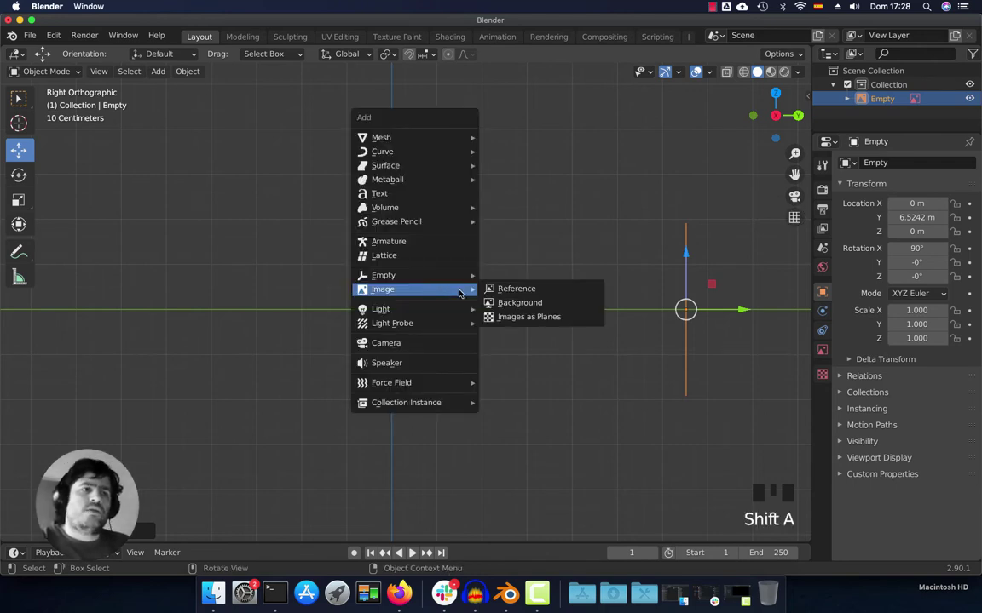
{"action": "left_click", "coordinate": [564, 293]}
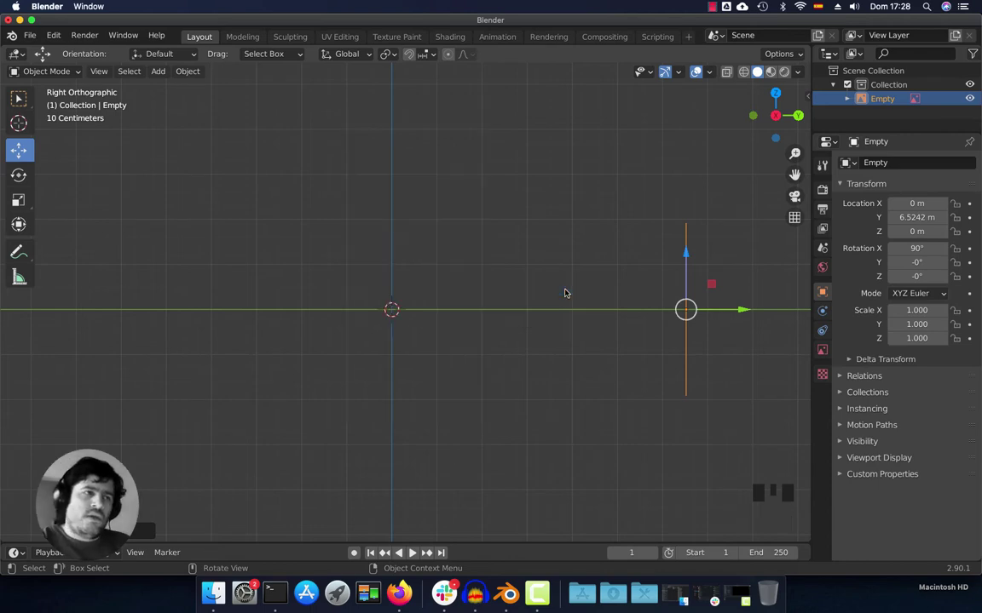
{"action": "scroll", "coordinate": [436, 327], "scroll_direction": "down", "scroll_amount": 3}
{"action": "scroll", "coordinate": [436, 327], "scroll_direction": "down", "scroll_amount": 15}
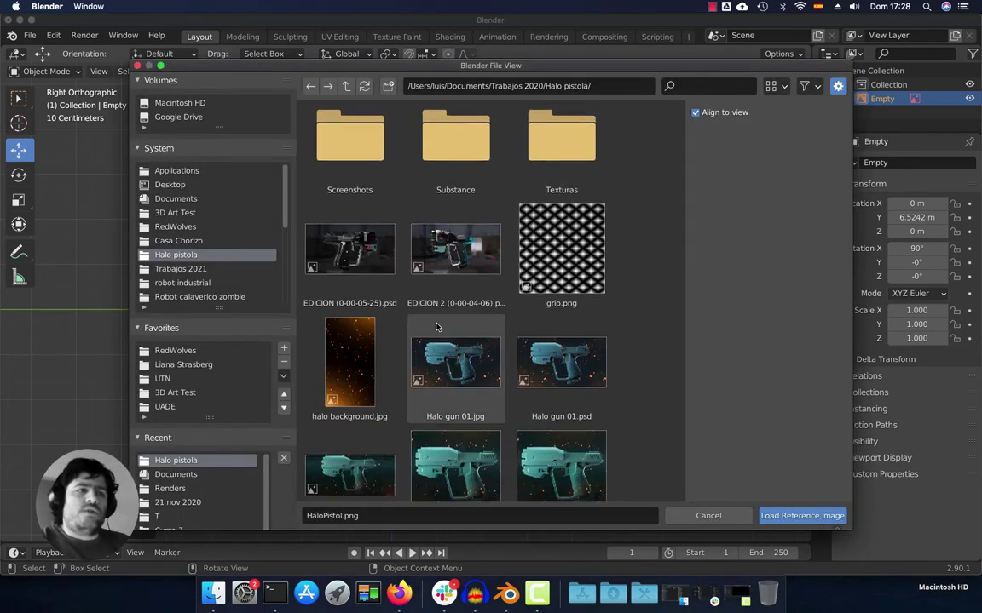
{"action": "scroll", "coordinate": [436, 326], "scroll_direction": "up", "scroll_amount": 5}
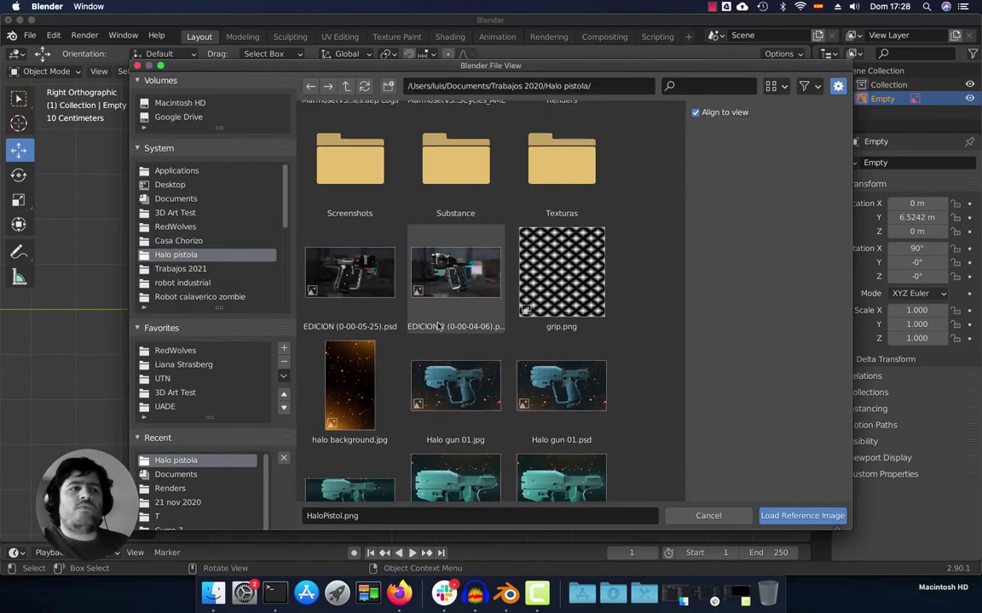
{"action": "scroll", "coordinate": [422, 340], "scroll_direction": "down", "scroll_amount": 7}
{"action": "scroll", "coordinate": [416, 349], "scroll_direction": "down", "scroll_amount": 5}
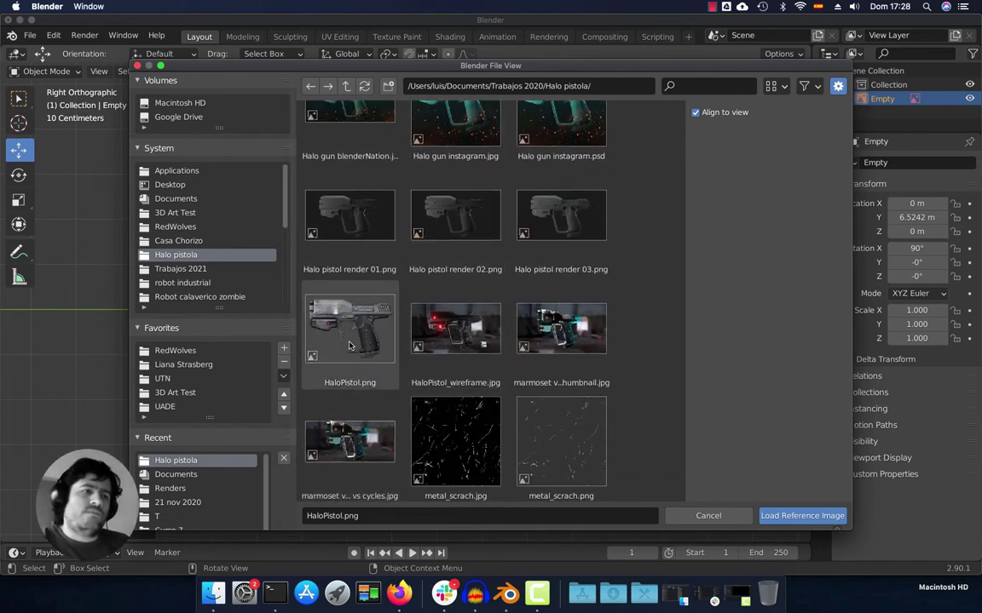
{"action": "left_click", "coordinate": [388, 374]}
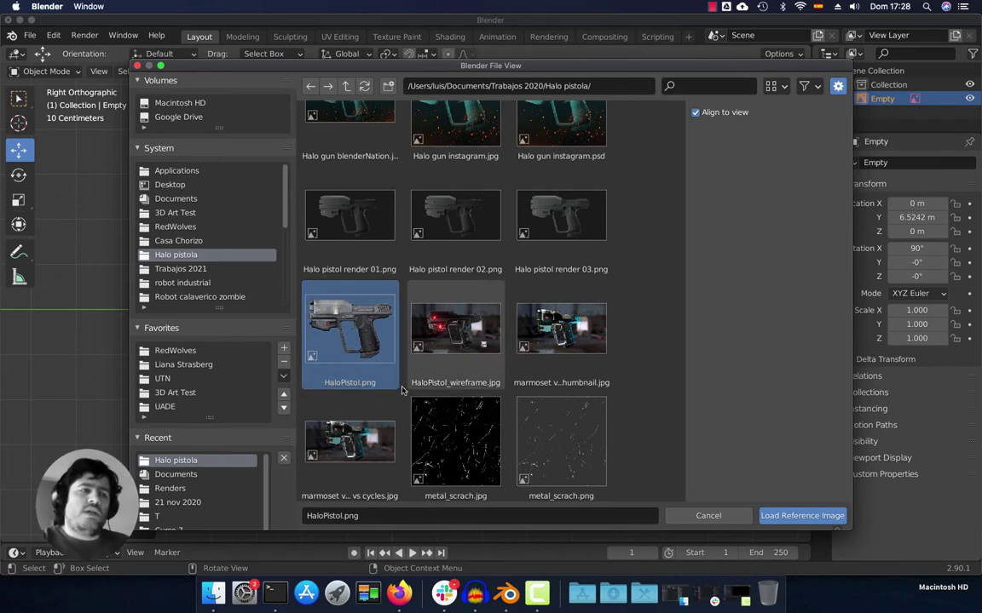
{"action": "scroll", "coordinate": [361, 347], "scroll_direction": "down", "scroll_amount": 1}
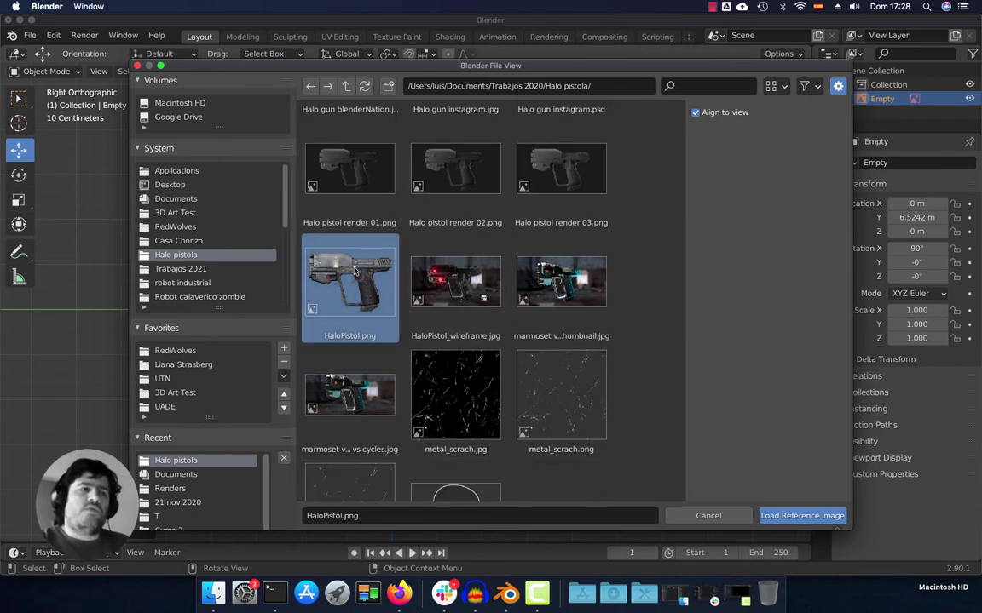
{"action": "left_click", "coordinate": [799, 517]}
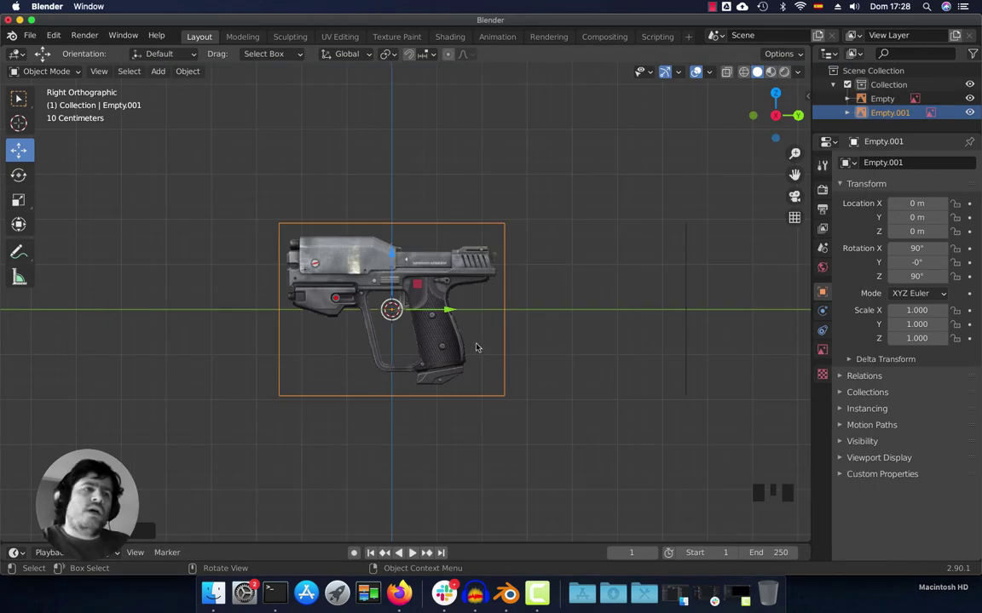
Move the second pistol reference image back along the X axis to about -5.44 m
{"action": "middle_click_drag", "start_coordinate": [477, 346], "coordinate": [438, 330]}
{"action": "left_click", "coordinate": [430, 335]}
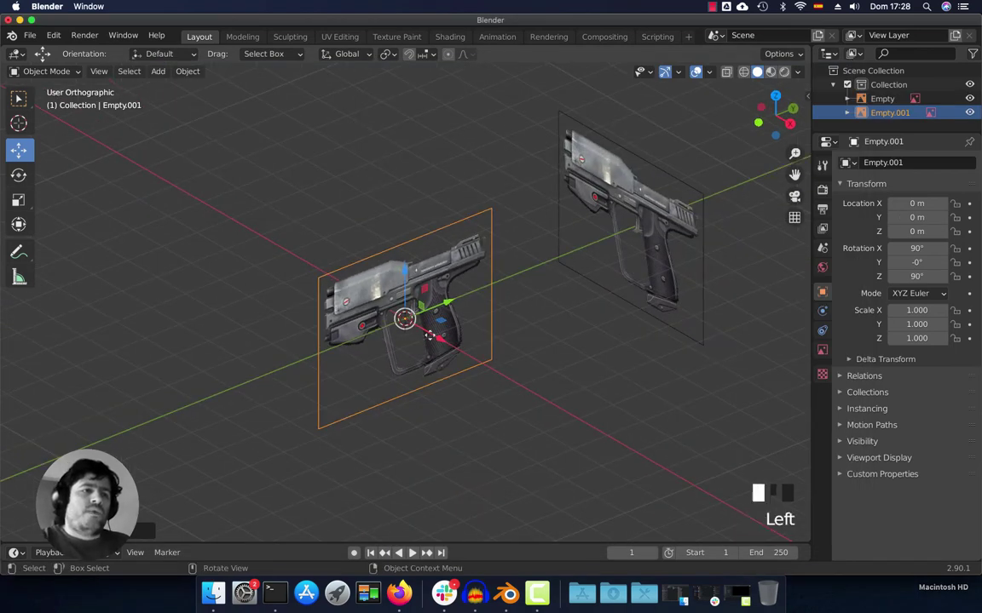
{"action": "left_click_drag", "start_coordinate": [429, 334], "coordinate": [291, 243]}
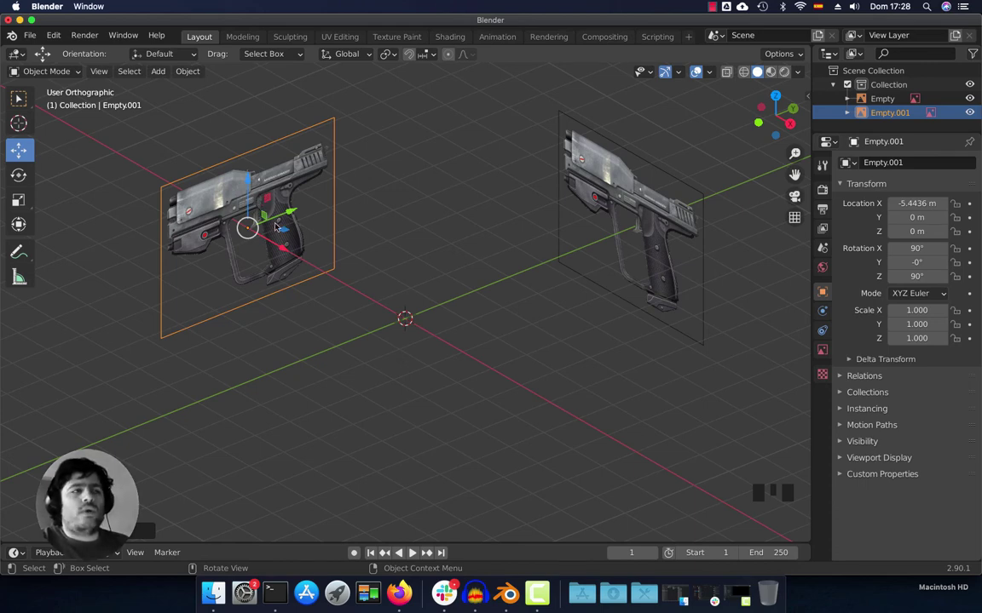
Examine the two pistol reference images in the front and right orthographic views and from an angle, selecting each one
{"action": "left_click", "coordinate": [611, 179]}
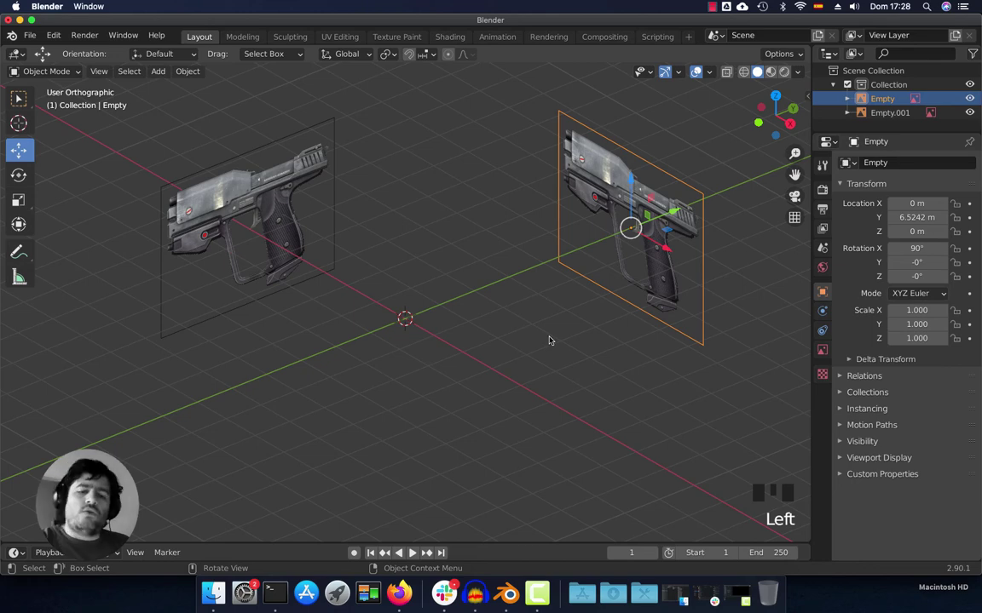
{"action": "key", "text": "KP_1"}
{"action": "scroll", "coordinate": [547, 335], "scroll_direction": "up", "scroll_amount": 5}
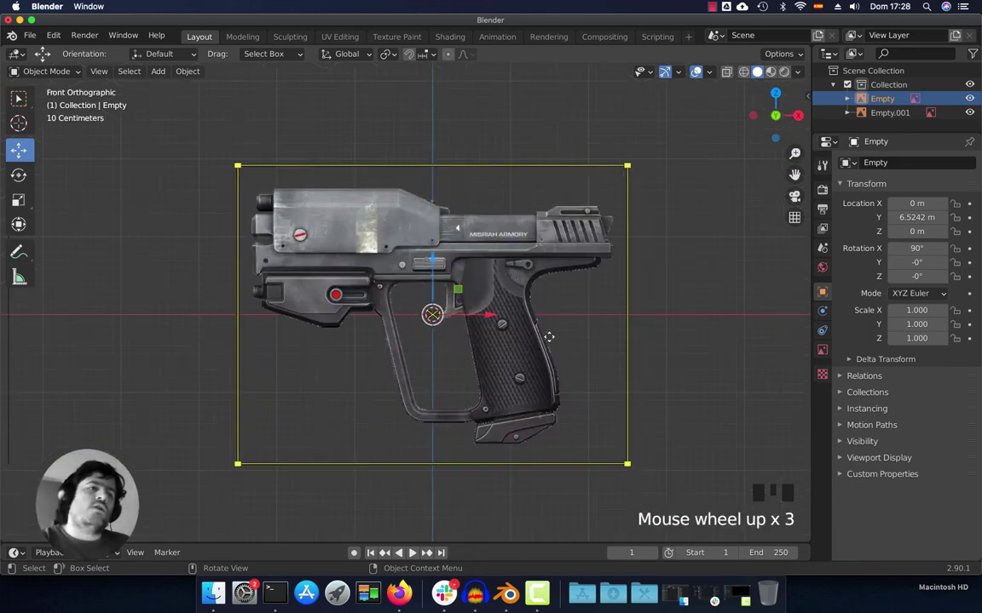
{"action": "scroll", "coordinate": [427, 263], "scroll_direction": "down", "scroll_amount": 2}
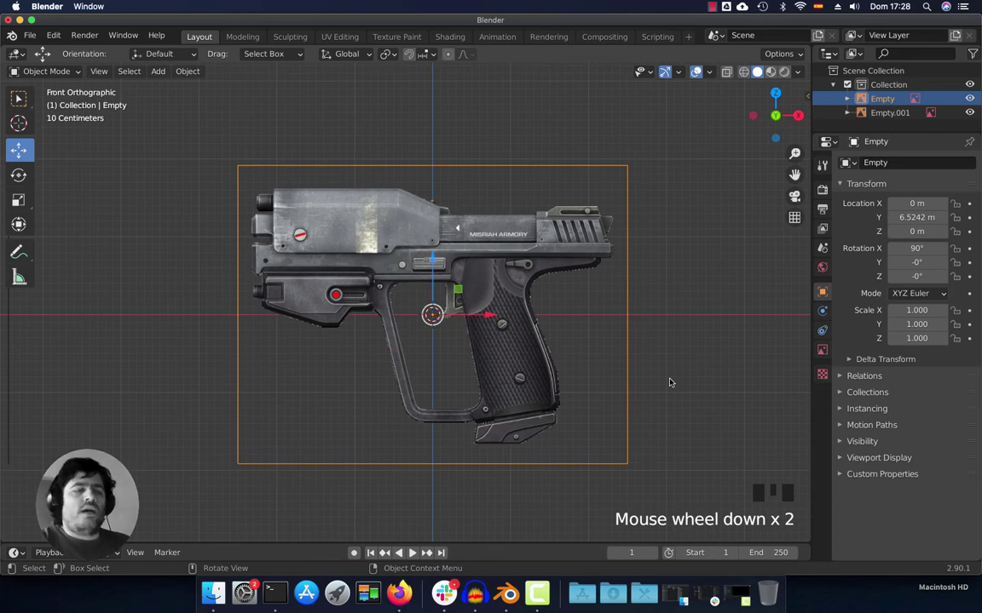
{"action": "key", "text": "KP_3"}
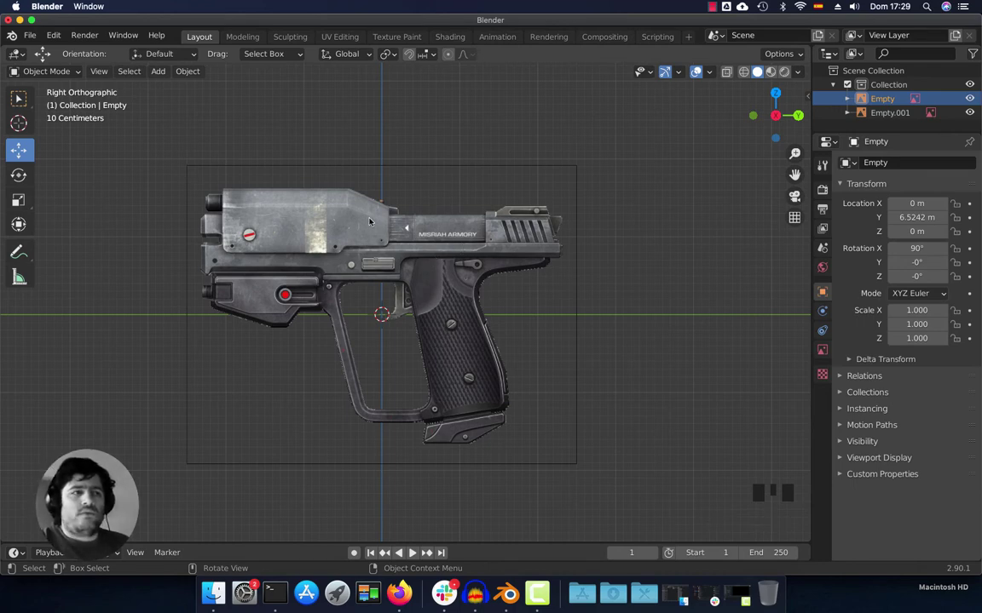
{"action": "left_click", "coordinate": [367, 294]}
{"action": "scroll", "coordinate": [359, 259], "scroll_direction": "down", "scroll_amount": 5}
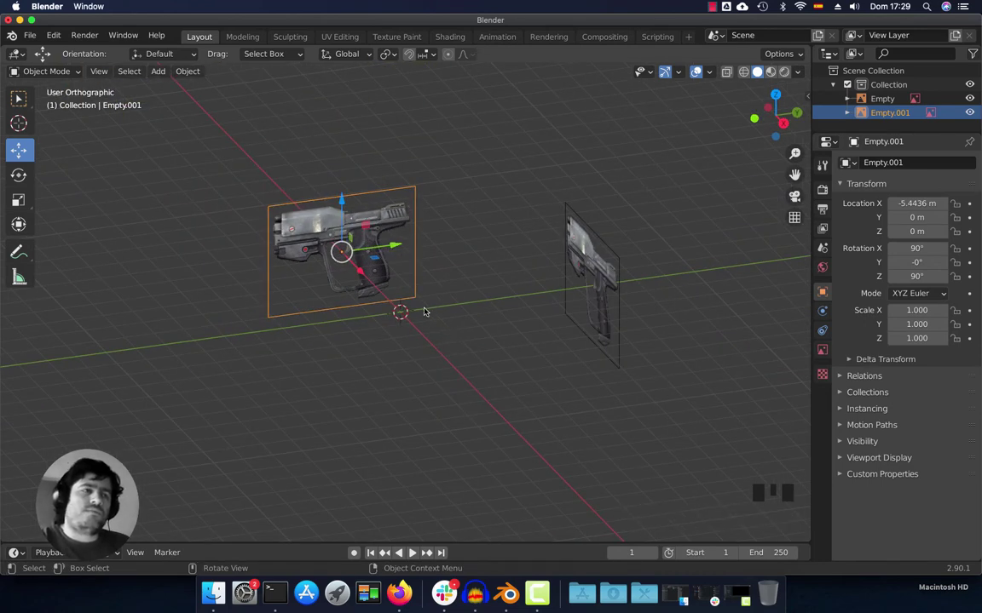
{"action": "middle_click_drag", "start_coordinate": [425, 311], "coordinate": [471, 334]}
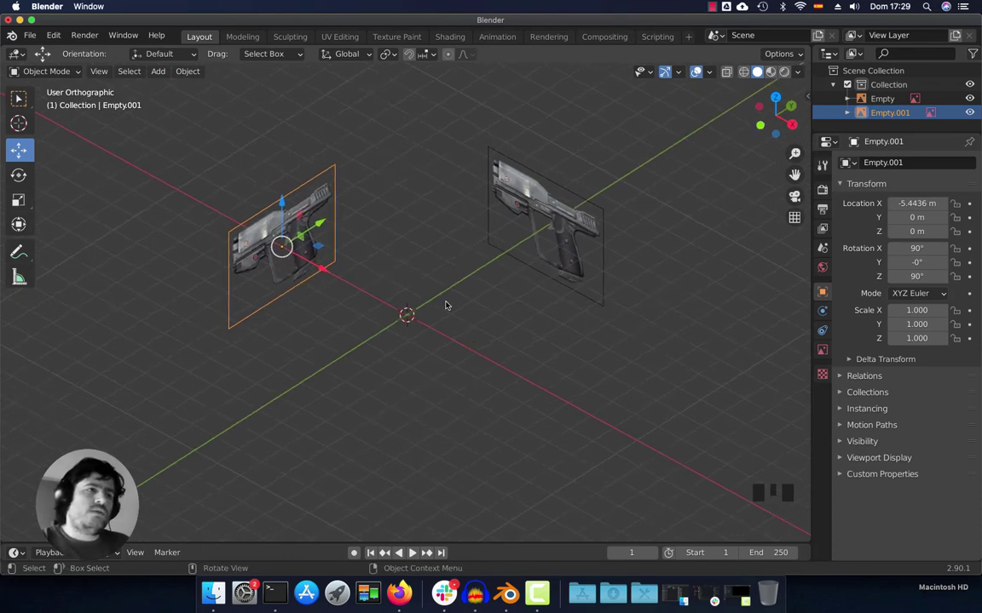
{"action": "left_click", "coordinate": [350, 234]}
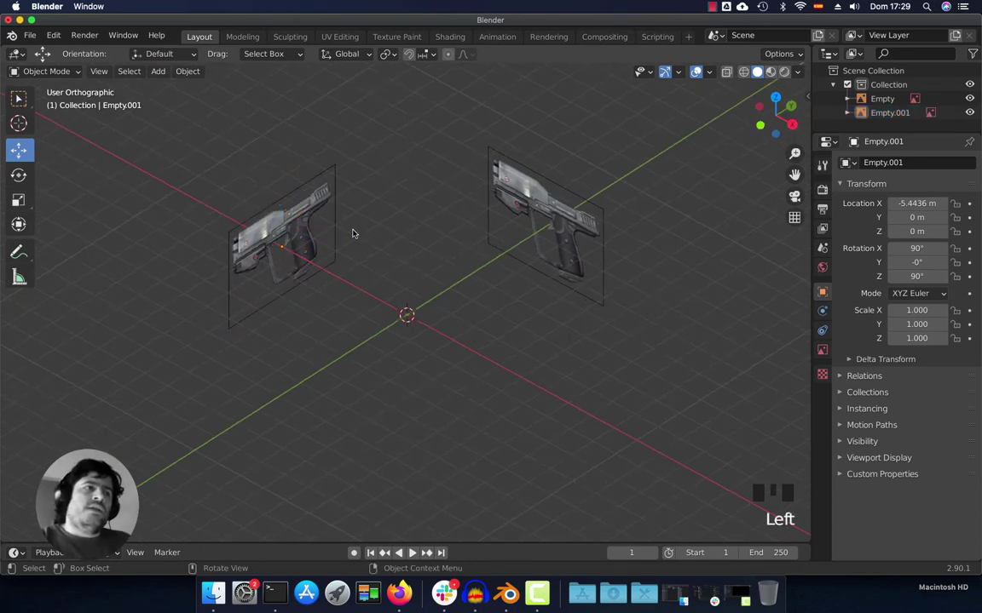
{"action": "left_click", "coordinate": [285, 237]}
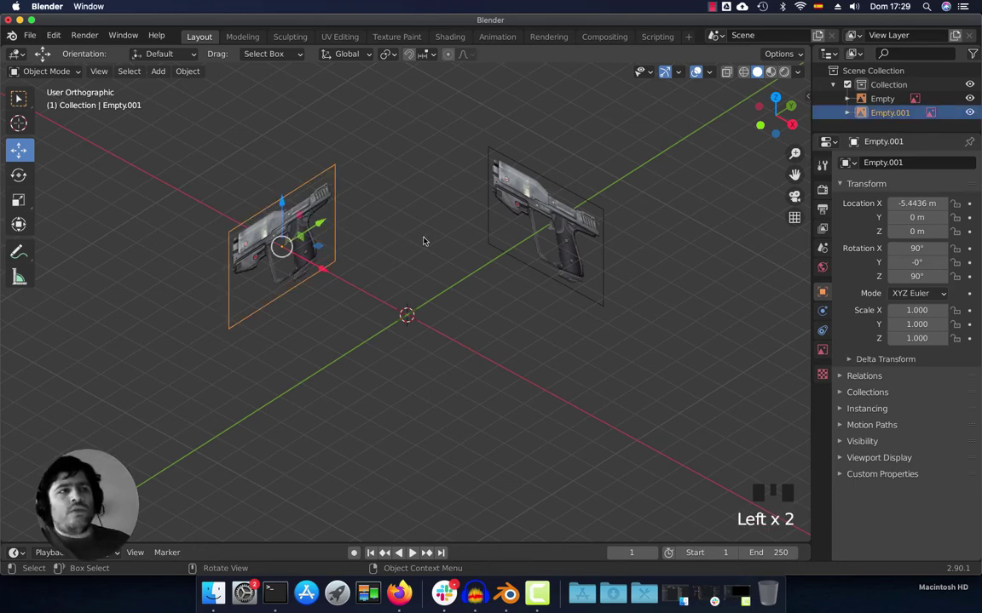
{"action": "scroll", "coordinate": [431, 257], "scroll_direction": "up", "scroll_amount": 1}
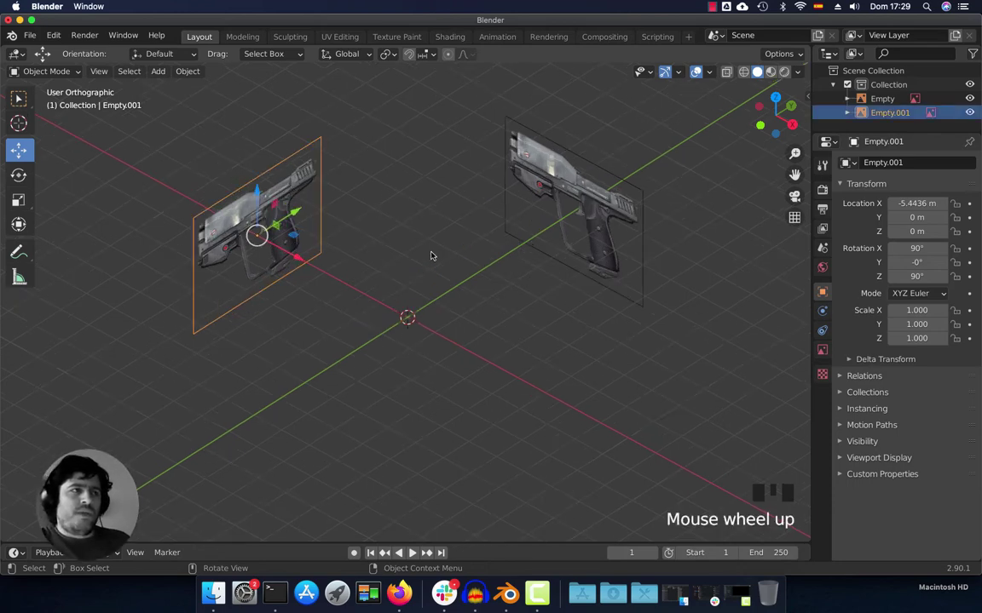
Delete the pistol reference image placed for the right view and select the remaining front-view one
{"action": "key", "text": "x"}
{"action": "left_click", "coordinate": [462, 245]}
{"action": "left_click", "coordinate": [560, 189]}
{"action": "middle_click_drag", "start_coordinate": [499, 276], "coordinate": [437, 276]}
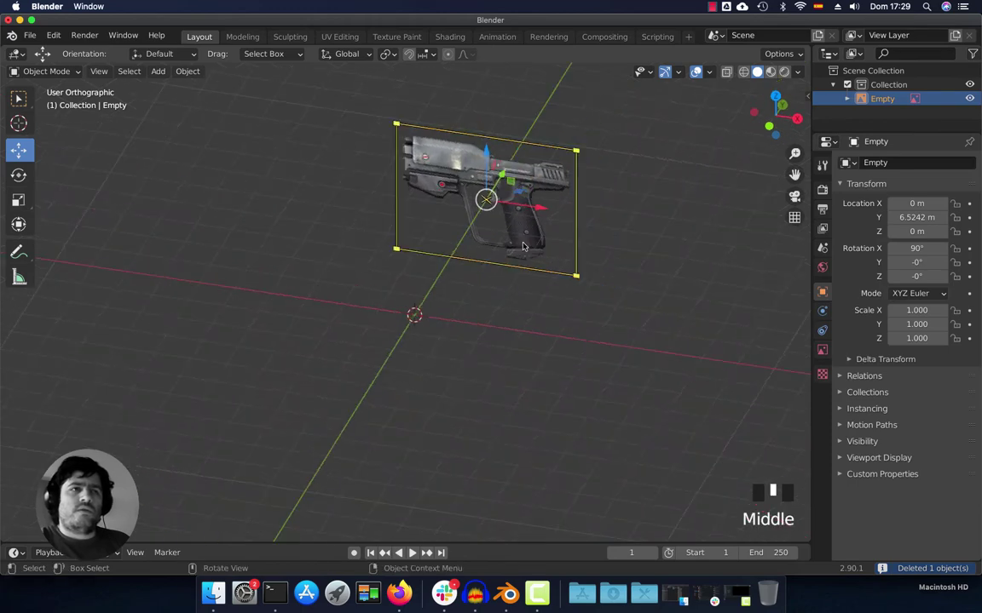
Import HaloPistol.png from the Halo pistola folder using Images as Planes with the default import settings
{"action": "key", "text": "shift+a"}
{"action": "mouse_move", "coordinate": [436, 281]}
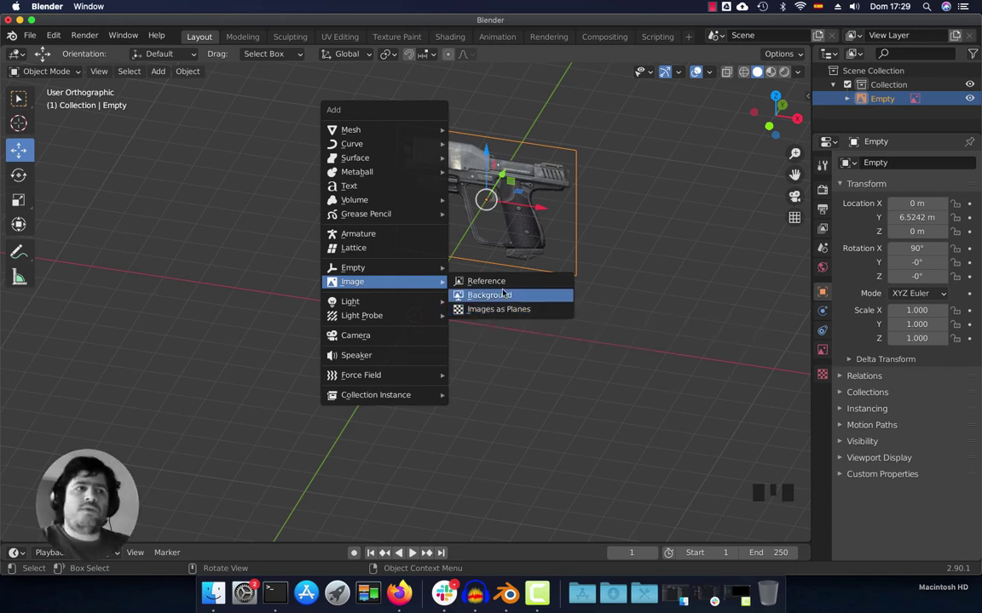
{"action": "left_click", "coordinate": [501, 310]}
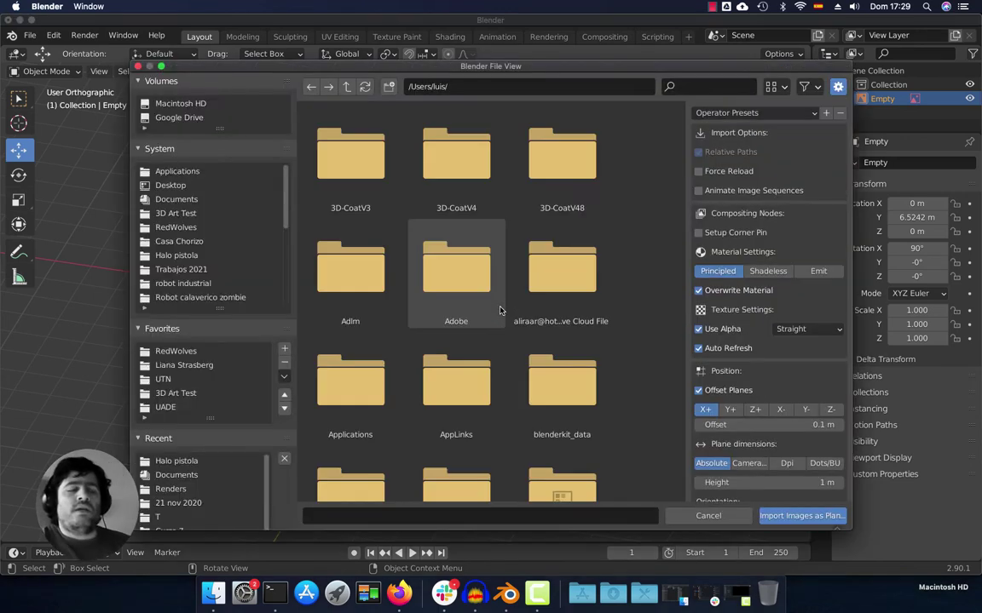
{"action": "scroll", "coordinate": [383, 340], "scroll_direction": "down", "scroll_amount": 5}
{"action": "scroll", "coordinate": [383, 346], "scroll_direction": "down", "scroll_amount": 3}
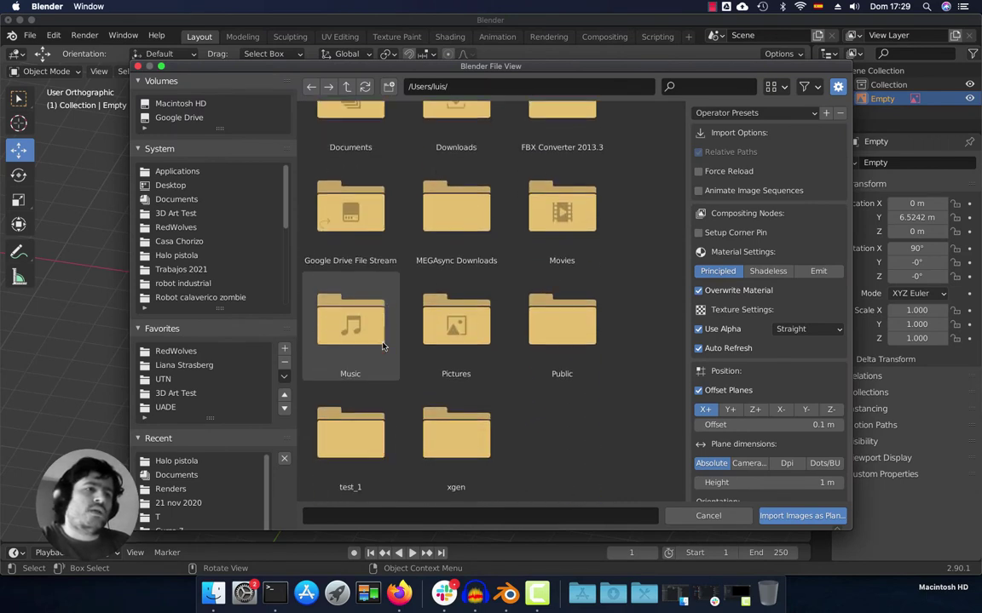
{"action": "scroll", "coordinate": [456, 254], "scroll_direction": "up", "scroll_amount": 3}
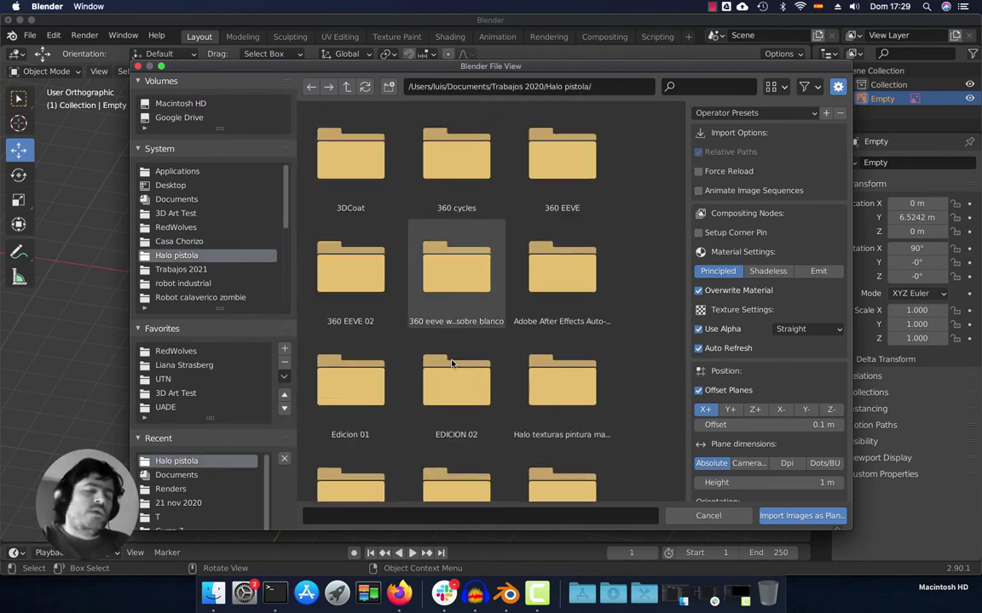
{"action": "scroll", "coordinate": [452, 363], "scroll_direction": "down", "scroll_amount": 15}
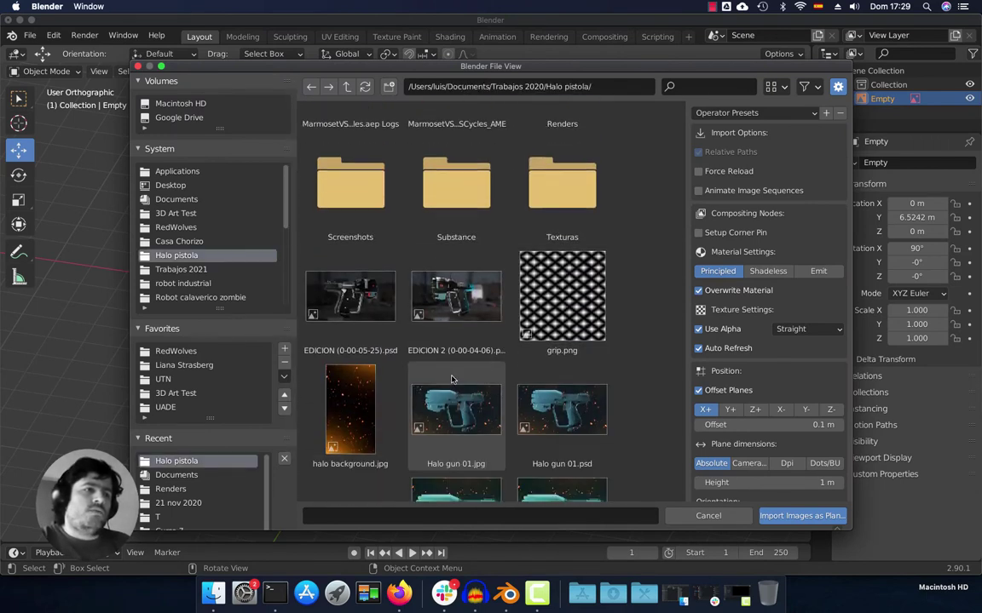
{"action": "scroll", "coordinate": [451, 381], "scroll_direction": "down", "scroll_amount": 6}
{"action": "left_click", "coordinate": [347, 349]}
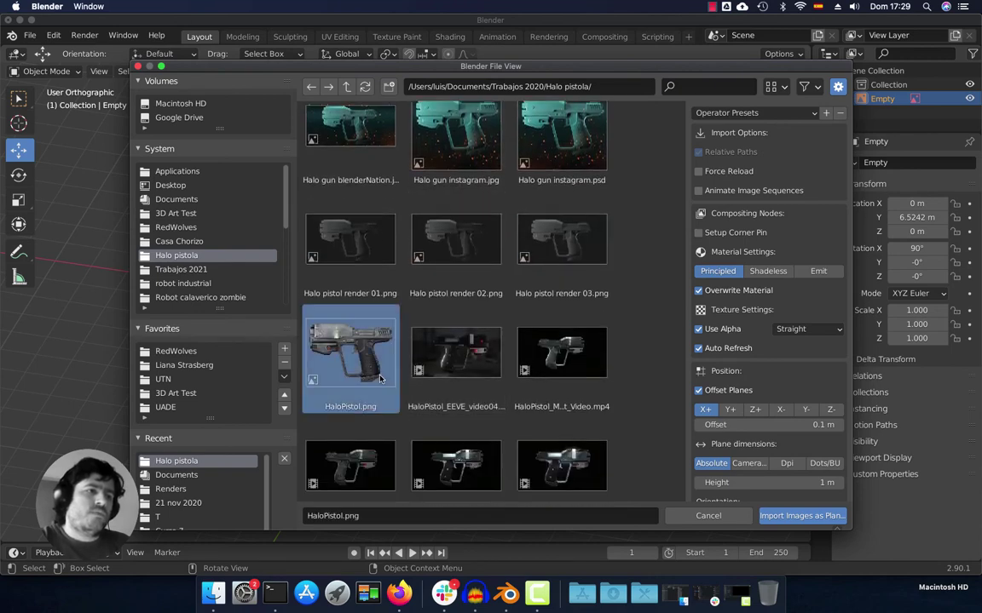
{"action": "left_click", "coordinate": [797, 515]}
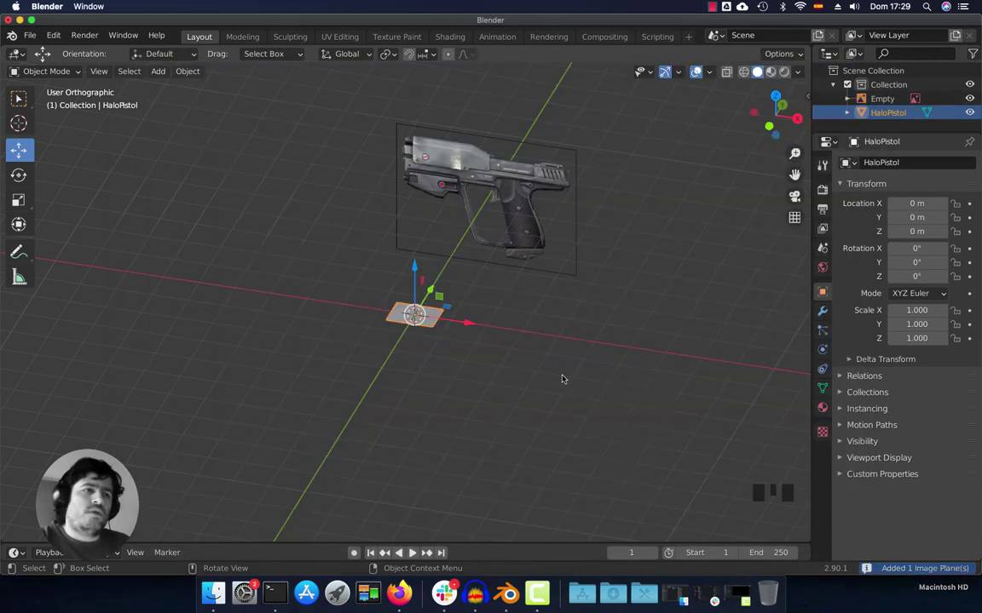
Rotate the HaloPistol image plane 90° about X and move it beside the reference image, to about X 4.53 m, Y 5.47 m
{"action": "type", "text": "rx90"}
{"action": "key", "text": "Return"}
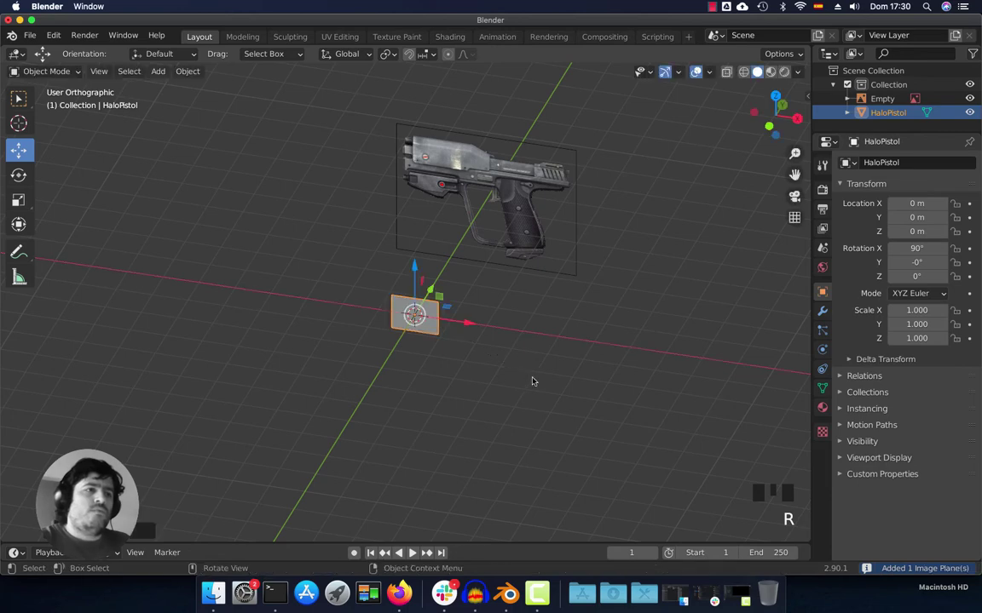
{"action": "middle_click_drag", "start_coordinate": [533, 381], "coordinate": [489, 392]}
{"action": "key", "text": "g"}
{"action": "left_click", "coordinate": [640, 304]}
{"action": "middle_click_drag", "start_coordinate": [640, 304], "coordinate": [635, 322]}
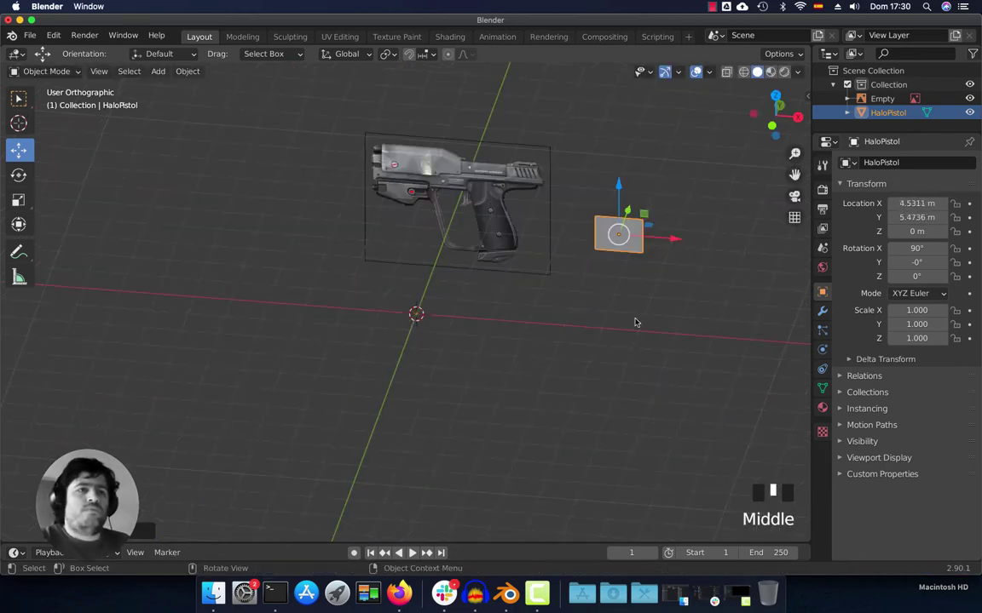
In the front view, scale the HaloPistol image plane up to about 3.87 to match the reference image's size
{"action": "key", "text": "KP_3"}
{"action": "key", "text": "KP_1"}
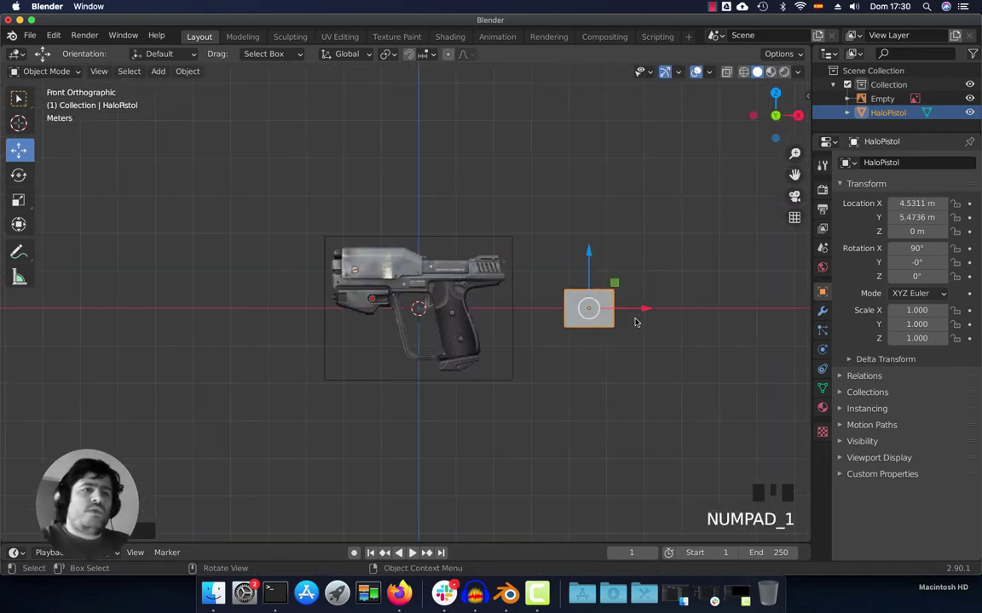
{"action": "key", "text": "s"}
{"action": "key", "text": "s"}
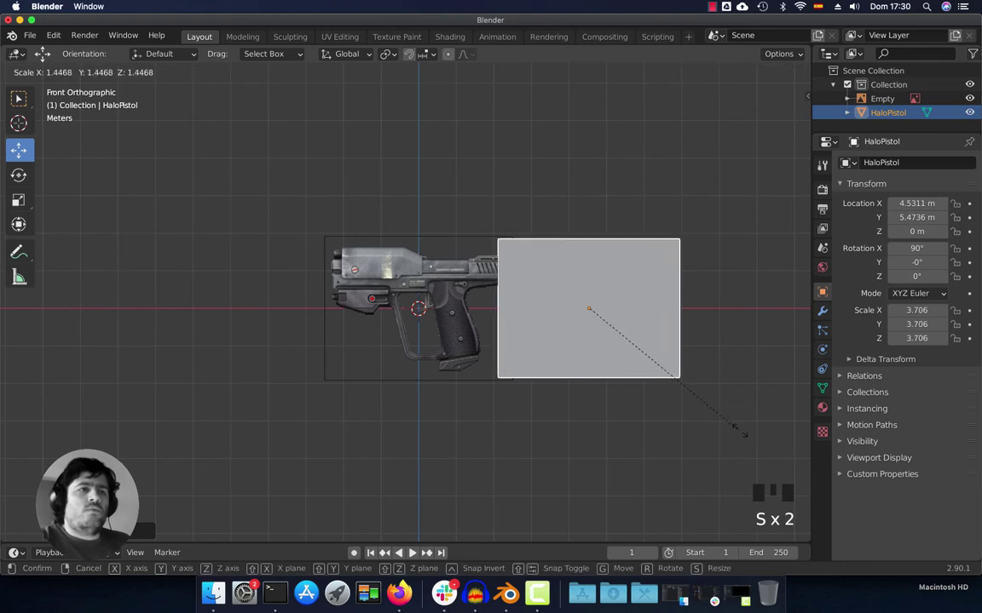
{"action": "left_click", "coordinate": [743, 433]}
Move the HaloPistol image plane along X to about 5.87 m and along Y to about 6.46 m
{"action": "key", "text": "g"}
{"action": "key", "text": "x"}
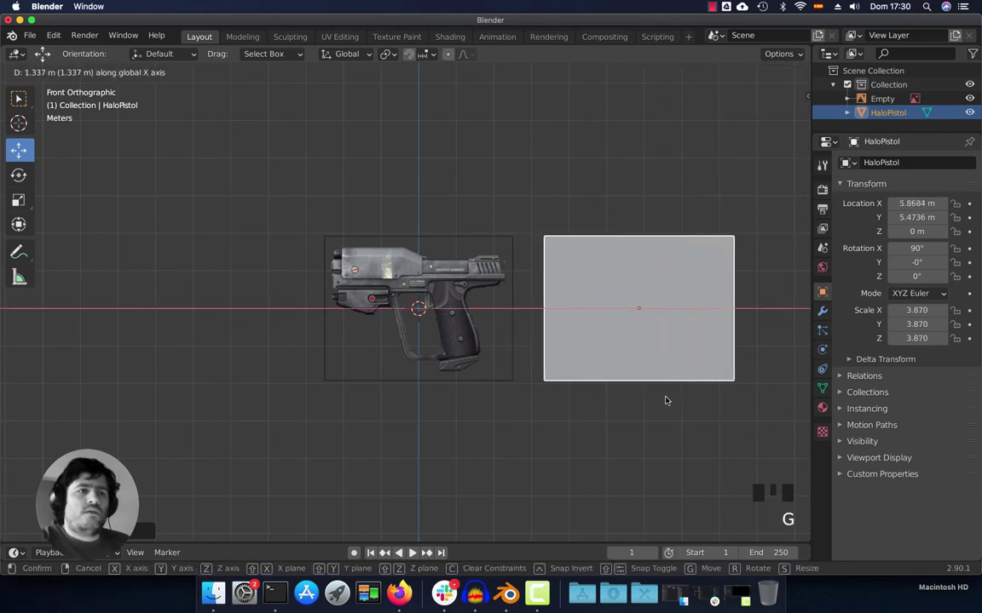
{"action": "left_click", "coordinate": [666, 400]}
{"action": "middle_click_drag", "start_coordinate": [666, 400], "coordinate": [543, 351]}
{"action": "key", "text": "g"}
{"action": "key", "text": "y"}
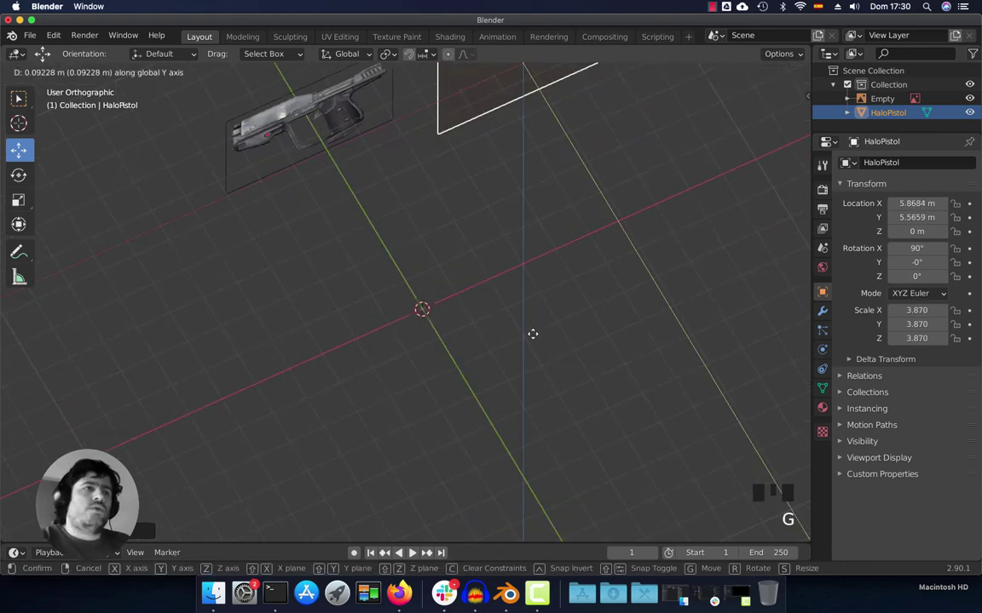
{"action": "left_click", "coordinate": [519, 318]}
Compare the pistol reference image with the image plane in the front view, selecting each and reviewing the options for adding images
{"action": "key", "text": "KP_1"}
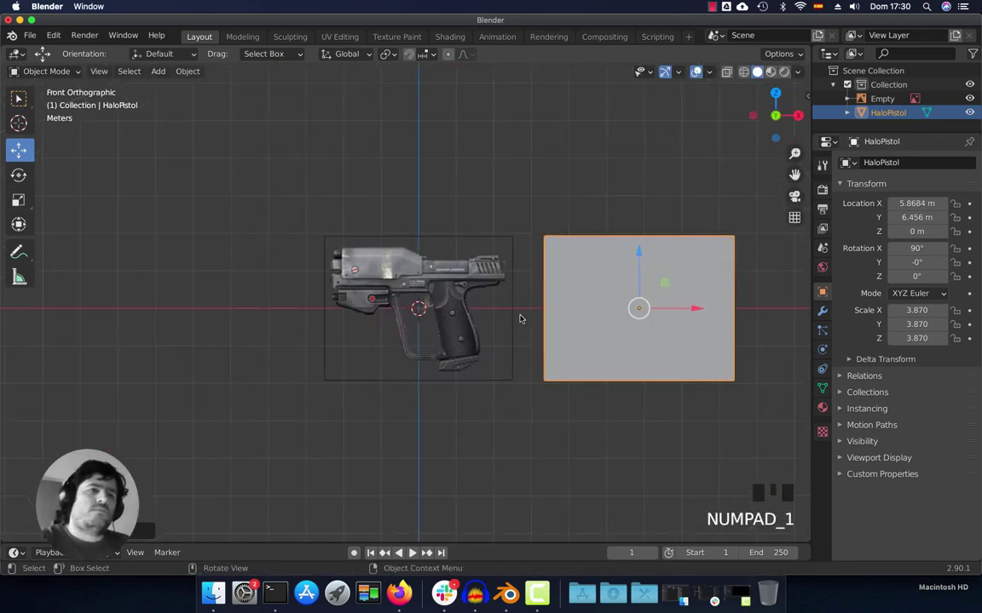
{"action": "middle_click_drag", "start_coordinate": [520, 318], "coordinate": [478, 303], "text": "shift"}
{"action": "scroll", "coordinate": [458, 296], "scroll_direction": "up", "scroll_amount": 2}
{"action": "double_click", "coordinate": [417, 274]}
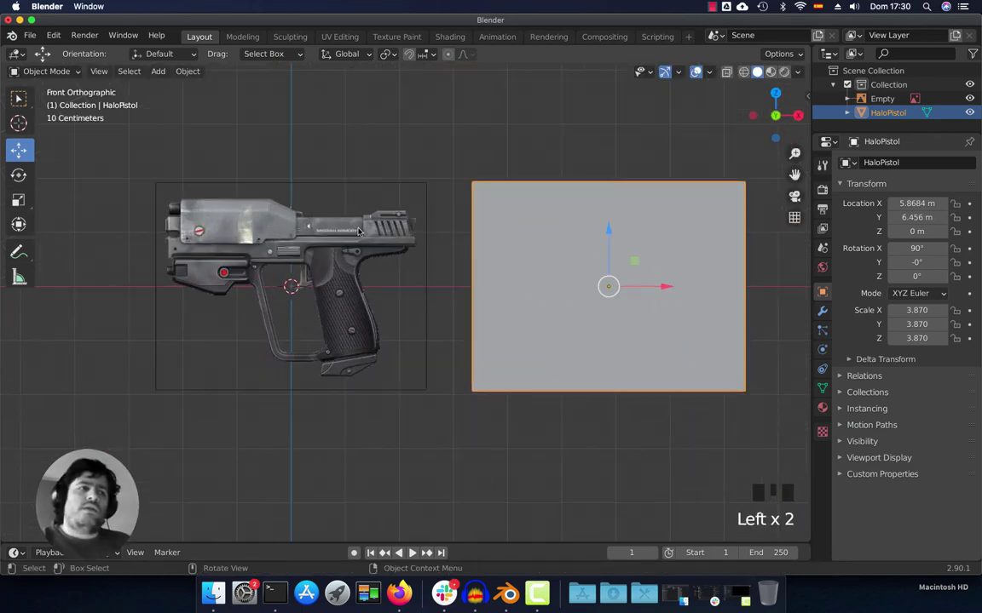
{"action": "left_click", "coordinate": [418, 274]}
{"action": "key", "text": "shift+a"}
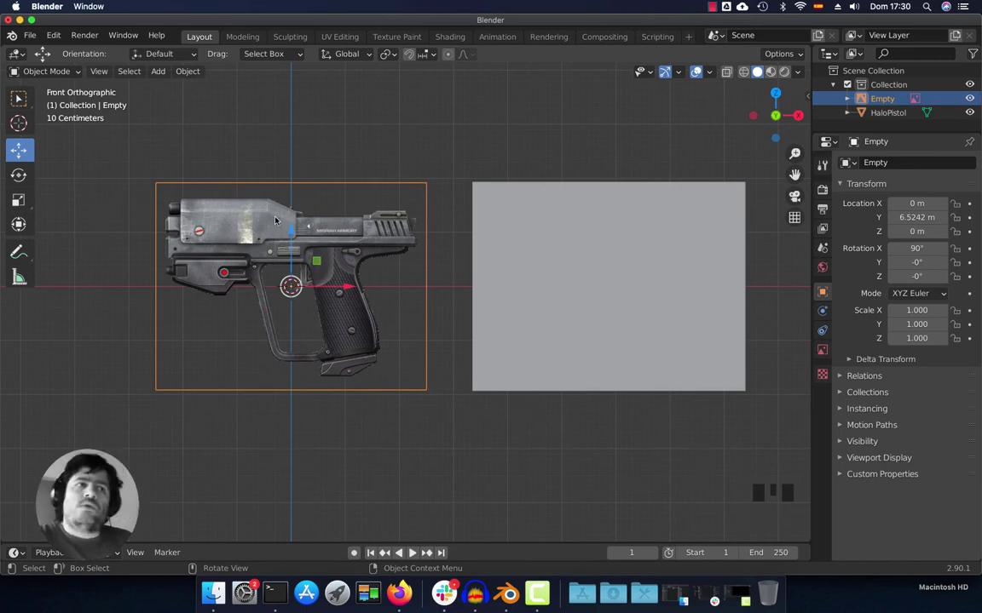
{"action": "left_click", "coordinate": [529, 209]}
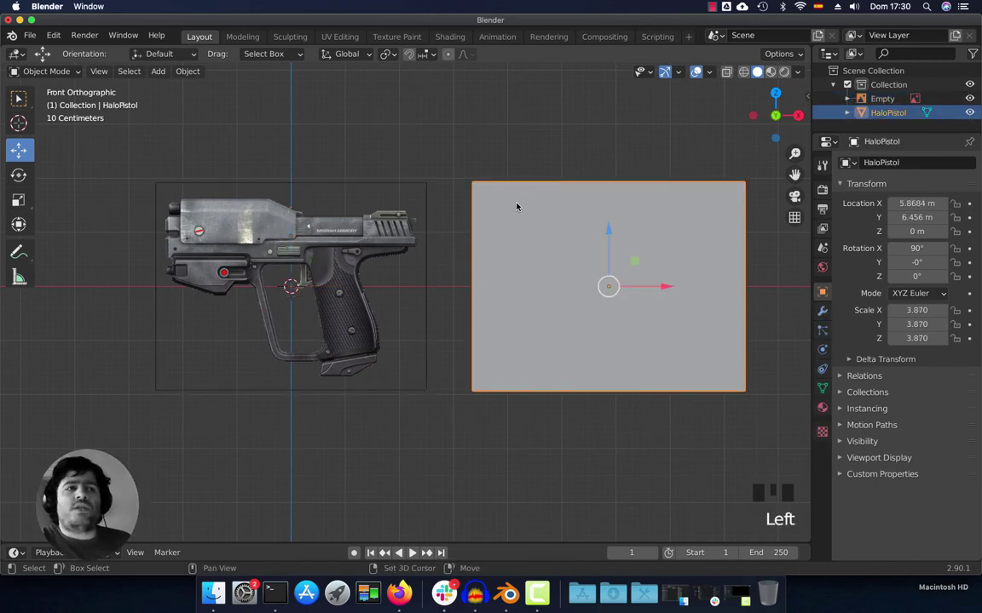
{"action": "key", "text": "shift+a"}
{"action": "mouse_move", "coordinate": [498, 211]}
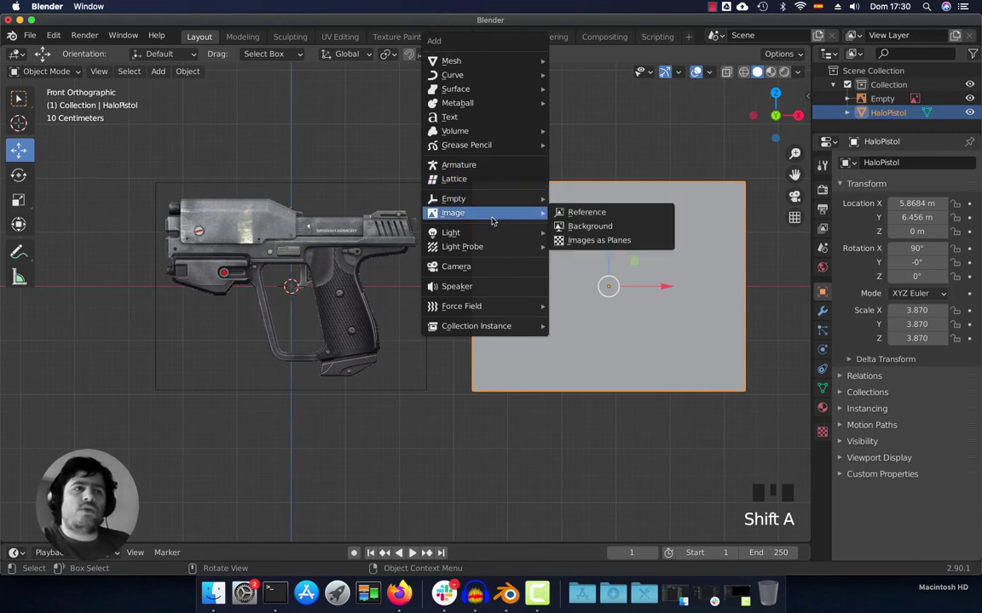
{"action": "left_click", "coordinate": [621, 244]}
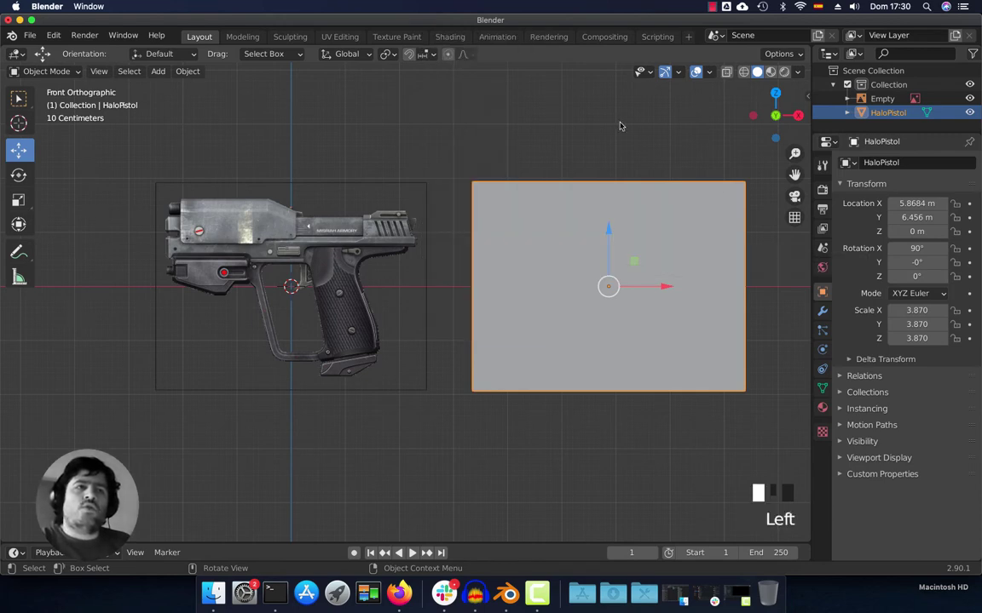
{"action": "left_click", "coordinate": [574, 216]}
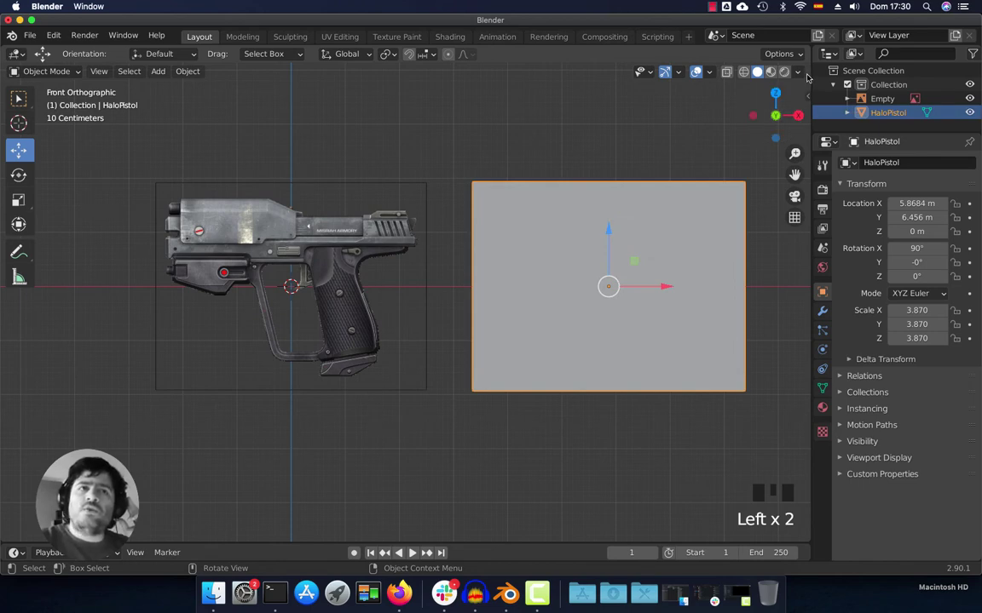
Set the solid viewport shading colour to Texture and deselect the HaloPistol image plane
{"action": "left_click", "coordinate": [799, 74]}
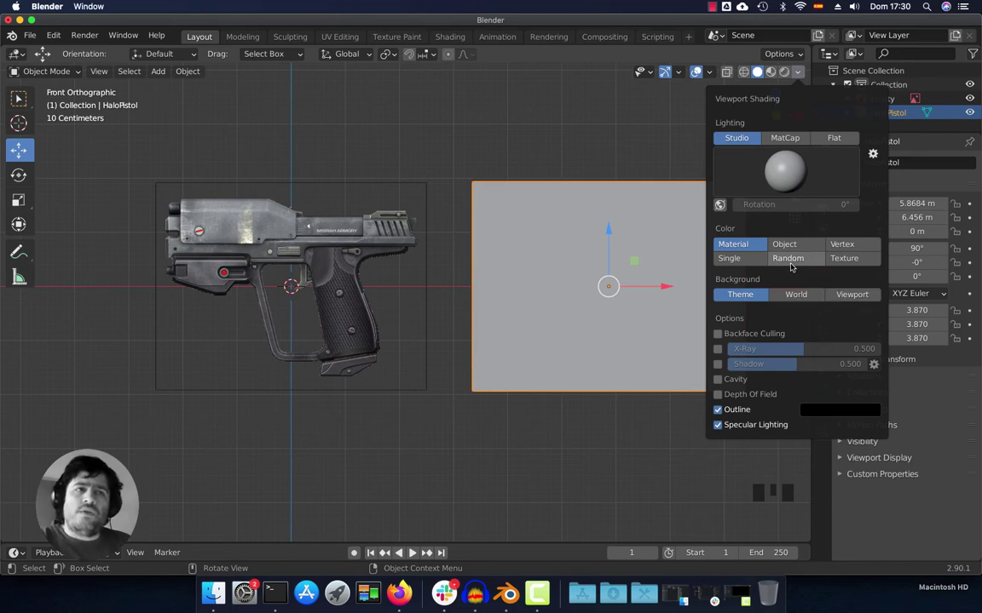
{"action": "left_click", "coordinate": [844, 259]}
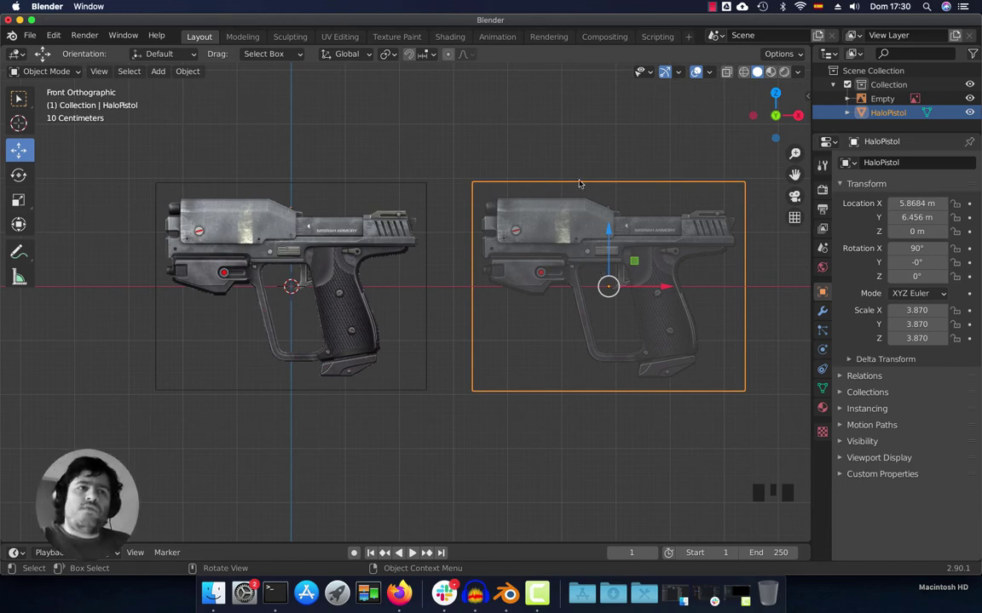
{"action": "left_click", "coordinate": [455, 272]}
Examine the grip and trigger guard of the pistol reference image up close in the front view
{"action": "middle_click_drag", "start_coordinate": [456, 272], "coordinate": [502, 281], "text": "shift"}
{"action": "scroll", "coordinate": [538, 287], "scroll_direction": "up", "scroll_amount": 4}
{"action": "scroll", "coordinate": [478, 279], "scroll_direction": "down", "scroll_amount": 1}
{"action": "scroll", "coordinate": [471, 279], "scroll_direction": "up", "scroll_amount": 5}
{"action": "scroll", "coordinate": [506, 302], "scroll_direction": "down", "scroll_amount": 2}
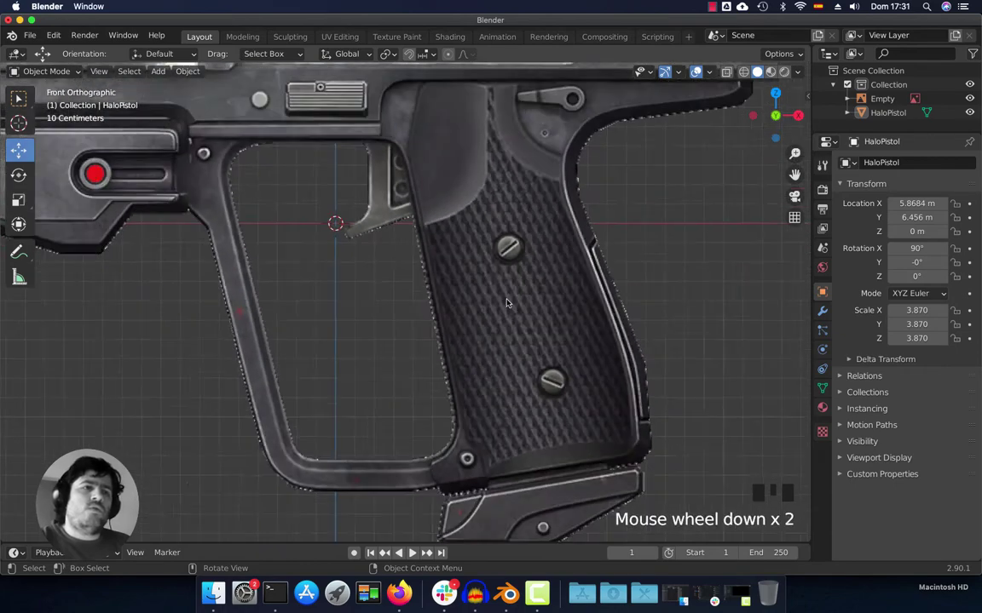
{"action": "scroll", "coordinate": [507, 303], "scroll_direction": "down", "scroll_amount": 1}
{"action": "scroll", "coordinate": [476, 301], "scroll_direction": "up", "scroll_amount": 2}
{"action": "scroll", "coordinate": [503, 305], "scroll_direction": "down", "scroll_amount": 5}
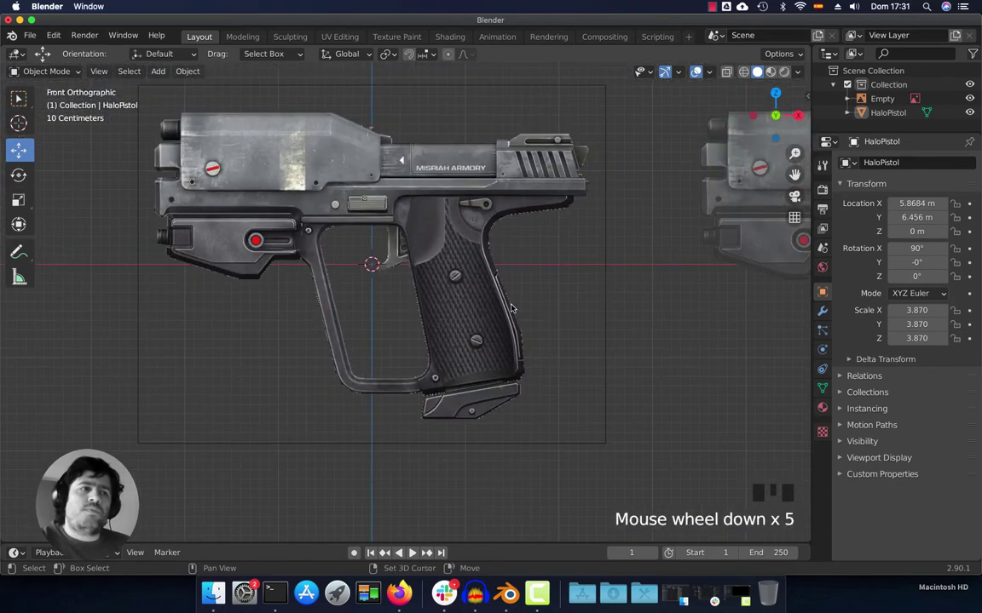
Add a mesh plane at the origin and rotate it 90° about X to face the front view
{"action": "scroll", "coordinate": [471, 292], "scroll_direction": "up", "scroll_amount": 2}
{"action": "key", "text": "shift+a"}
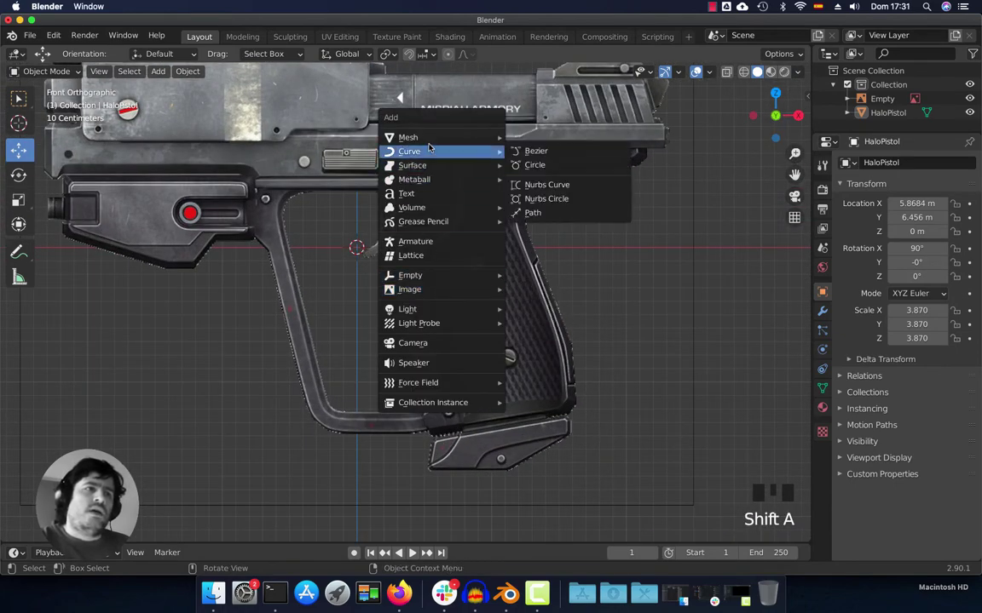
{"action": "mouse_move", "coordinate": [460, 138]}
{"action": "left_click", "coordinate": [537, 142]}
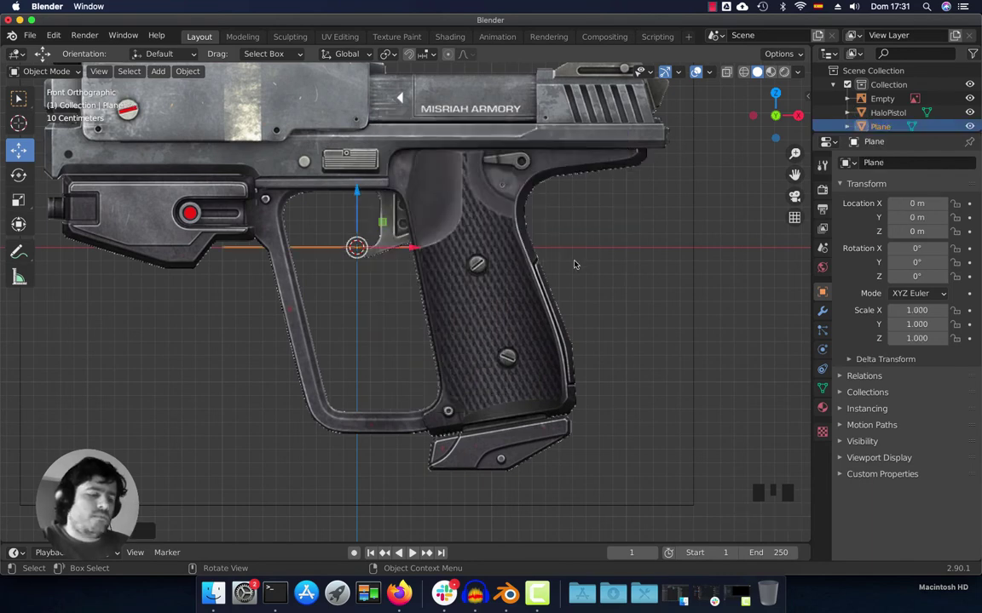
{"action": "type", "text": "rx90"}
{"action": "key", "text": "Return"}
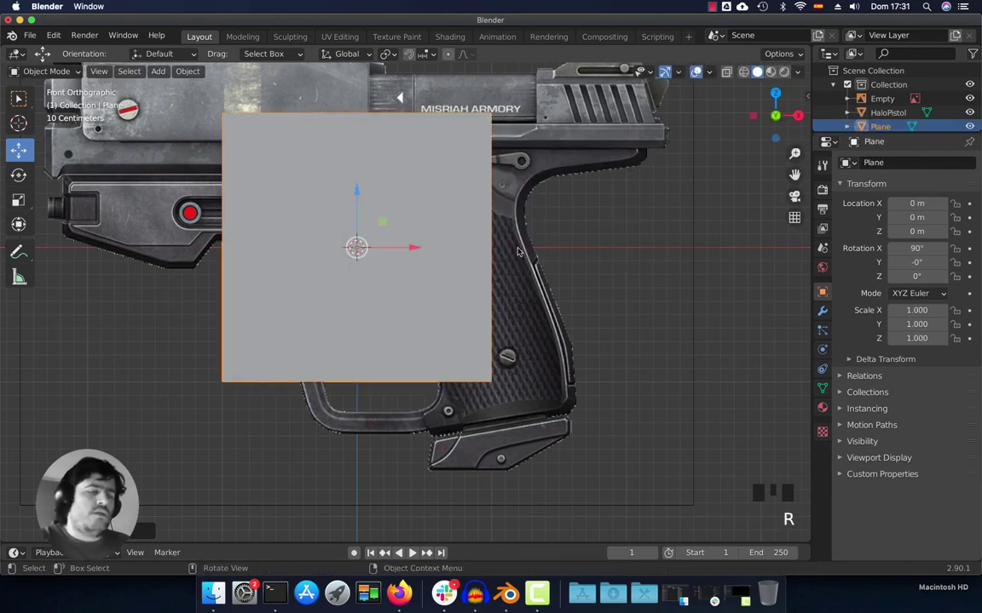
Move the plane over the pistol grip, to about X 0.99 m, Z -0.67 m, and scale its mesh down in Edit Mode to fit within the grip
{"action": "key", "text": "g"}
{"action": "left_click", "coordinate": [633, 335]}
{"action": "key", "text": "s"}
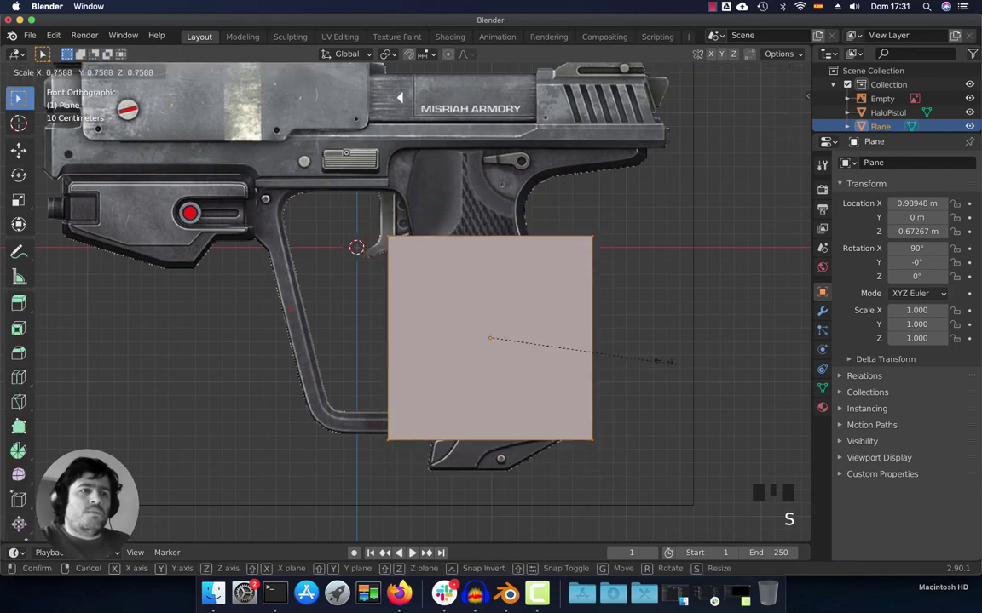
{"action": "left_click", "coordinate": [580, 339]}
{"action": "key", "text": "Tab"}
{"action": "middle_click_drag", "start_coordinate": [580, 340], "coordinate": [642, 327], "text": "shift"}
{"action": "scroll", "coordinate": [642, 327], "scroll_direction": "up", "scroll_amount": 3}
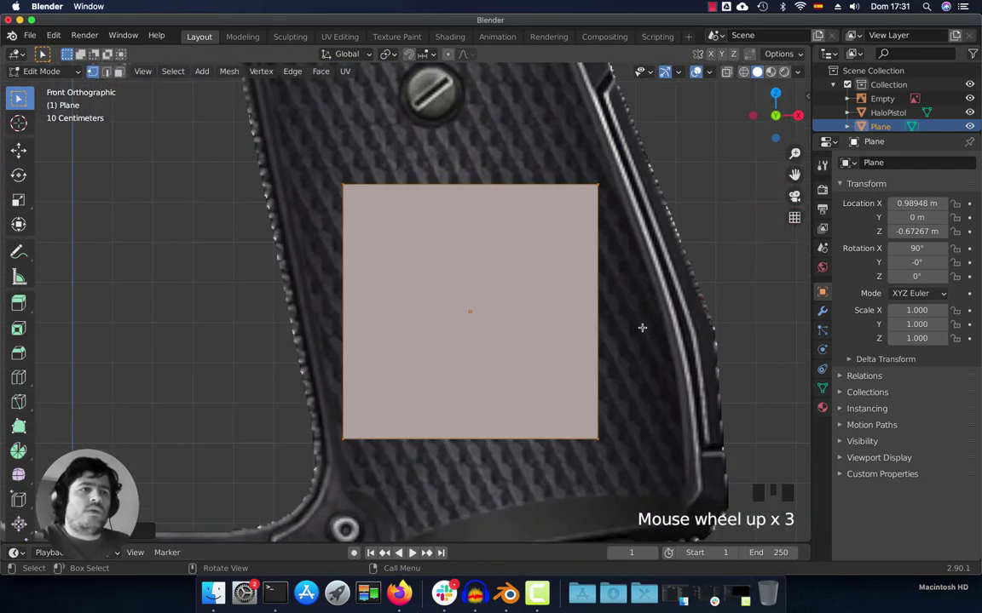
Rotate the plane's mesh to match the slant of the grip and move it up between the two grip screws
{"action": "key", "text": "r"}
{"action": "key", "text": "g"}
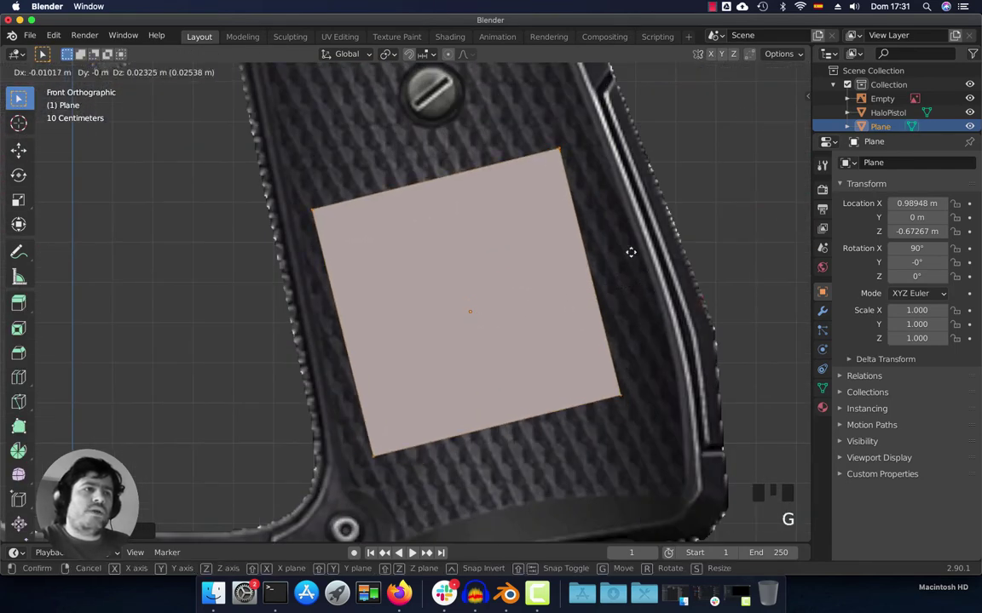
{"action": "left_click", "coordinate": [621, 216]}
Lower the plane's top edge and raise its bottom edge to form a narrow slanted strip between the two grip screws
{"action": "key", "text": "2"}
{"action": "left_click", "coordinate": [367, 134]}
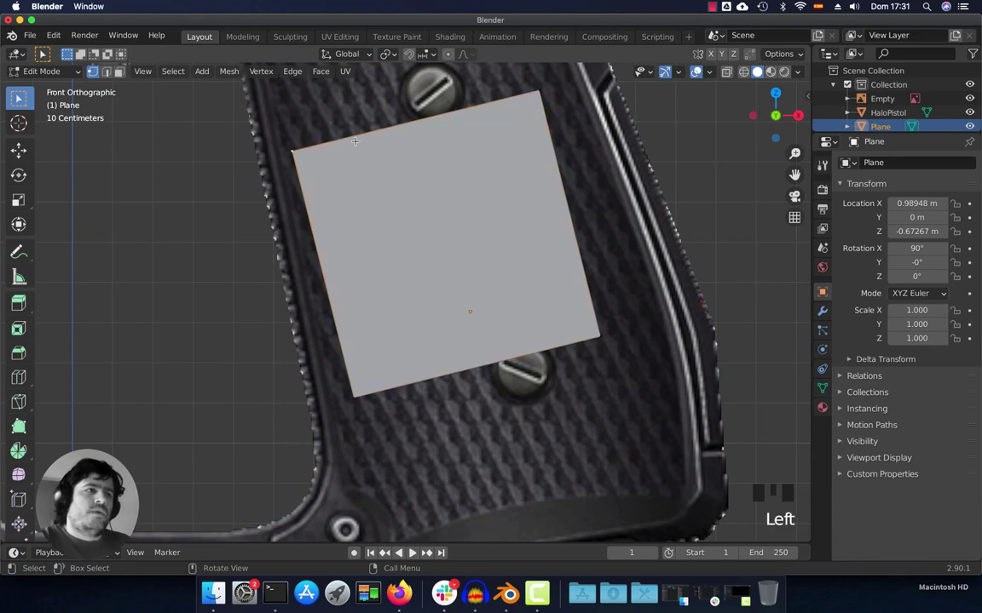
{"action": "key", "text": "g"}
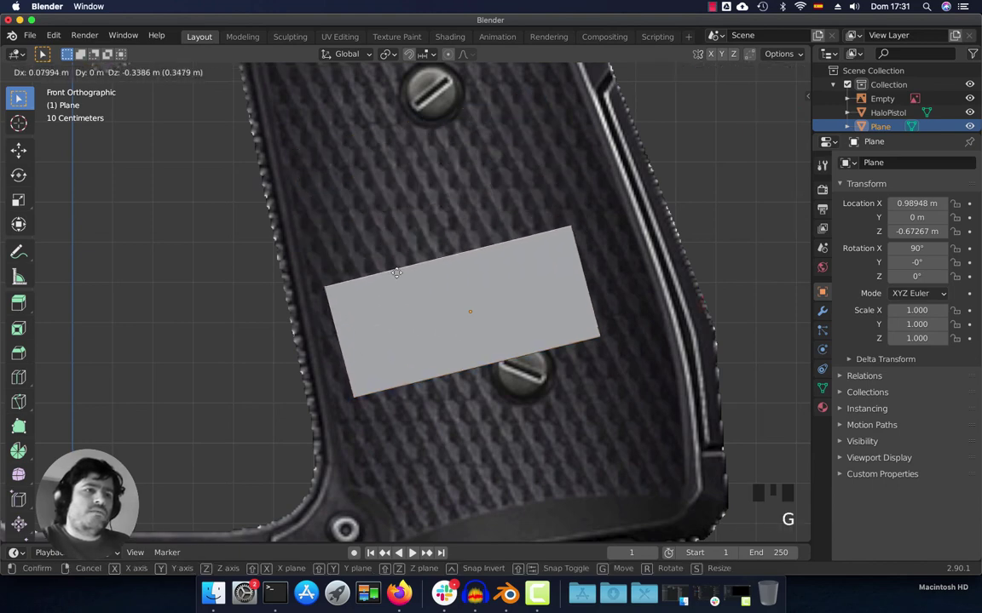
{"action": "left_click", "coordinate": [427, 365]}
{"action": "left_click", "coordinate": [424, 362]}
{"action": "key", "text": "g"}
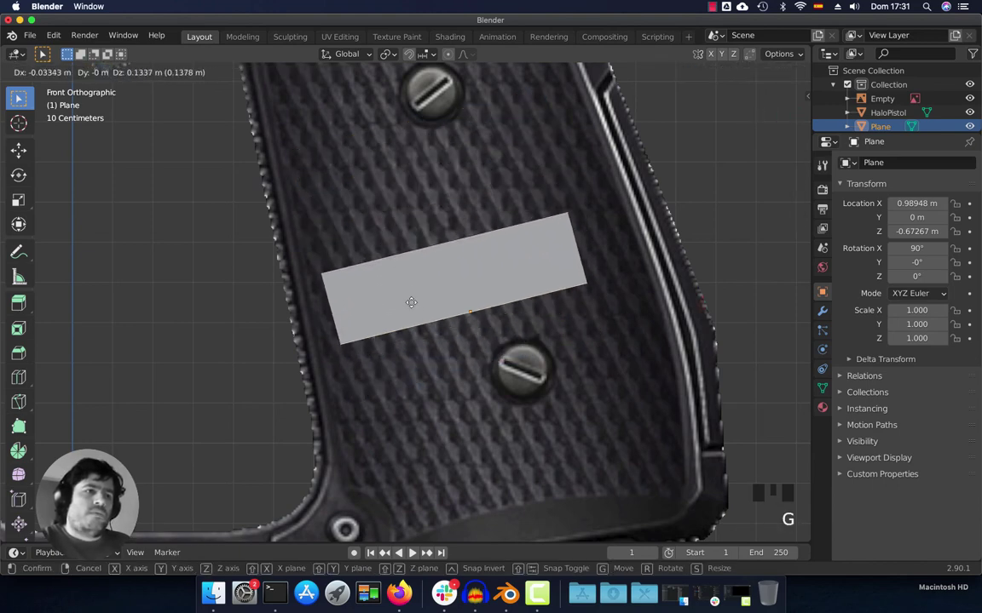
{"action": "left_click", "coordinate": [409, 301]}
Move the strip's two short side edges outward so they reach the front and back borders of the textured grip area
{"action": "left_click", "coordinate": [352, 303]}
{"action": "key", "text": "g"}
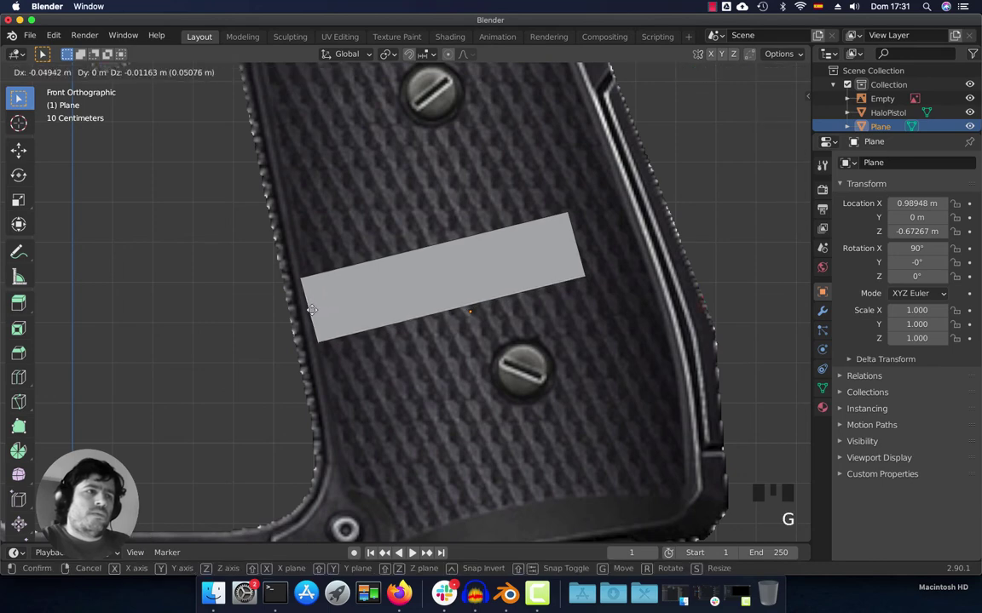
{"action": "left_click", "coordinate": [328, 303]}
{"action": "left_click", "coordinate": [584, 253]}
{"action": "key", "text": "g"}
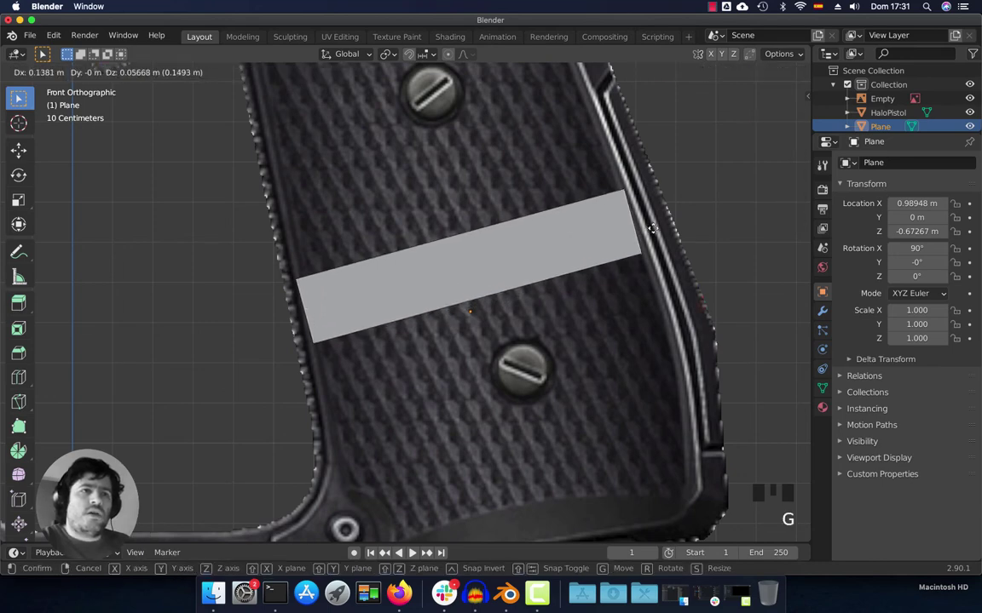
{"action": "left_click", "coordinate": [639, 228]}
Fine-tune the strip's corner vertices one by one so they follow the borders of the textured grip area
{"action": "left_click", "coordinate": [333, 286]}
{"action": "key", "text": "g"}
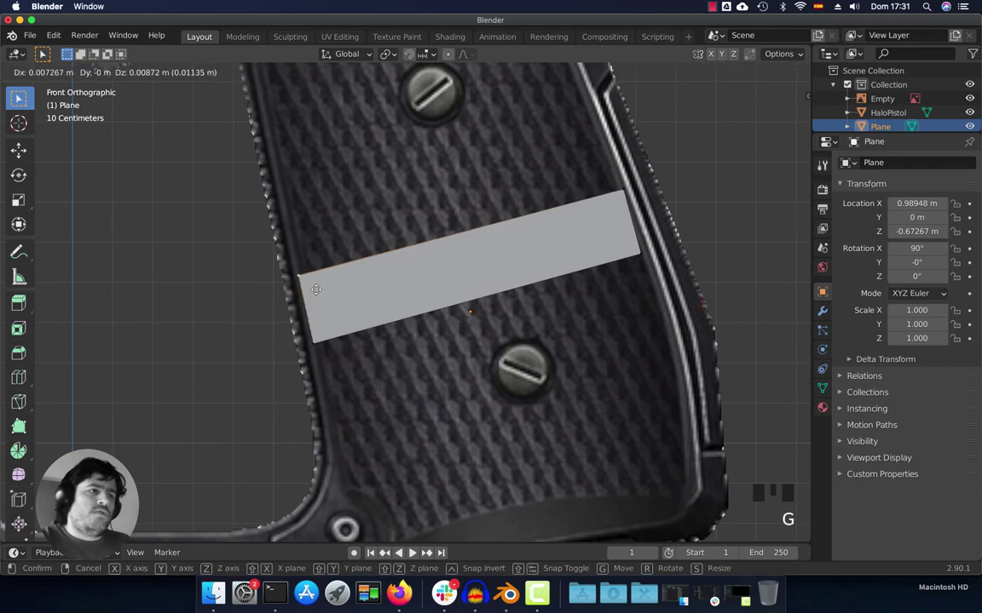
{"action": "left_click", "coordinate": [318, 285]}
{"action": "key", "text": "g"}
{"action": "left_click", "coordinate": [636, 256]}
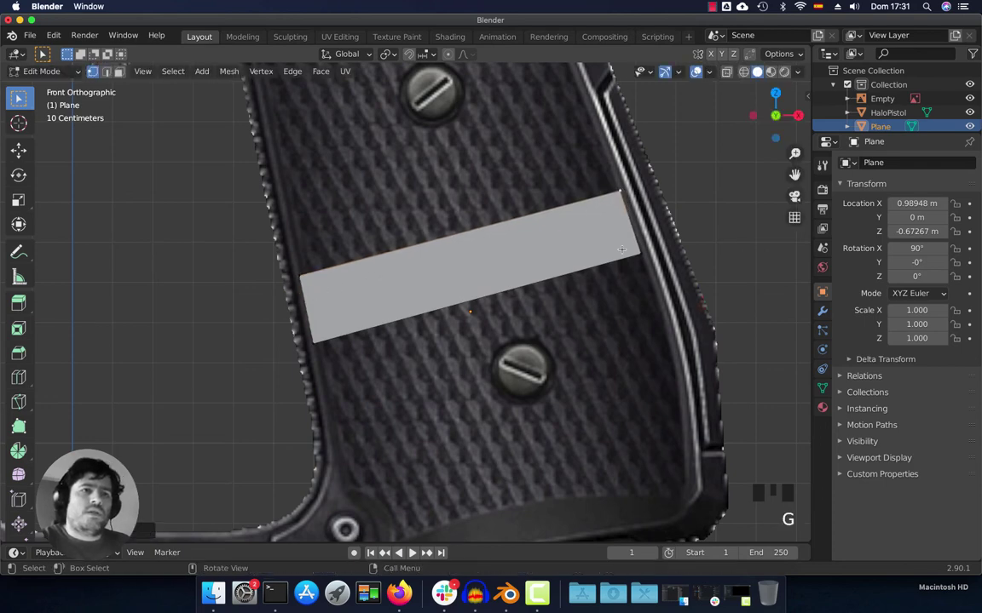
{"action": "key", "text": "g"}
{"action": "right_click", "coordinate": [409, 324]}
{"action": "key", "text": "g"}
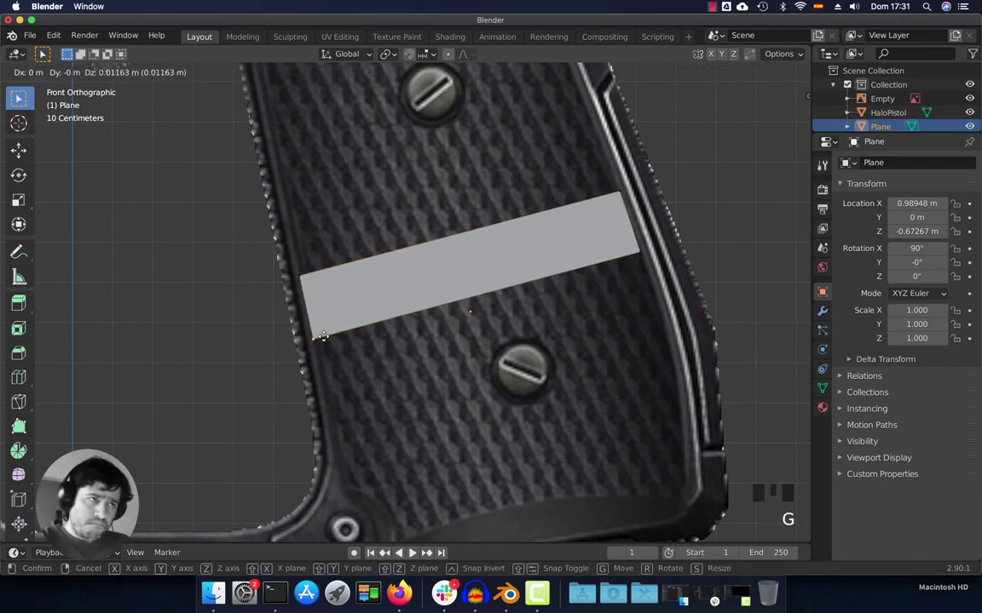
{"action": "right_click", "coordinate": [413, 316]}
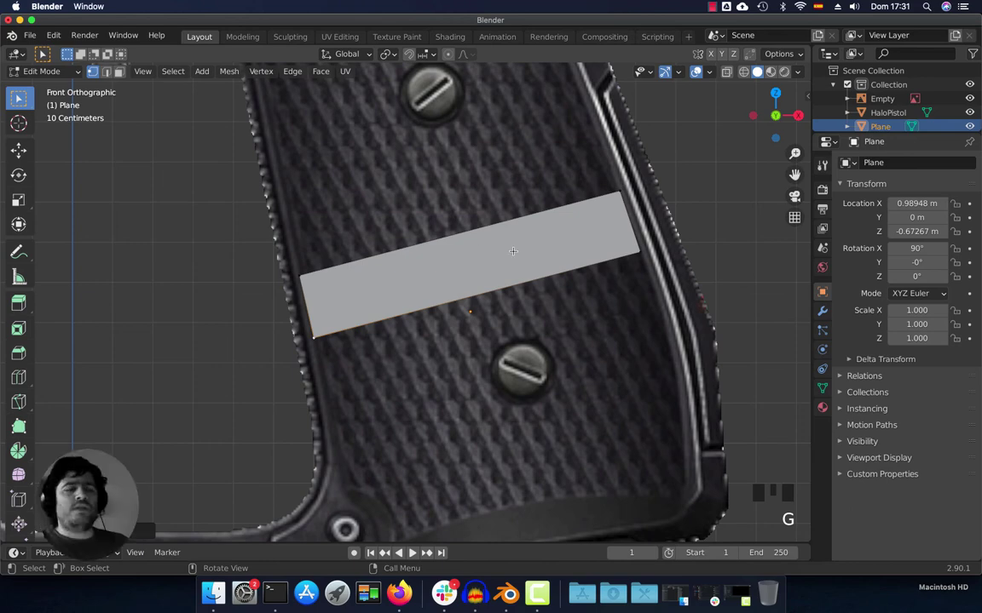
Try pulling the strip's two upper corner vertices up and outward, past the grip outline
{"action": "scroll", "coordinate": [501, 265], "scroll_direction": "down", "scroll_amount": 3}
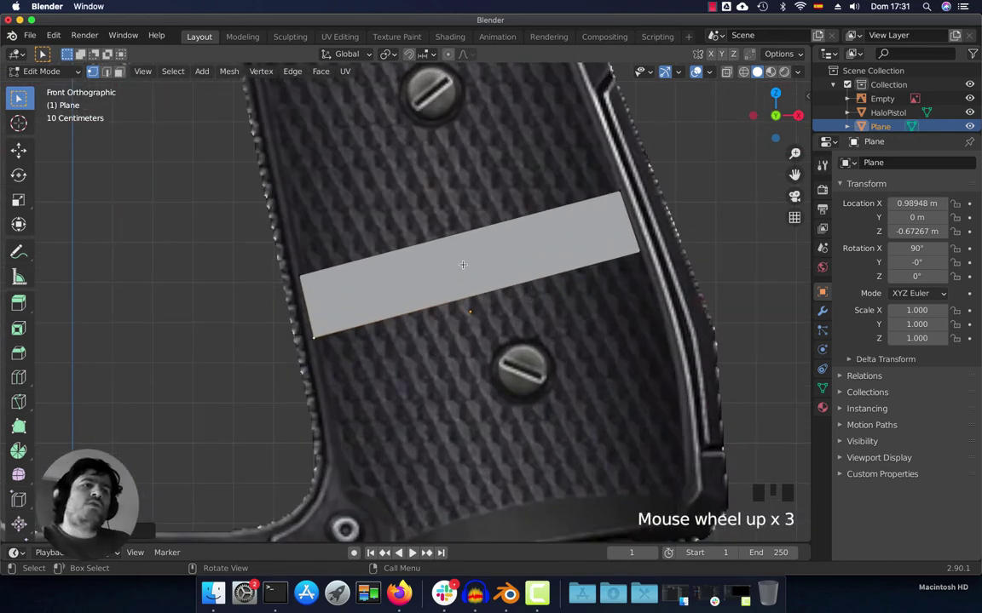
{"action": "scroll", "coordinate": [462, 264], "scroll_direction": "down", "scroll_amount": 3}
{"action": "middle_click_drag", "start_coordinate": [463, 264], "coordinate": [474, 350], "text": "shift"}
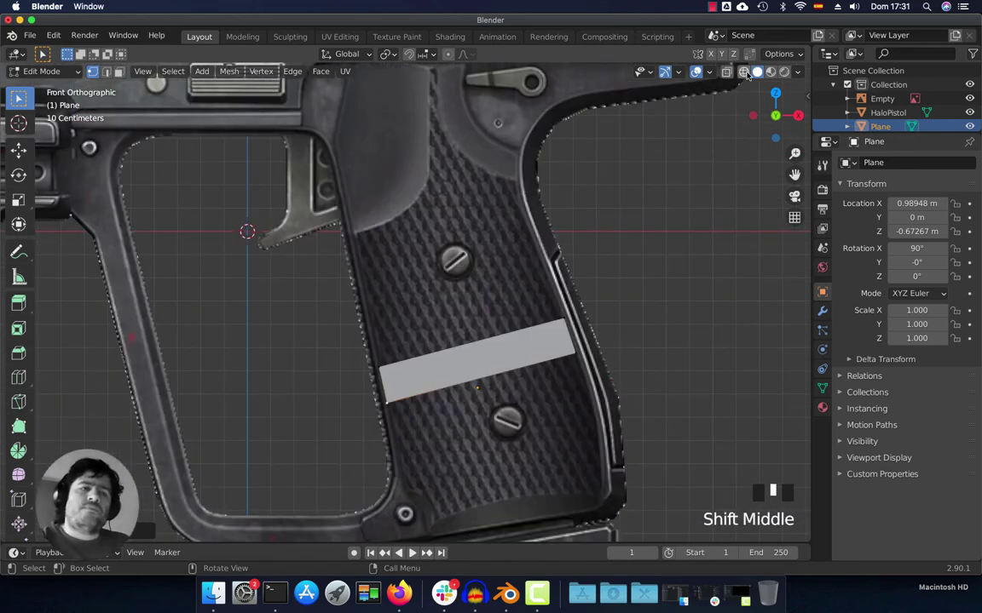
{"action": "scroll", "coordinate": [433, 305], "scroll_direction": "up", "scroll_amount": 3}
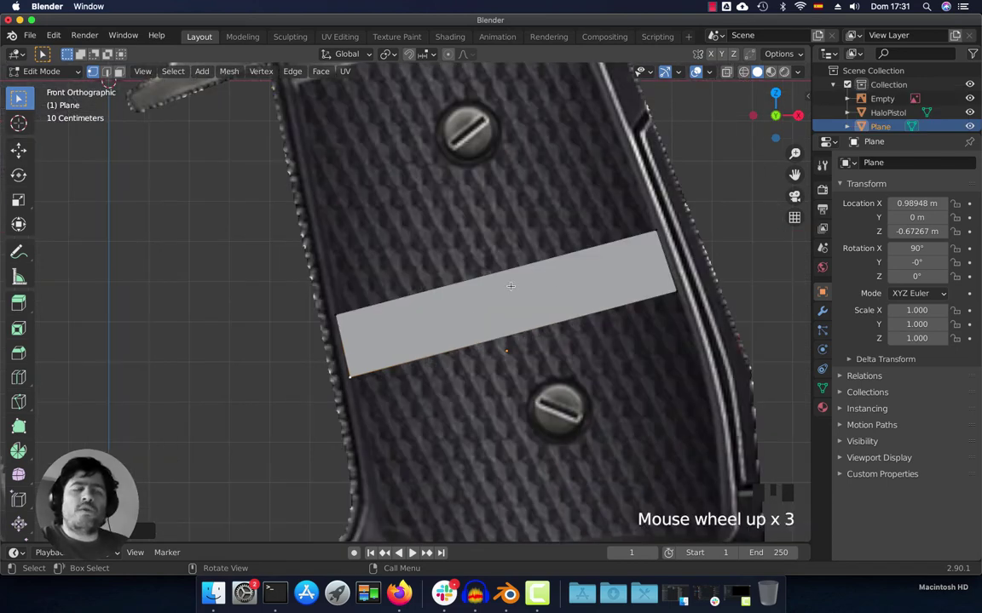
{"action": "scroll", "coordinate": [511, 287], "scroll_direction": "up", "scroll_amount": 2}
{"action": "left_click", "coordinate": [319, 280]}
{"action": "scroll", "coordinate": [319, 281], "scroll_direction": "down", "scroll_amount": 3}
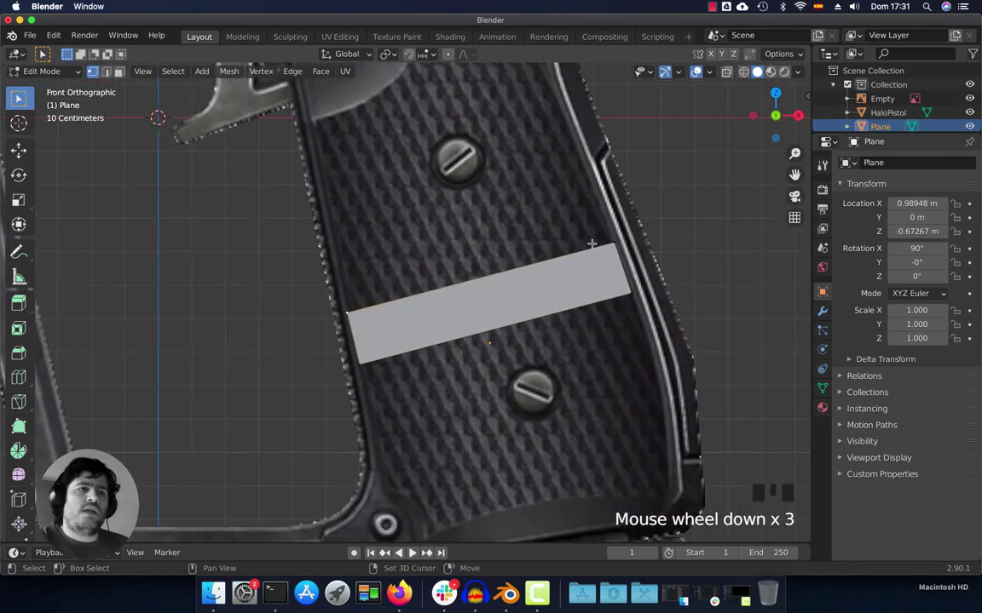
{"action": "left_click", "coordinate": [616, 243], "text": "shift"}
{"action": "left_click", "coordinate": [559, 213]}
{"action": "key", "text": "g"}
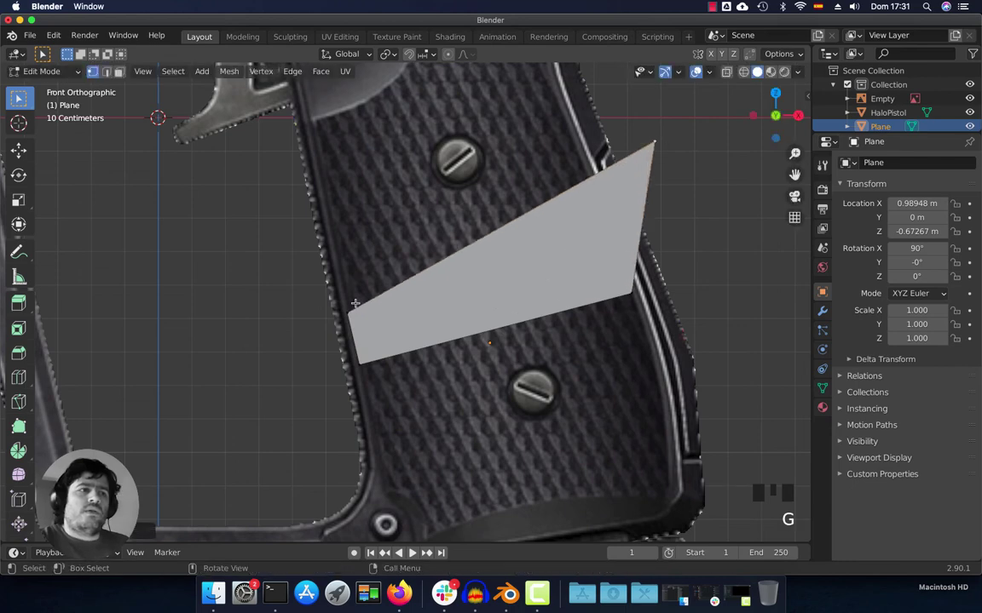
{"action": "left_click", "coordinate": [234, 150]}
{"action": "left_click", "coordinate": [592, 141]}
{"action": "key", "text": "g"}
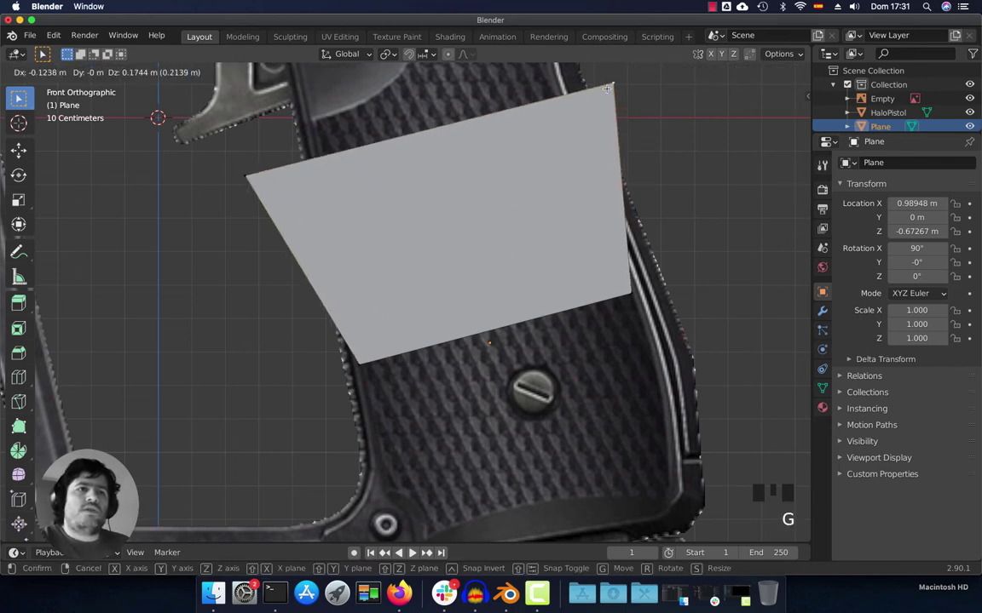
{"action": "left_click", "coordinate": [530, 242]}
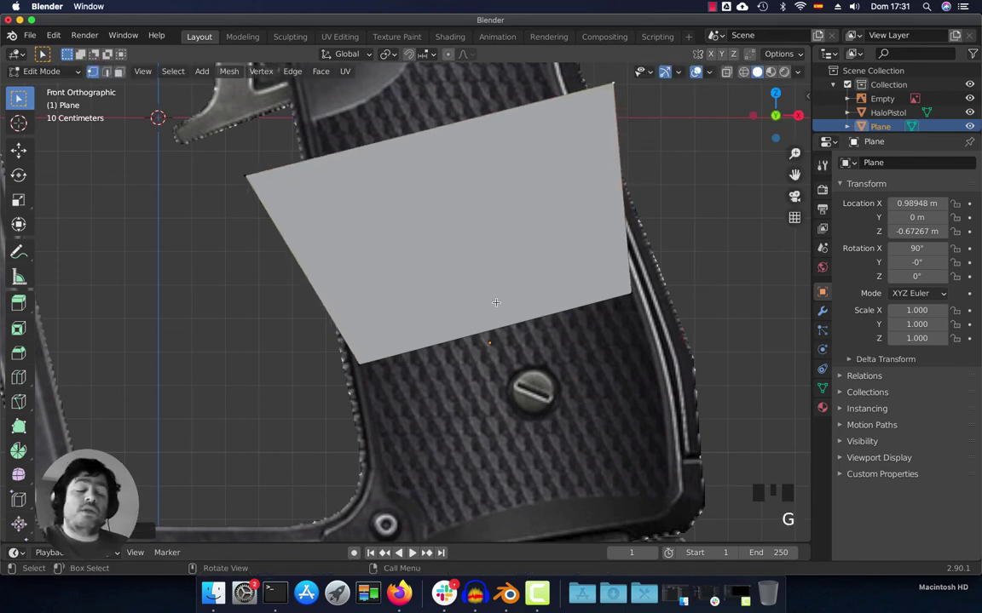
Switch the viewport to wireframe shading so the reference image shows through the face over the grip
{"action": "scroll", "coordinate": [433, 231], "scroll_direction": "down", "scroll_amount": 2}
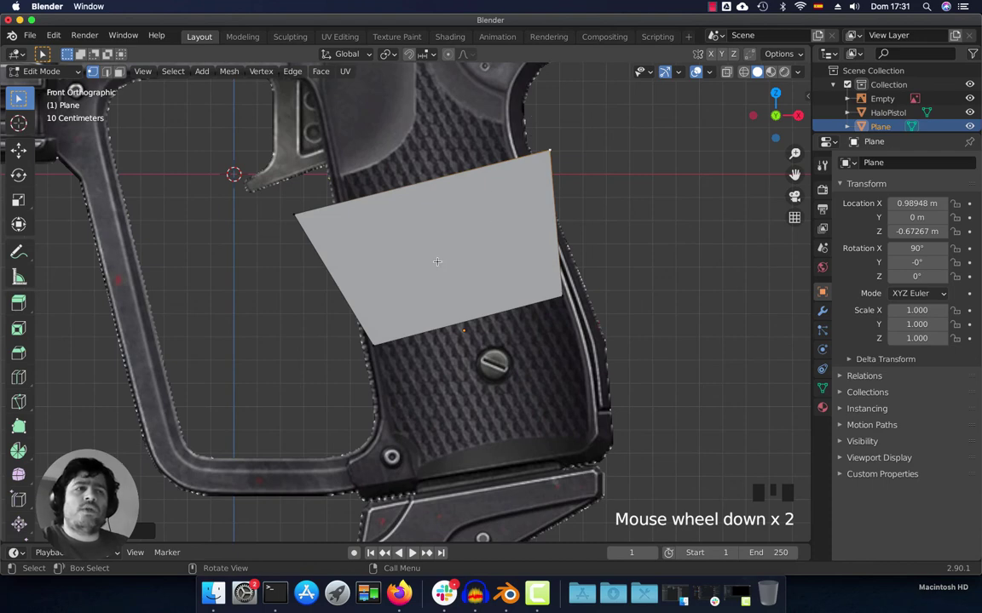
{"action": "scroll", "coordinate": [460, 277], "scroll_direction": "up", "scroll_amount": 2}
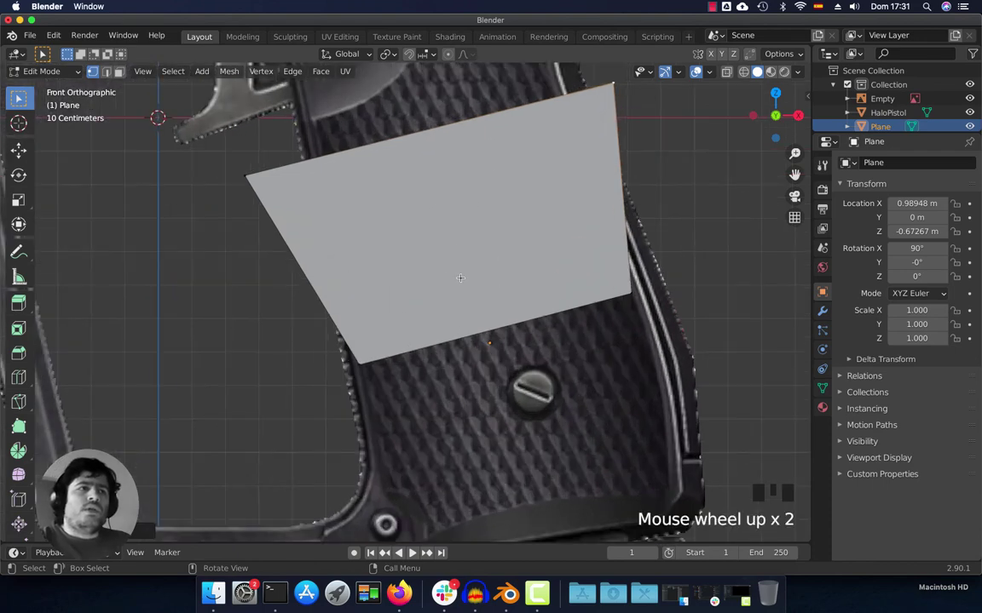
{"action": "middle_click_drag", "start_coordinate": [499, 209], "coordinate": [504, 235], "text": "shift"}
{"action": "scroll", "coordinate": [350, 184], "scroll_direction": "down", "scroll_amount": 3}
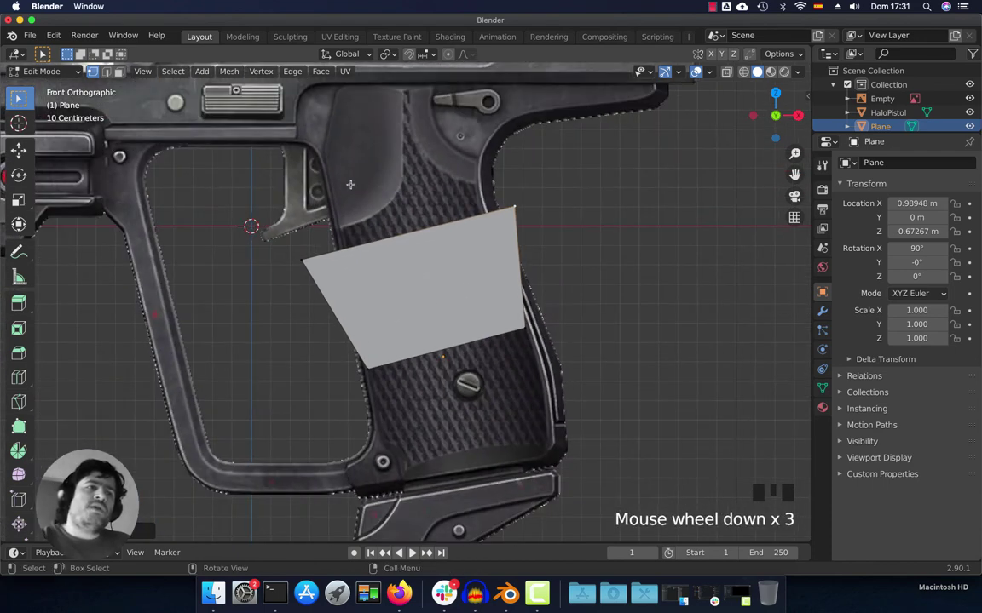
{"action": "scroll", "coordinate": [395, 166], "scroll_direction": "up", "scroll_amount": 2}
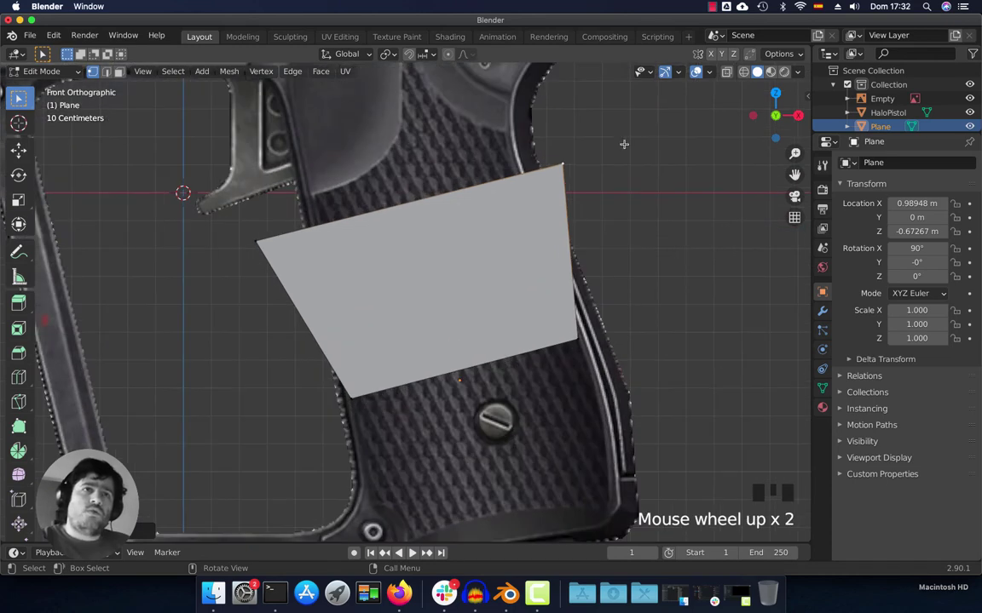
{"action": "left_click", "coordinate": [744, 72]}
{"action": "scroll", "coordinate": [643, 246], "scroll_direction": "up", "scroll_amount": 1}
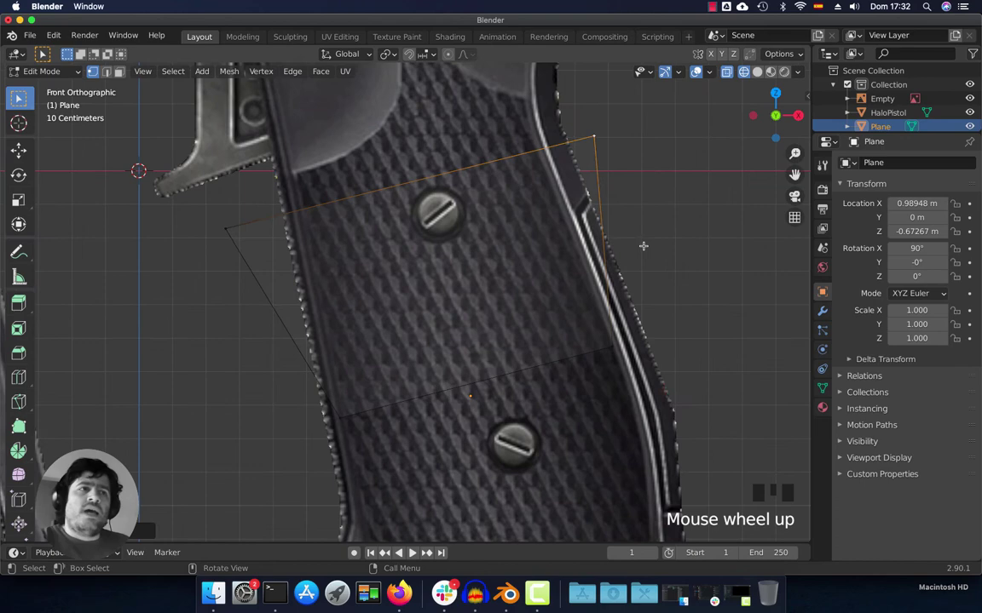
Move the two upper corner vertices back inside the textured grip area to restore the narrow strip between the screws
{"action": "left_click", "coordinate": [603, 140]}
{"action": "key", "text": "g"}
{"action": "left_click", "coordinate": [253, 252]}
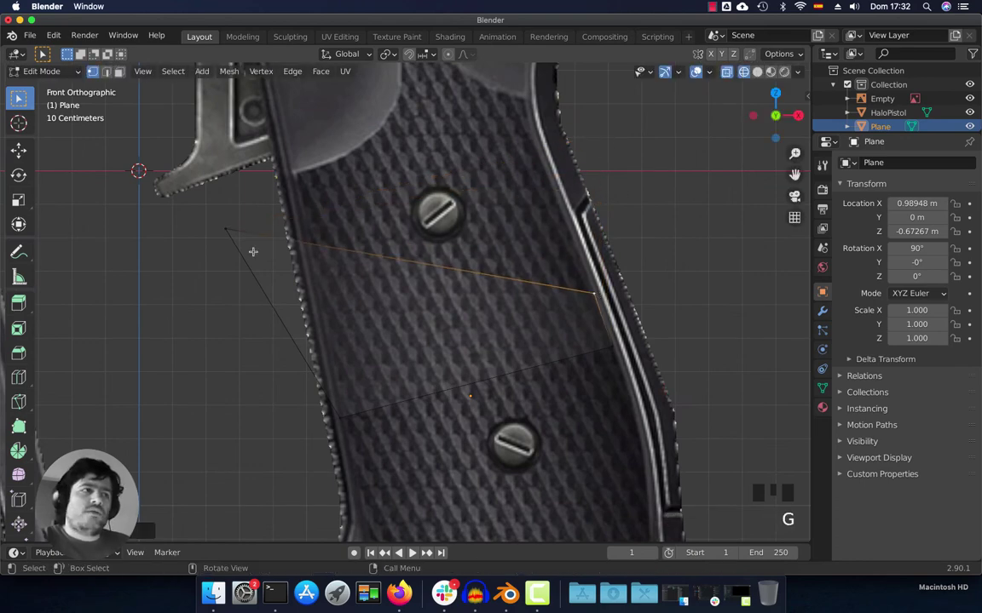
{"action": "left_click", "coordinate": [255, 250]}
{"action": "key", "text": "g"}
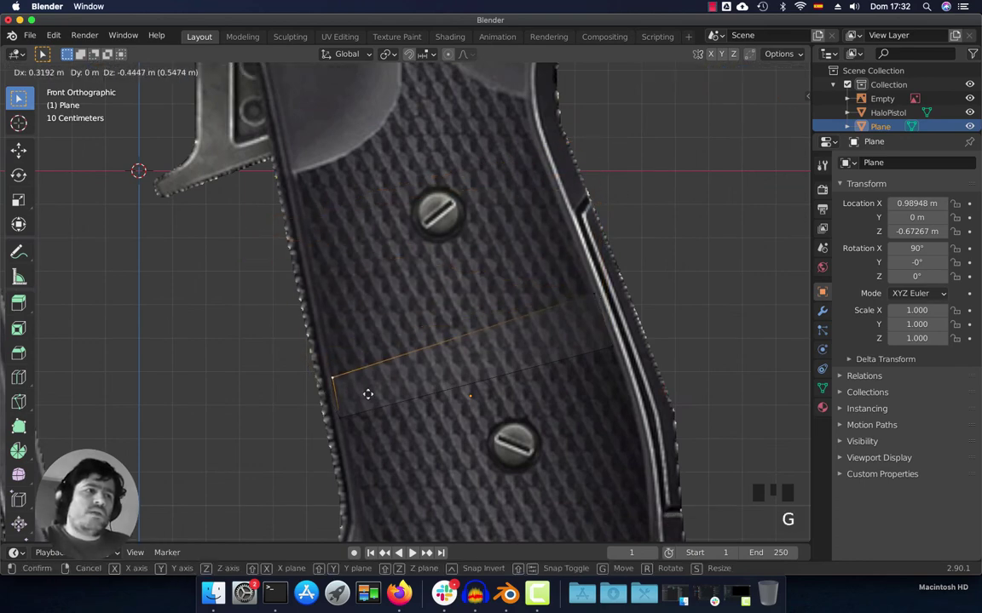
{"action": "left_click", "coordinate": [367, 392]}
{"action": "left_click", "coordinate": [586, 296]}
{"action": "key", "text": "g"}
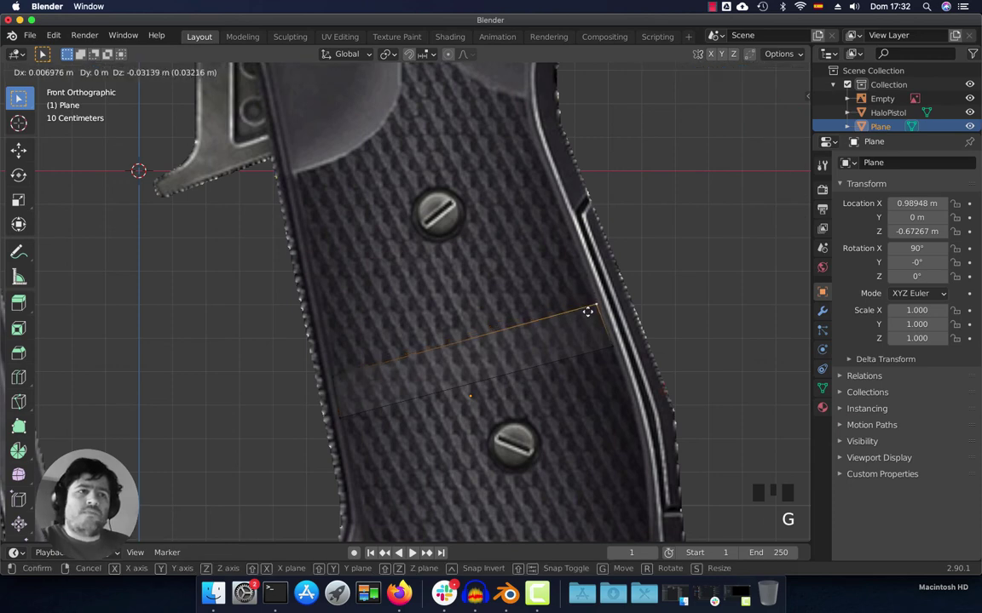
{"action": "left_click", "coordinate": [588, 311]}
Nudge the strip's upper corners slightly upward and align its right-hand corners with the inner border of the back grip rail
{"action": "scroll", "coordinate": [548, 309], "scroll_direction": "down", "scroll_amount": 6}
{"action": "middle_click_drag", "start_coordinate": [431, 310], "coordinate": [490, 327], "text": "shift"}
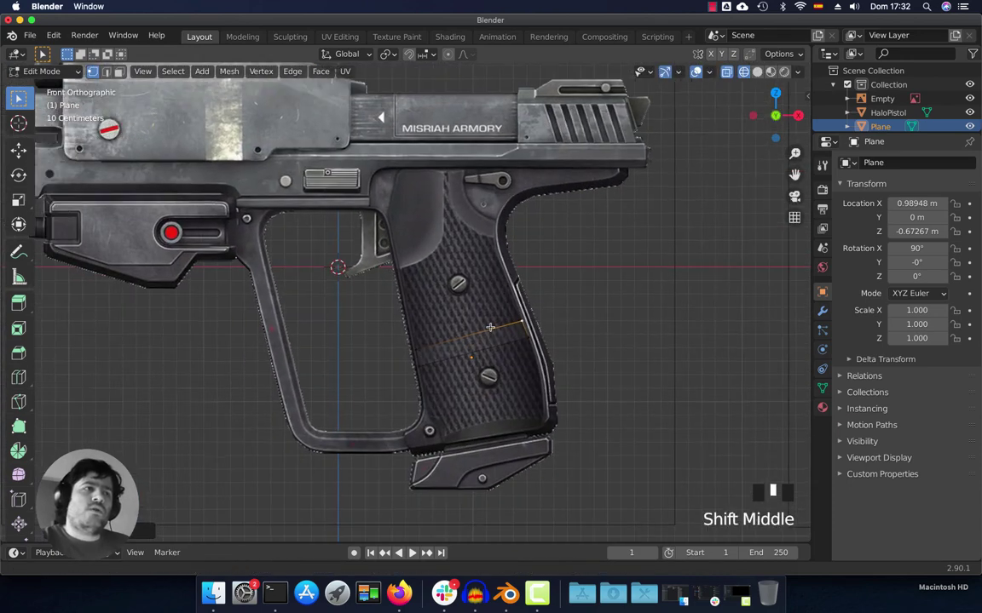
{"action": "middle_click_drag", "start_coordinate": [212, 186], "coordinate": [324, 245], "text": "shift"}
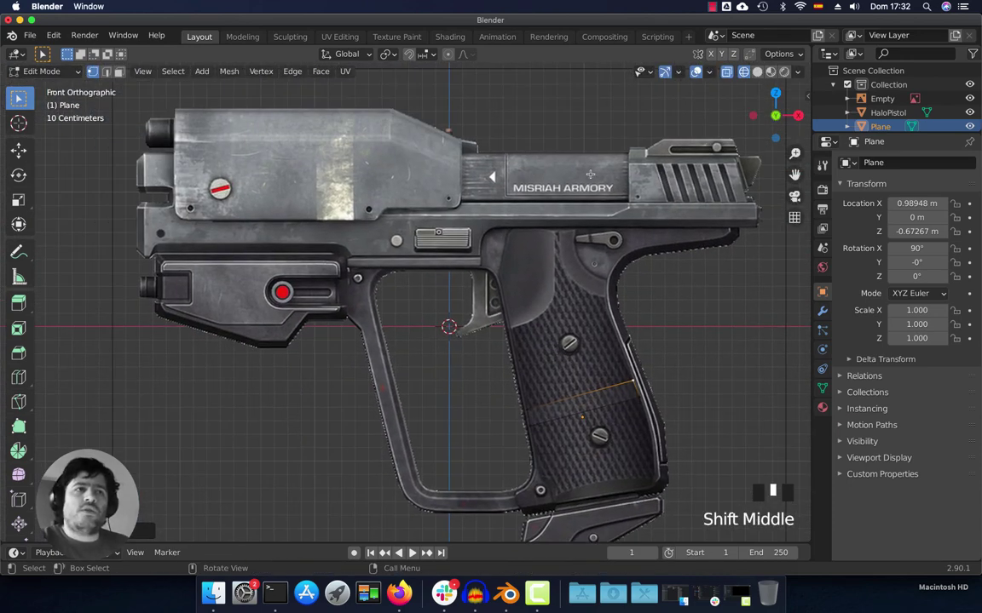
{"action": "middle_click_drag", "start_coordinate": [524, 317], "coordinate": [513, 310], "text": "shift"}
{"action": "scroll", "coordinate": [401, 320], "scroll_direction": "up", "scroll_amount": 5}
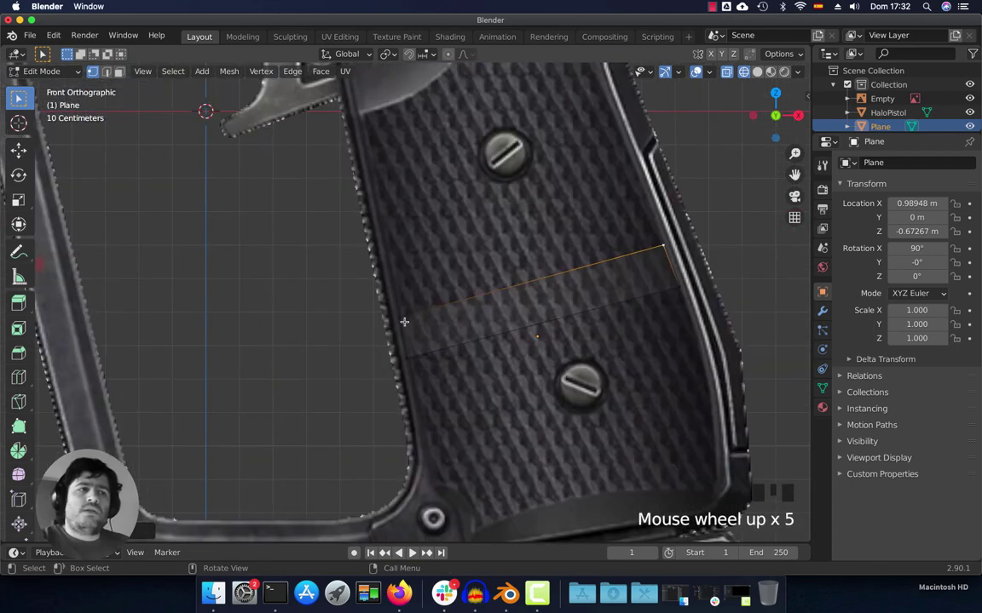
{"action": "left_click", "coordinate": [402, 319]}
{"action": "key", "text": "g"}
{"action": "left_click", "coordinate": [652, 247]}
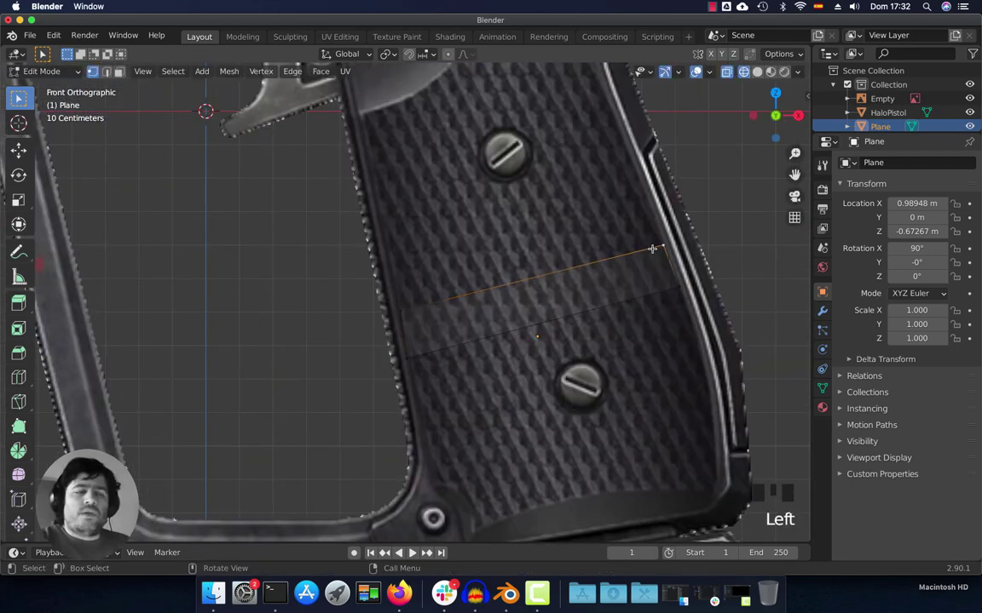
{"action": "key", "text": "g"}
{"action": "left_click", "coordinate": [679, 286]}
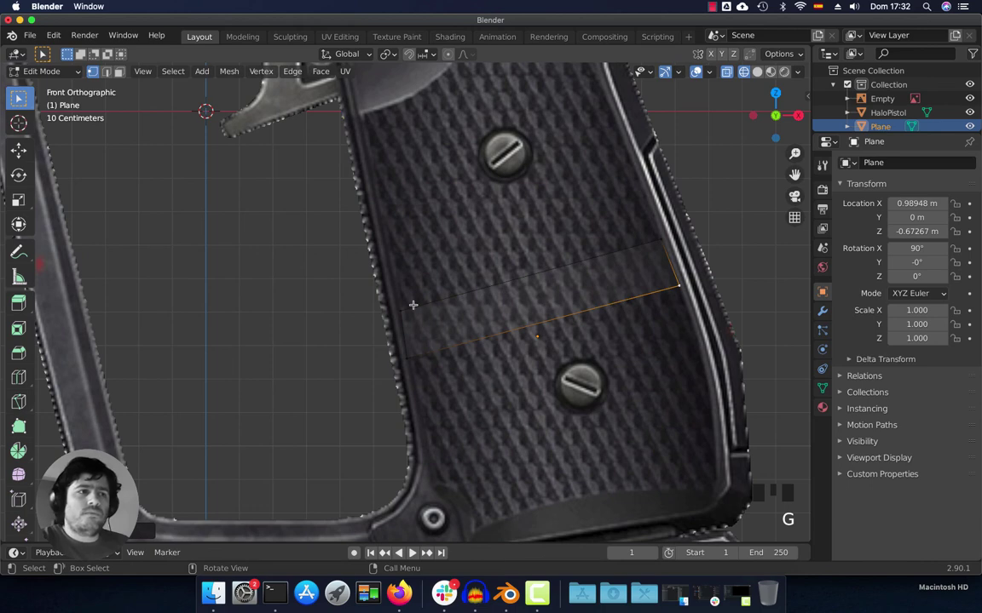
{"action": "left_click", "coordinate": [433, 264]}
Add three evenly spaced loop cuts across the length of the strip
{"action": "key", "text": "2"}
{"action": "left_click", "coordinate": [569, 269]}
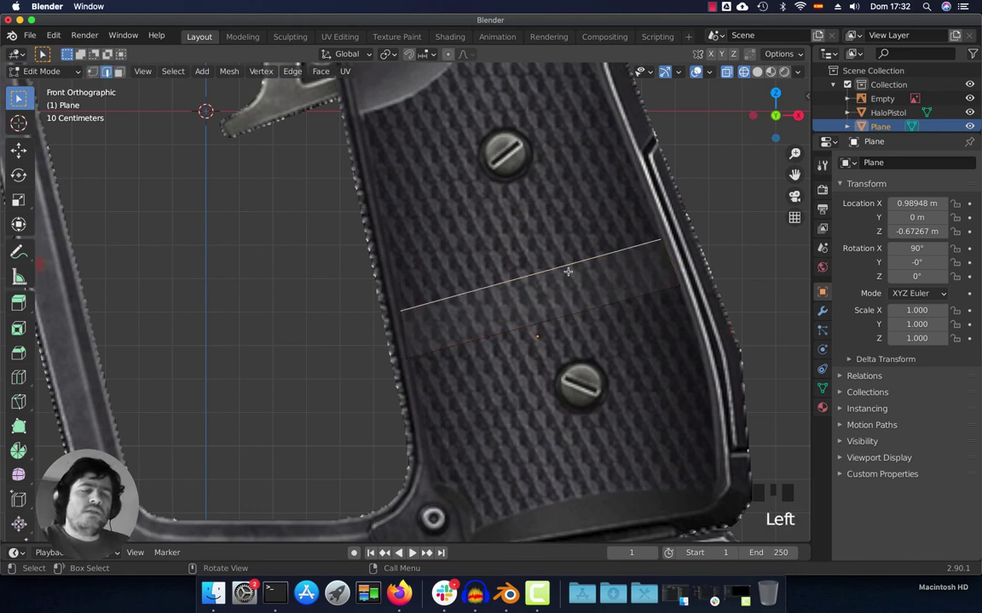
{"action": "key", "text": "ctrl+r"}
{"action": "scroll", "coordinate": [537, 294], "scroll_direction": "up", "scroll_amount": 2}
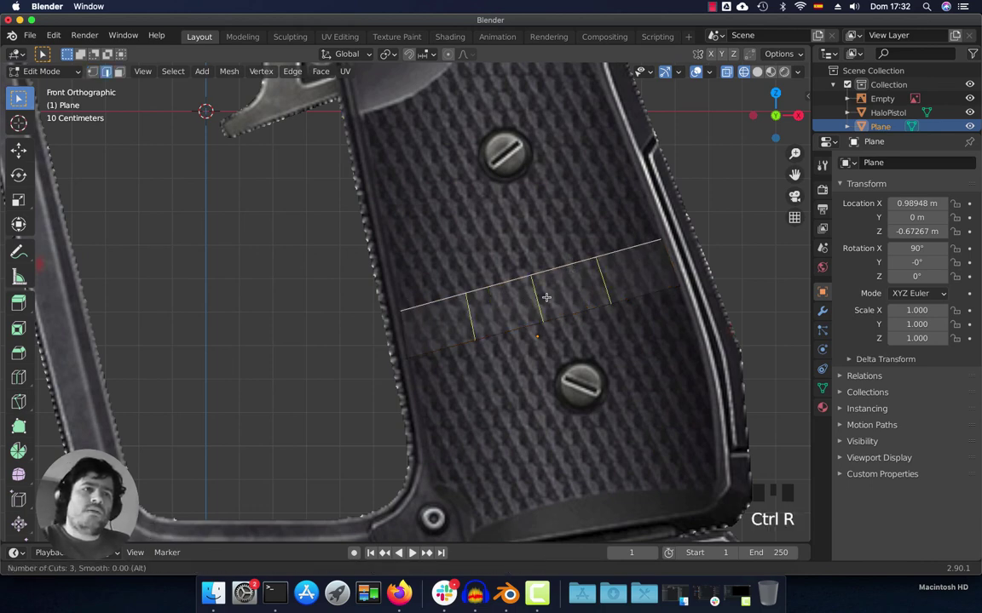
{"action": "left_click", "coordinate": [552, 293]}
{"action": "left_click", "coordinate": [552, 293]}
Move the three new cuts outward along Y, and the middle cut a bit further, to bend the strip into a curve
{"action": "middle_click_drag", "start_coordinate": [541, 300], "coordinate": [622, 356]}
{"action": "key", "text": "g"}
{"action": "key", "text": "y"}
{"action": "left_click", "coordinate": [588, 334]}
{"action": "left_click", "coordinate": [602, 339]}
{"action": "key", "text": "g"}
{"action": "key", "text": "y"}
{"action": "left_click", "coordinate": [625, 359]}
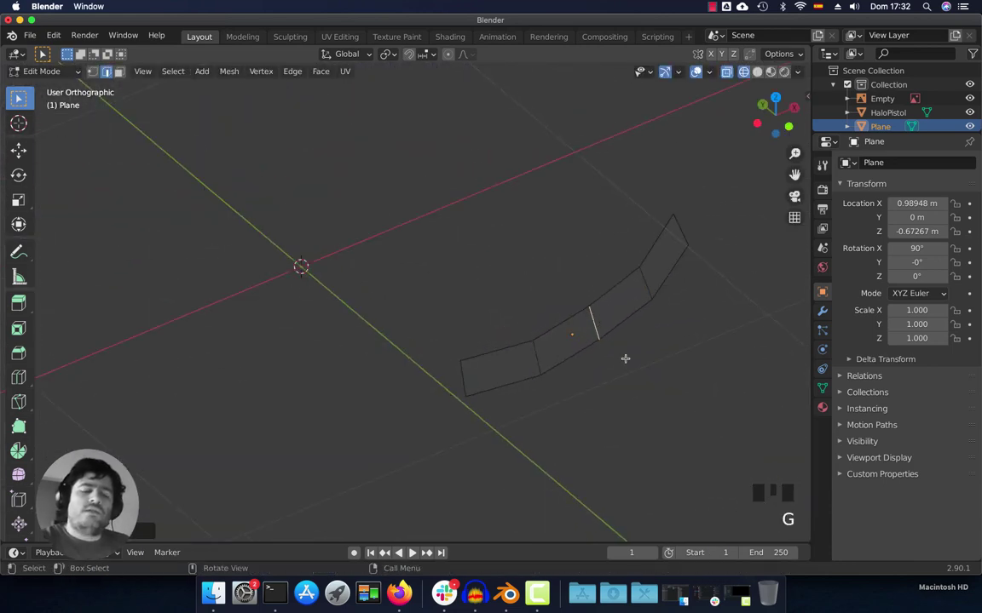
In the front view, move the two outer cuts closer to the strip's short side edges
{"action": "key", "text": "KP_3"}
{"action": "key", "text": "KP_1"}
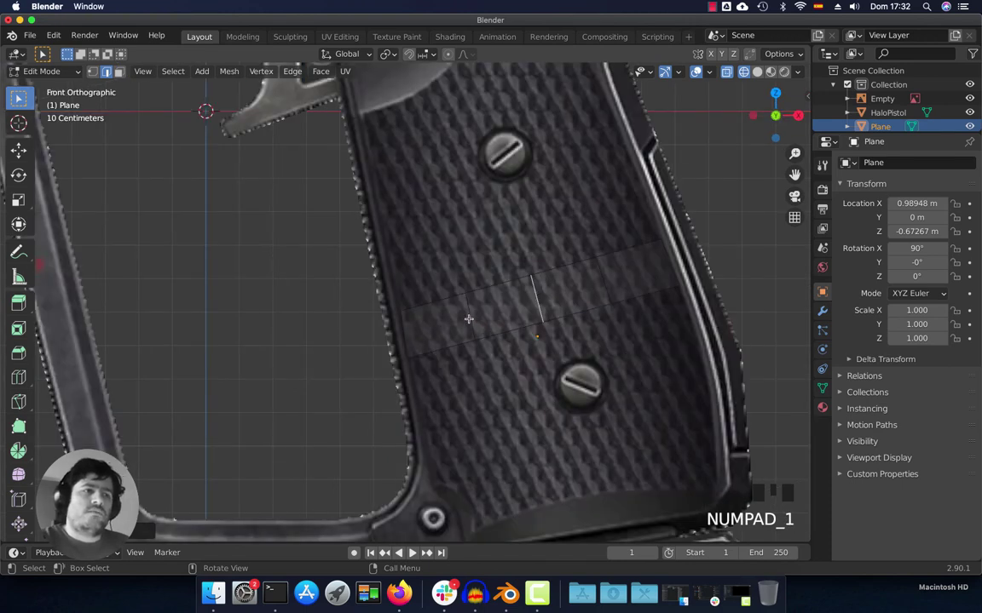
{"action": "key", "text": "g"}
{"action": "left_click", "coordinate": [432, 323]}
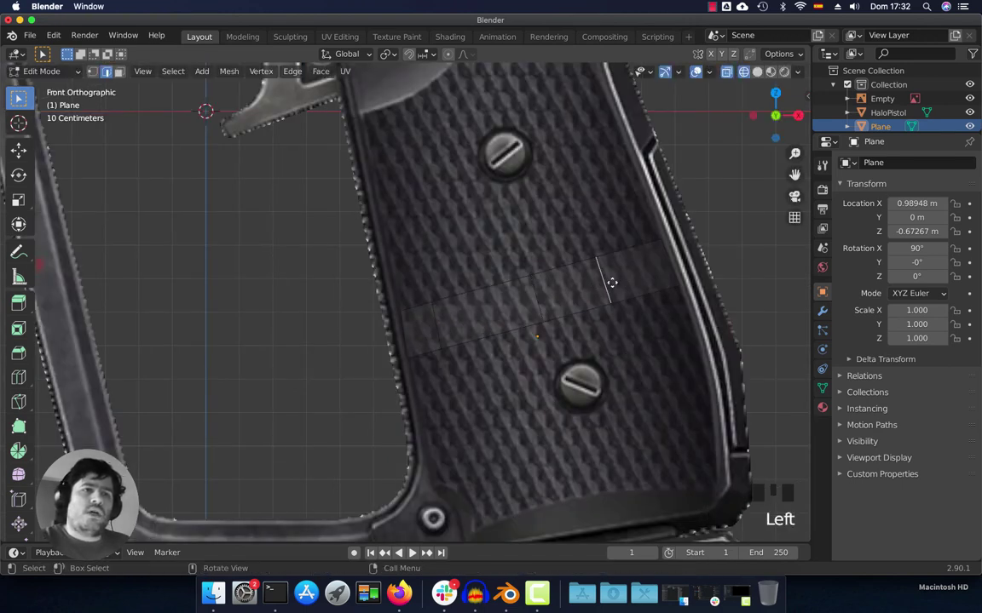
{"action": "key", "text": "g"}
{"action": "left_click", "coordinate": [646, 276]}
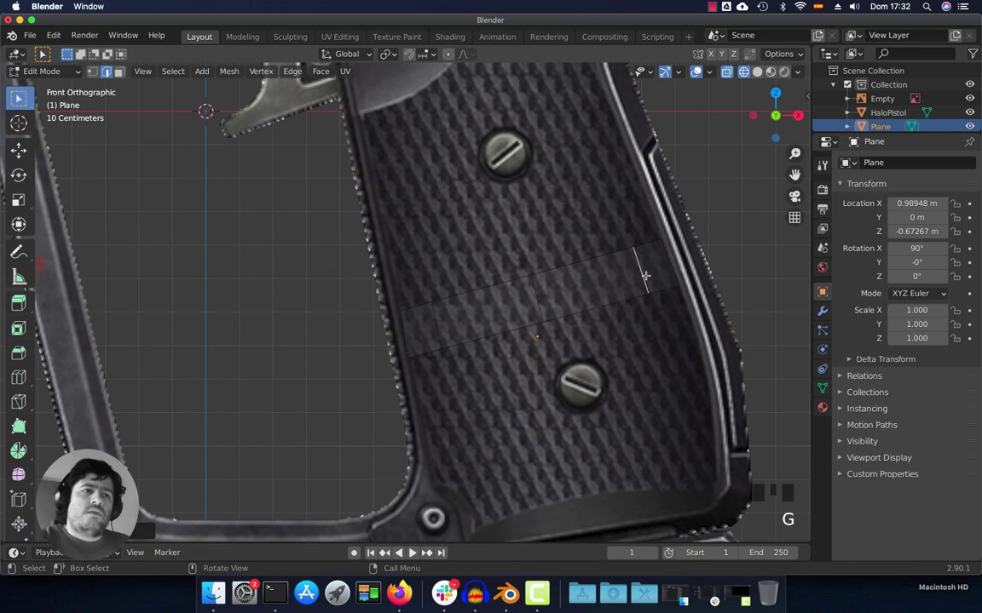
Add a loop cut on each side of the strip's middle cut, centred between it and the outer cuts
{"action": "left_click", "coordinate": [522, 303]}
{"action": "key", "text": "ctrl+r"}
{"action": "left_click", "coordinate": [493, 300]}
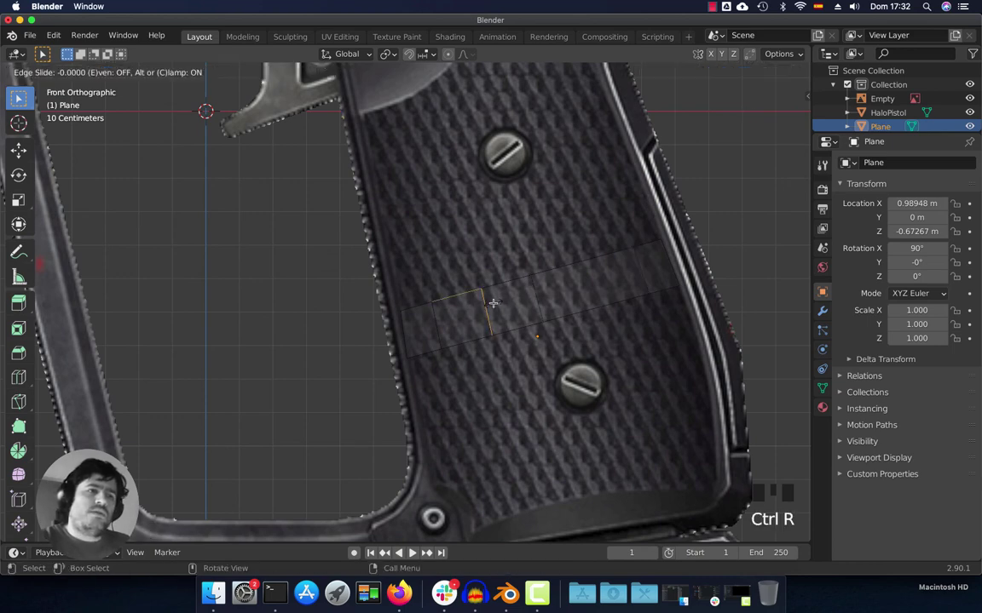
{"action": "right_click", "coordinate": [493, 300]}
{"action": "key", "text": "ctrl+r"}
{"action": "left_click", "coordinate": [583, 270]}
{"action": "left_click", "coordinate": [583, 269]}
Move the strip's three central cross edges slightly outward together to round off its curve
{"action": "mouse_move", "coordinate": [583, 269]}
{"action": "middle_mouse_down"}
{"action": "mouse_move", "coordinate": [559, 345]}
{"action": "mouse_move", "coordinate": [621, 399]}
{"action": "mouse_move", "coordinate": [596, 276]}
{"action": "middle_mouse_up"}
{"action": "left_click", "coordinate": [564, 308], "text": "shift"}
{"action": "middle_click_drag", "start_coordinate": [565, 309], "coordinate": [605, 334]}
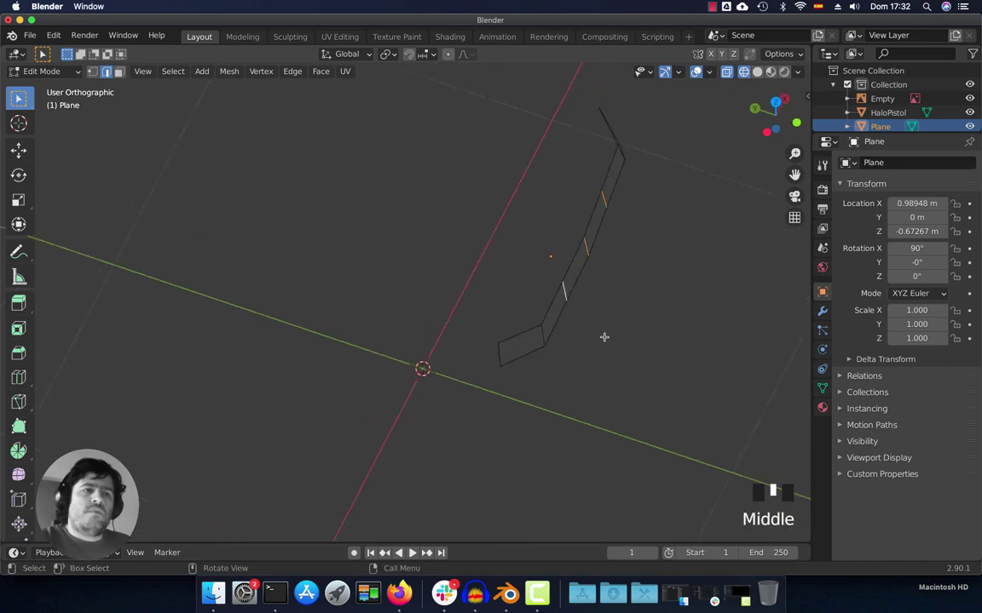
{"action": "key", "text": "g"}
{"action": "right_click", "coordinate": [616, 322]}
{"action": "left_click", "coordinate": [594, 278]}
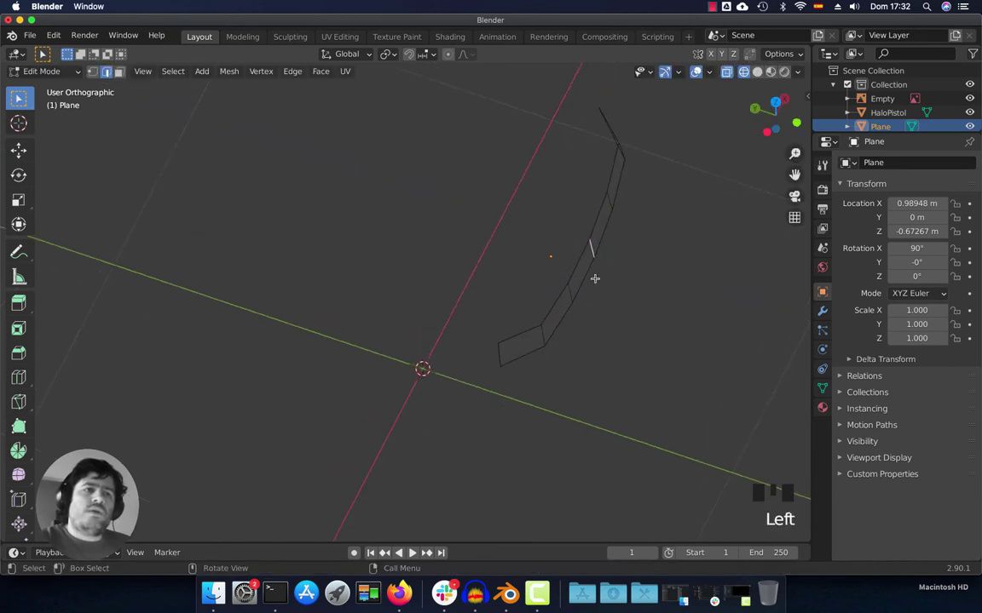
{"action": "middle_click_drag", "start_coordinate": [593, 278], "coordinate": [633, 278]}
{"action": "middle_click_drag", "start_coordinate": [597, 309], "coordinate": [519, 291], "text": "shift"}
{"action": "key", "text": "KP_3"}
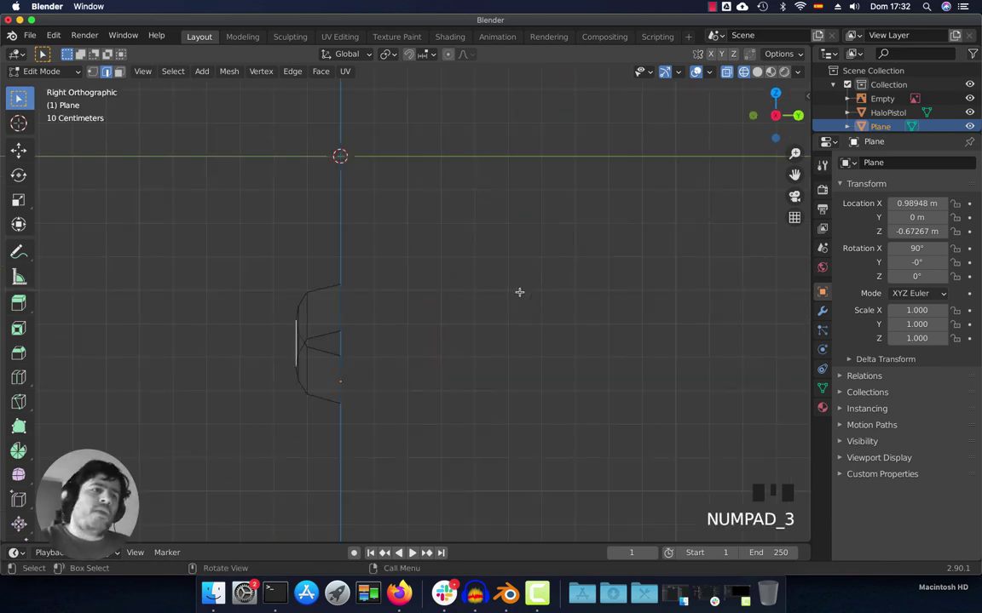
Return to Object Mode in the front view and display the strip and the HaloPistol image plane in solid shading
{"action": "key", "text": "KP_1"}
{"action": "scroll", "coordinate": [519, 292], "scroll_direction": "down", "scroll_amount": 6}
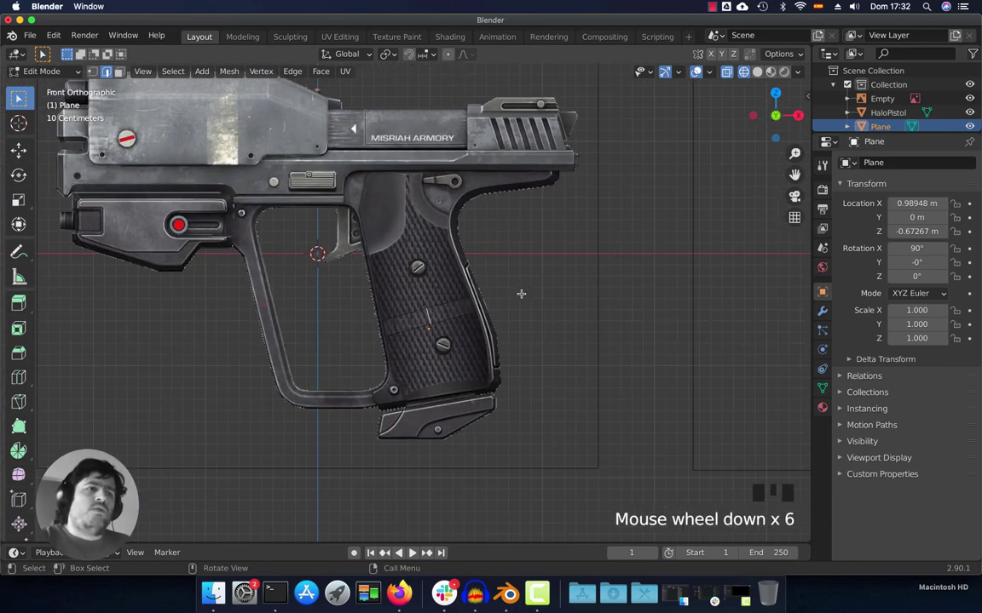
{"action": "key", "text": "Tab"}
{"action": "scroll", "coordinate": [519, 300], "scroll_direction": "down", "scroll_amount": 2}
{"action": "middle_click_drag", "start_coordinate": [528, 300], "coordinate": [400, 304], "text": "shift"}
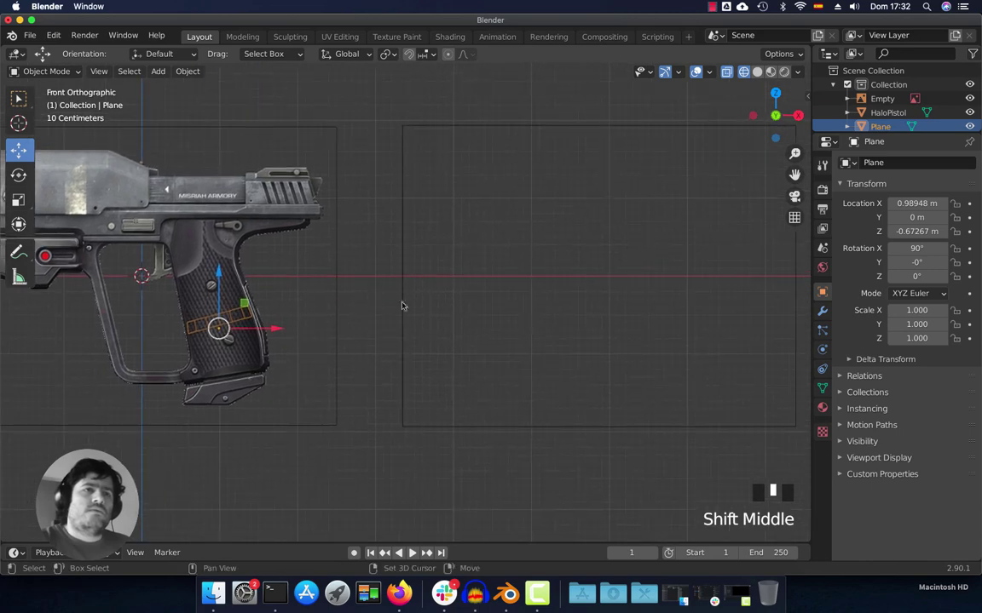
{"action": "left_click", "coordinate": [757, 72]}
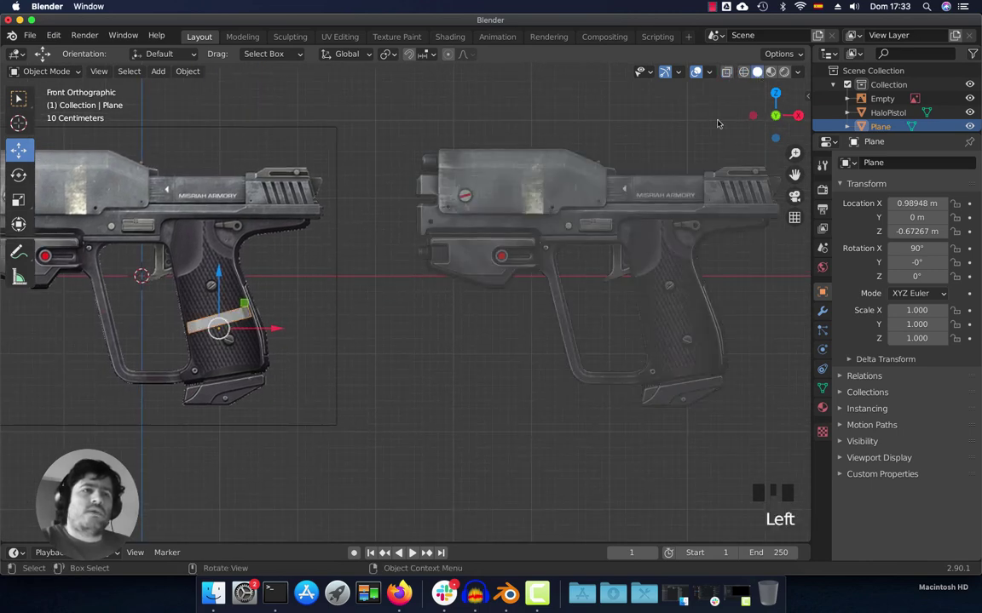
{"action": "left_click", "coordinate": [646, 217]}
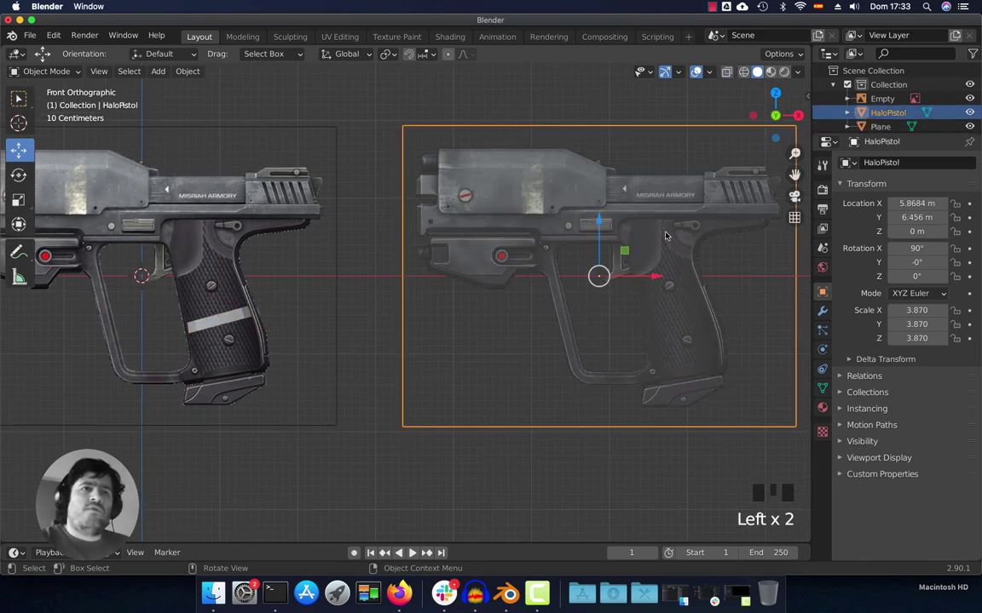
Compare how the HaloPistol image plane and the Empty reference image display in wireframe and solid shading
{"action": "left_click", "coordinate": [743, 72]}
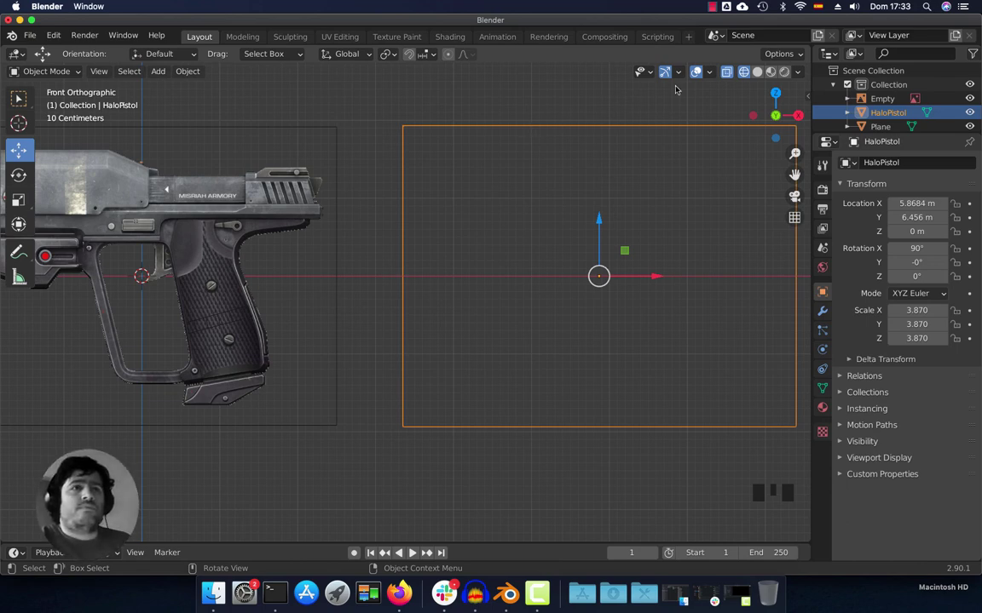
{"action": "left_click", "coordinate": [757, 73]}
{"action": "left_click", "coordinate": [542, 111]}
{"action": "left_click", "coordinate": [522, 286]}
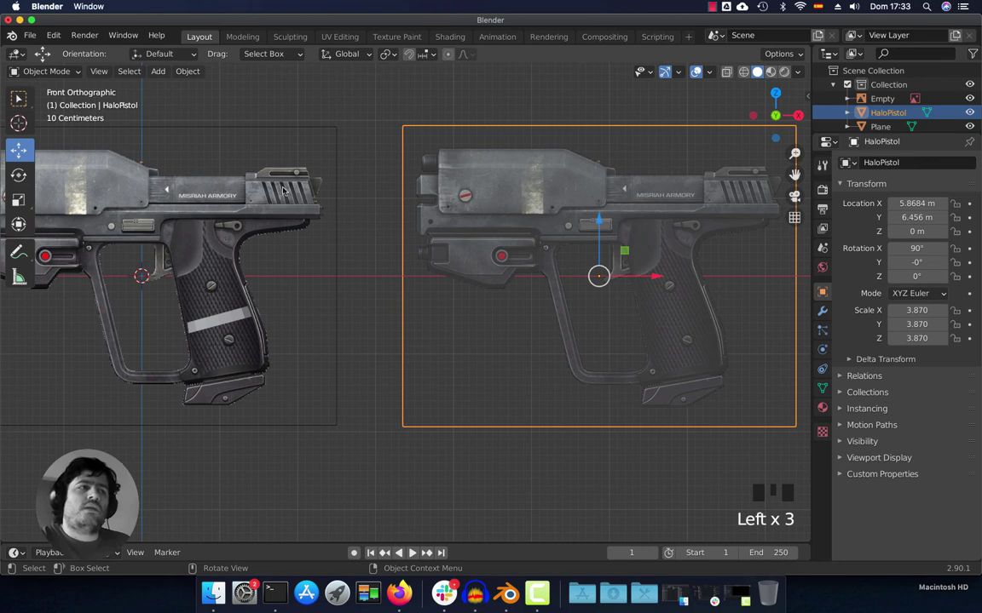
{"action": "left_click", "coordinate": [307, 272]}
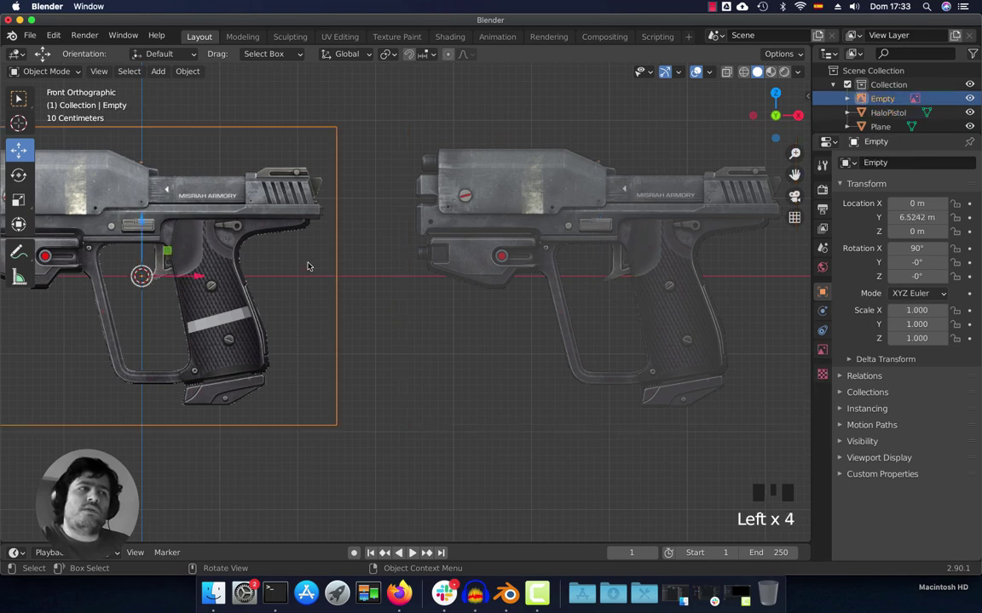
{"action": "scroll", "coordinate": [478, 266], "scroll_direction": "up", "scroll_amount": 1}
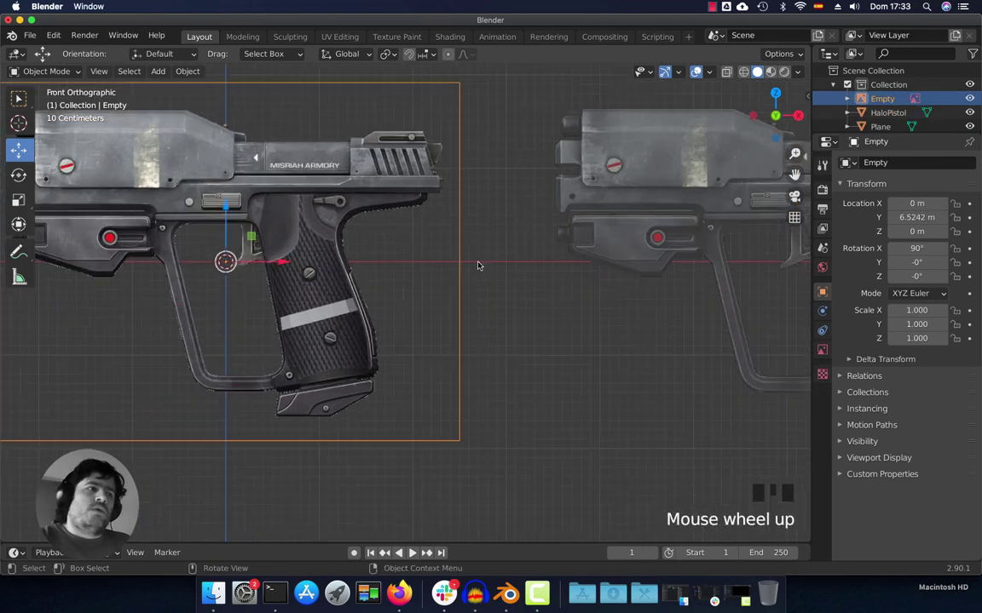
Check the strip over the Empty reference in wireframe, and the HaloPistol image plane in both wireframe and solid shading
{"action": "left_click", "coordinate": [726, 72]}
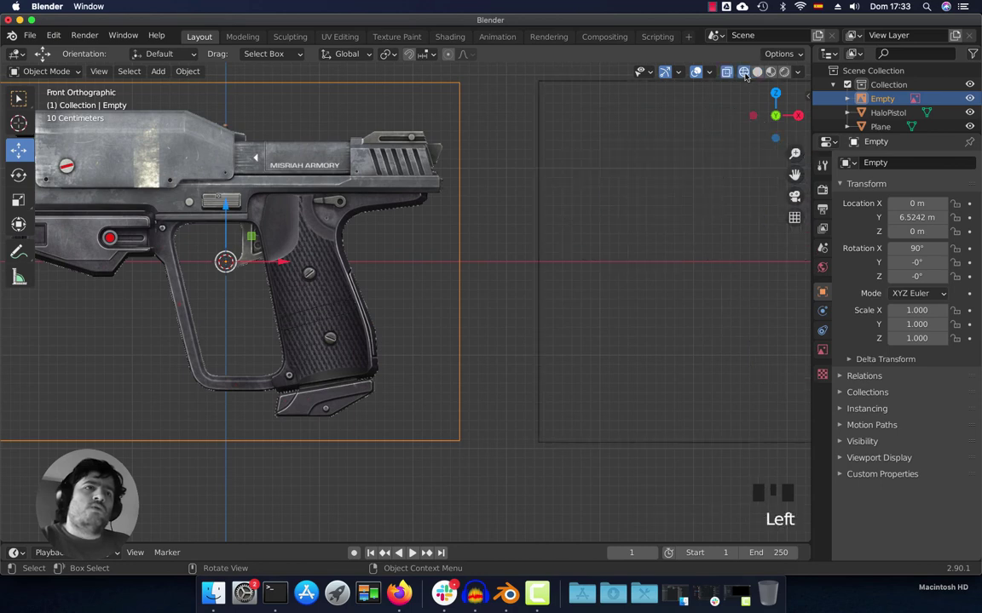
{"action": "double_click", "coordinate": [328, 317]}
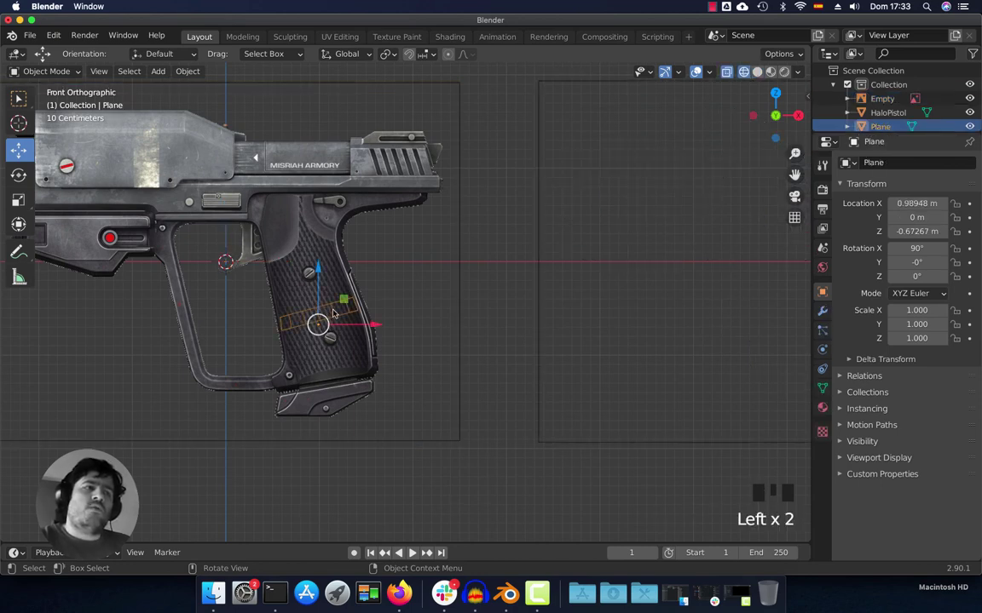
{"action": "left_click", "coordinate": [338, 262]}
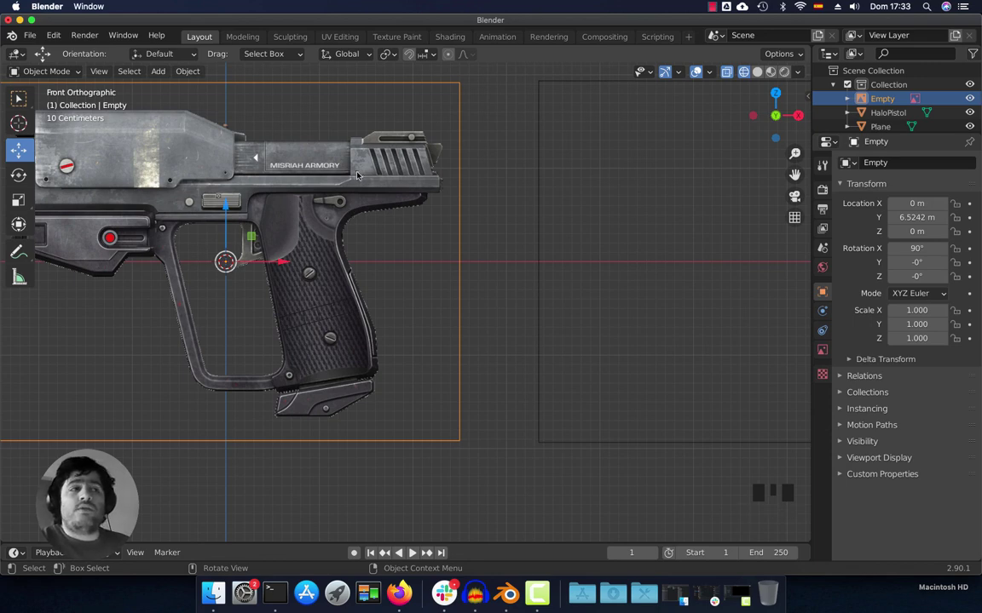
{"action": "middle_click_drag", "start_coordinate": [320, 153], "coordinate": [539, 162], "text": "shift"}
{"action": "left_click", "coordinate": [756, 72]}
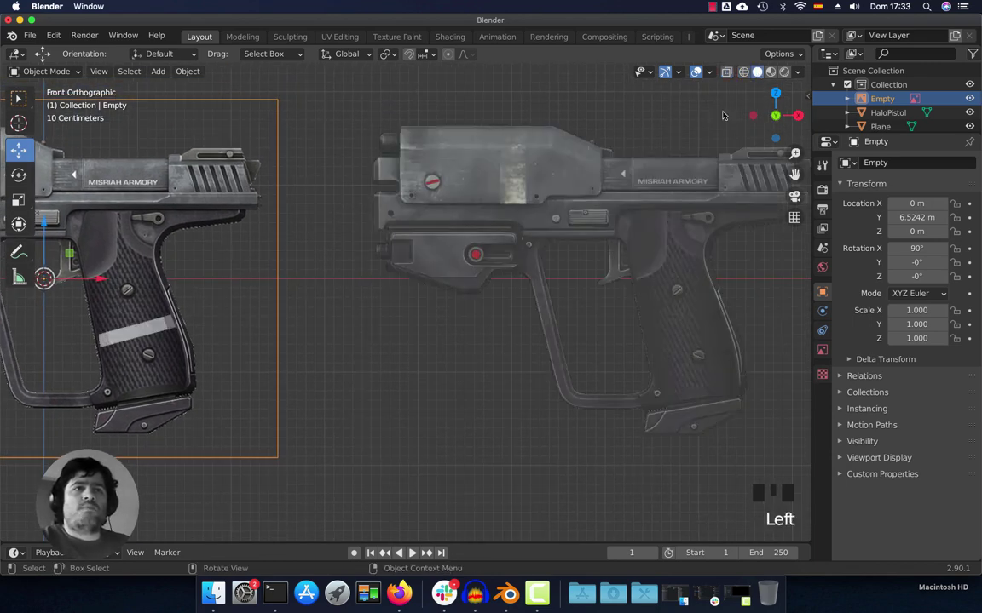
{"action": "left_click", "coordinate": [585, 202]}
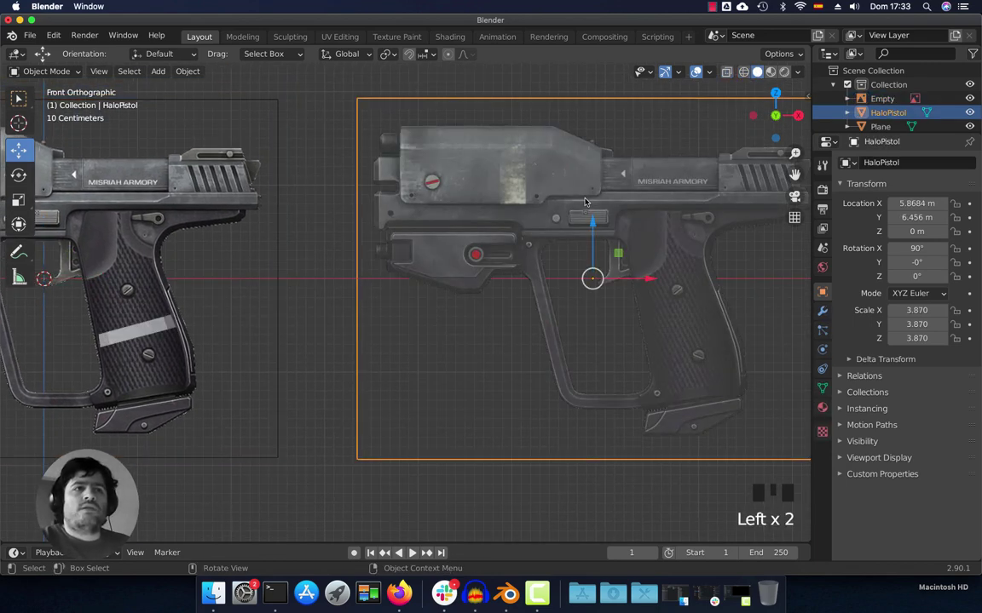
{"action": "left_click", "coordinate": [743, 73]}
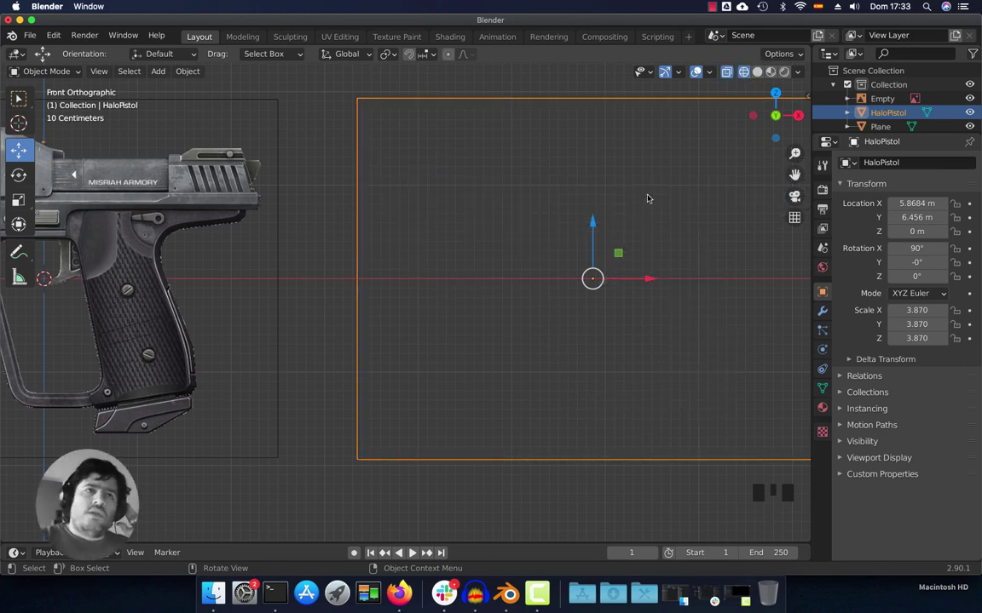
{"action": "left_click", "coordinate": [757, 71]}
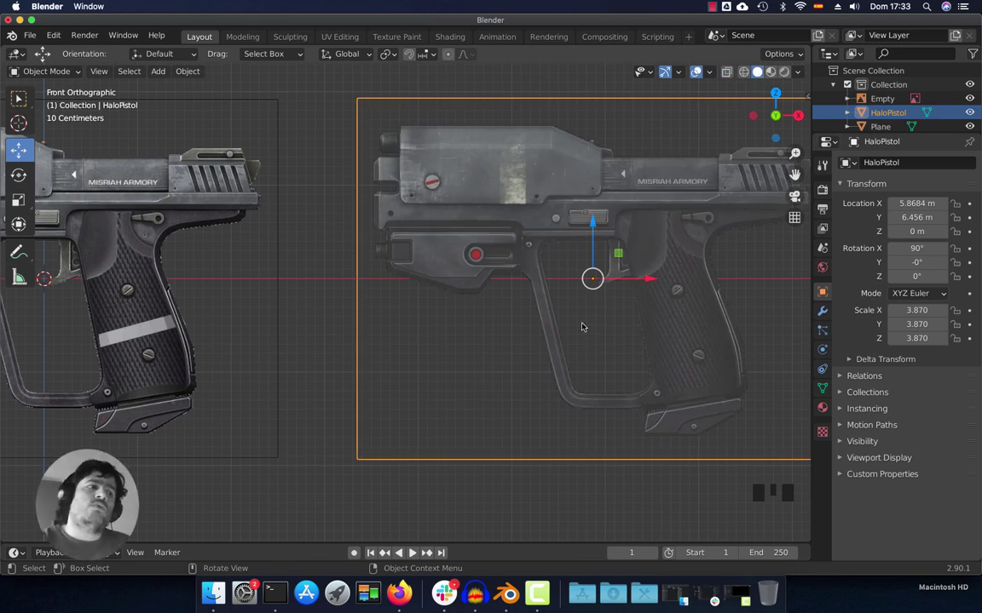
Duplicate the strip along the X axis onto the HaloPistol plane's grip, at about X 6.86 m
{"action": "left_click", "coordinate": [140, 332]}
{"action": "key", "text": "shift+d"}
{"action": "key", "text": "x"}
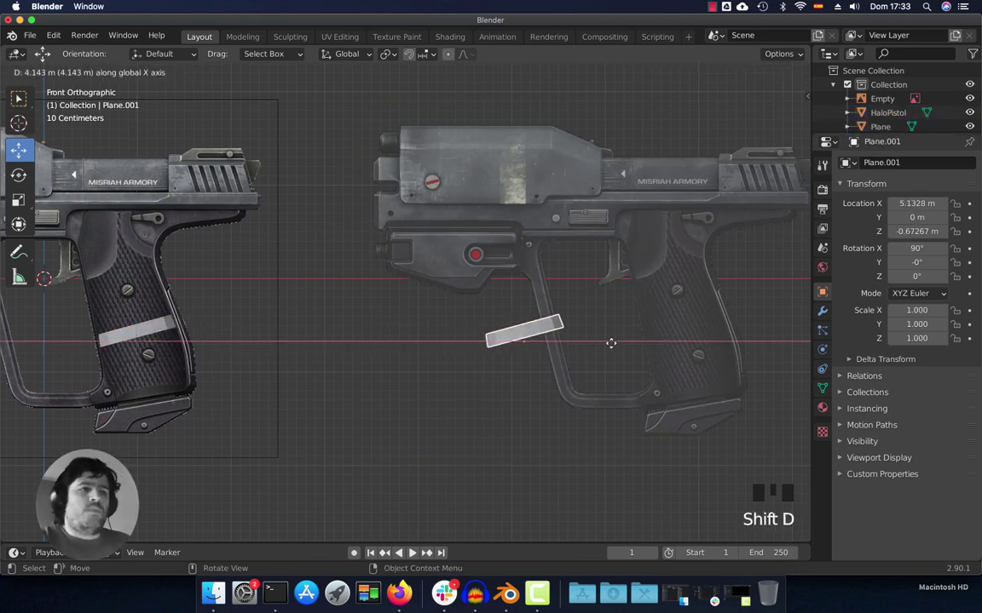
{"action": "left_click", "coordinate": [723, 329]}
{"action": "middle_click_drag", "start_coordinate": [588, 317], "coordinate": [577, 360], "text": "shift"}
{"action": "scroll", "coordinate": [549, 310], "scroll_direction": "up", "scroll_amount": 2}
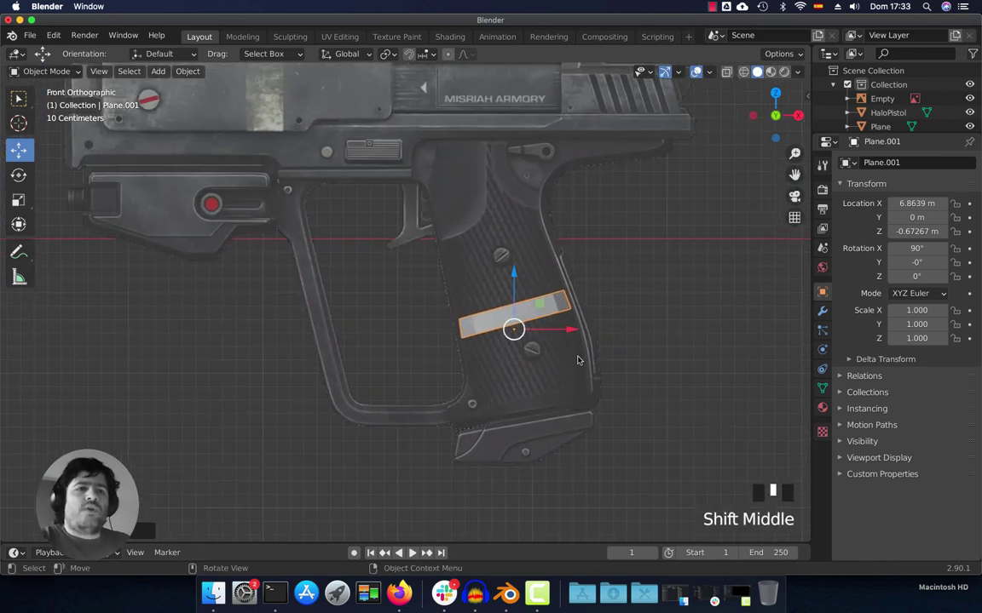
Set the duplicated strip's viewport display to Wire
{"action": "left_click", "coordinate": [844, 457]}
{"action": "scroll", "coordinate": [878, 477], "scroll_direction": "down", "scroll_amount": 3}
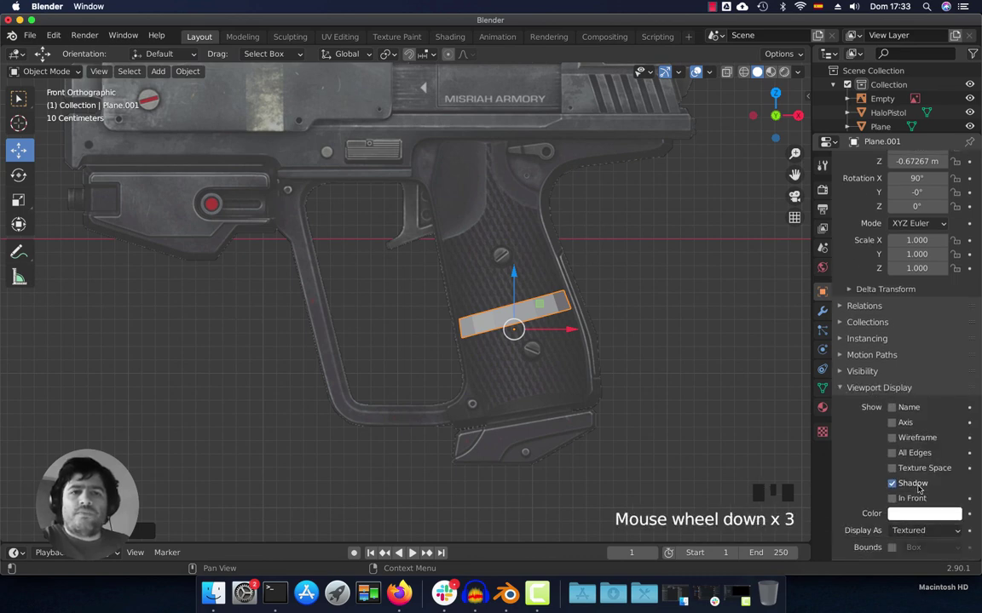
{"action": "left_click", "coordinate": [925, 530]}
{"action": "left_click", "coordinate": [928, 503]}
{"action": "scroll", "coordinate": [405, 372], "scroll_direction": "down", "scroll_amount": 3}
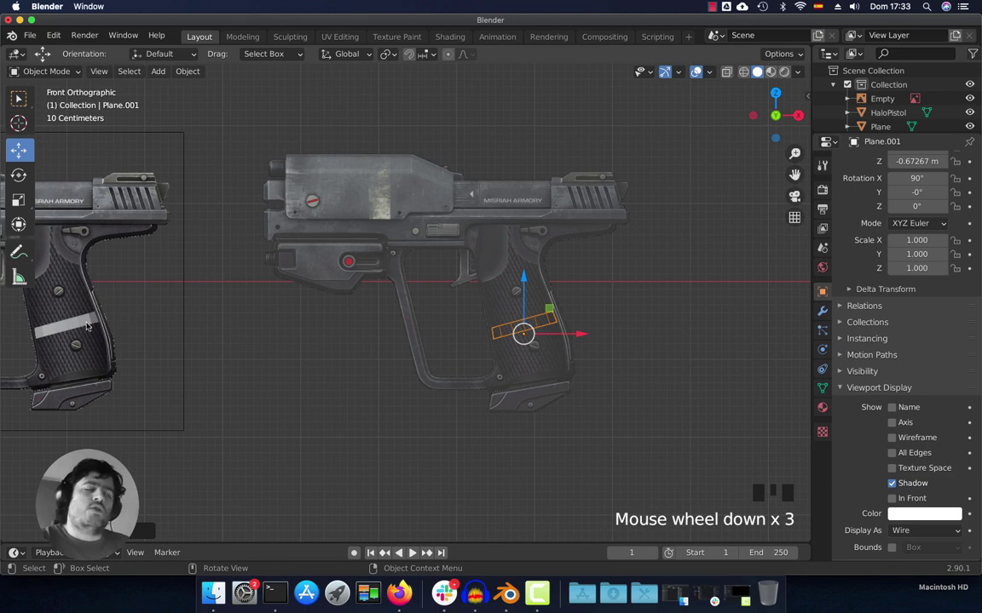
Compare the HaloPistol plane and the Empty reference with their strips, from the front and from a tilted angle
{"action": "middle_click_drag", "start_coordinate": [111, 331], "coordinate": [187, 339], "text": "shift"}
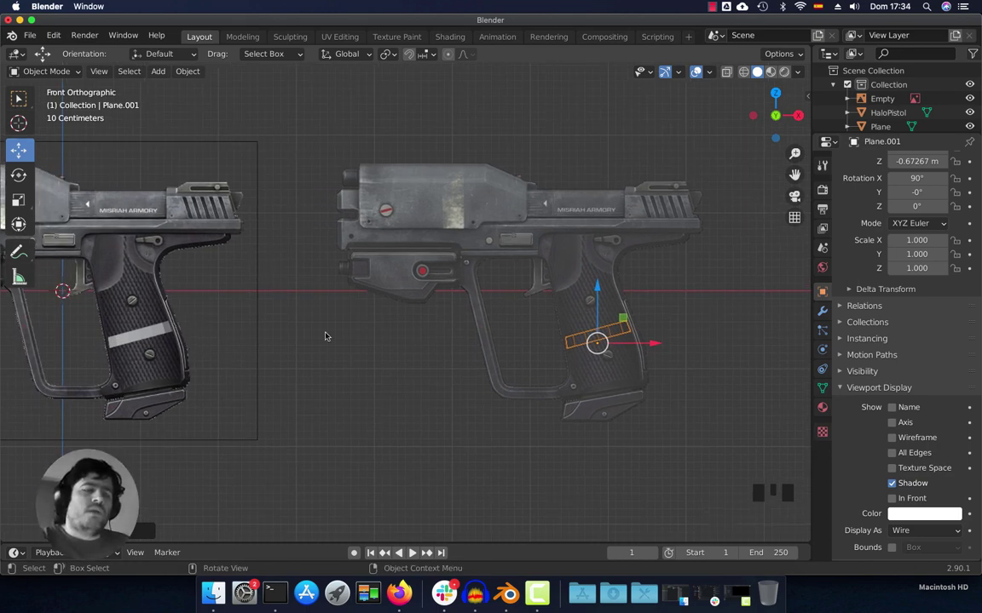
{"action": "middle_click_drag", "start_coordinate": [405, 313], "coordinate": [529, 336], "text": "shift"}
{"action": "left_click", "coordinate": [523, 332]}
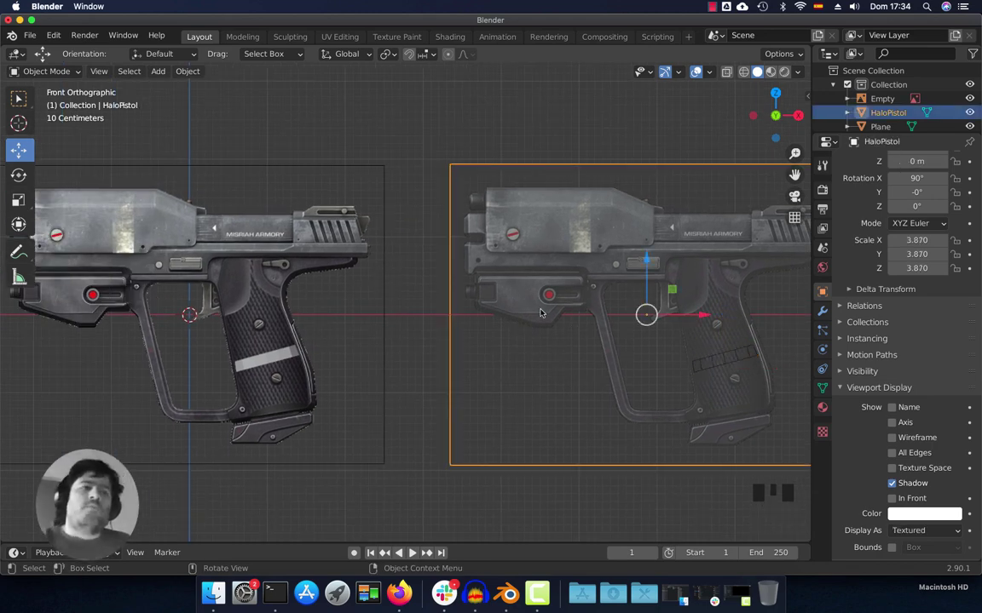
{"action": "middle_click_drag", "start_coordinate": [539, 313], "coordinate": [449, 395]}
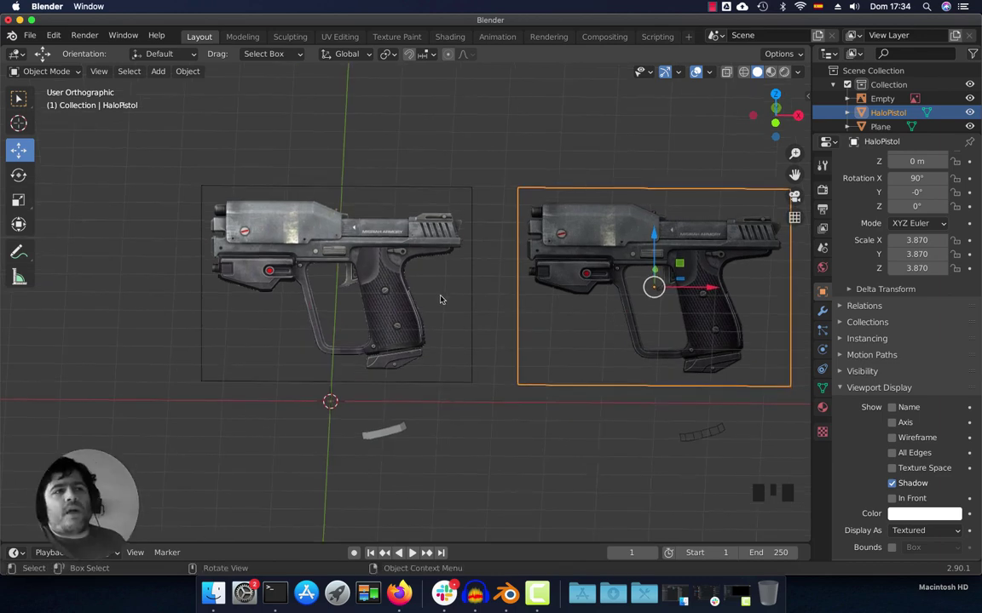
{"action": "left_click", "coordinate": [429, 253]}
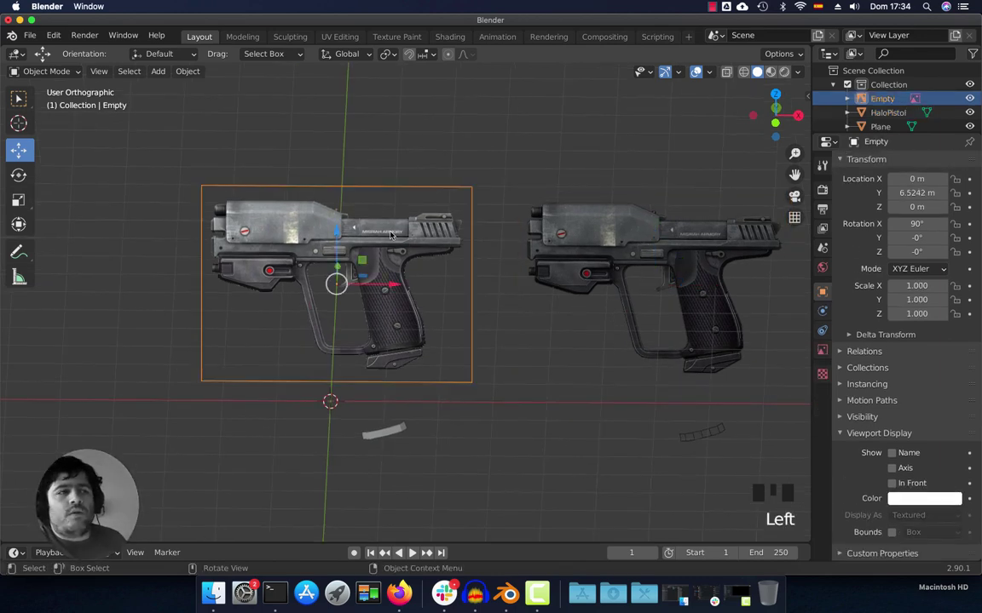
Delete the HaloPistol image plane and the duplicated wireframe strip, keeping the Empty reference and the original strip
{"action": "left_click", "coordinate": [558, 217]}
{"action": "key", "text": "x"}
{"action": "left_click", "coordinate": [559, 233]}
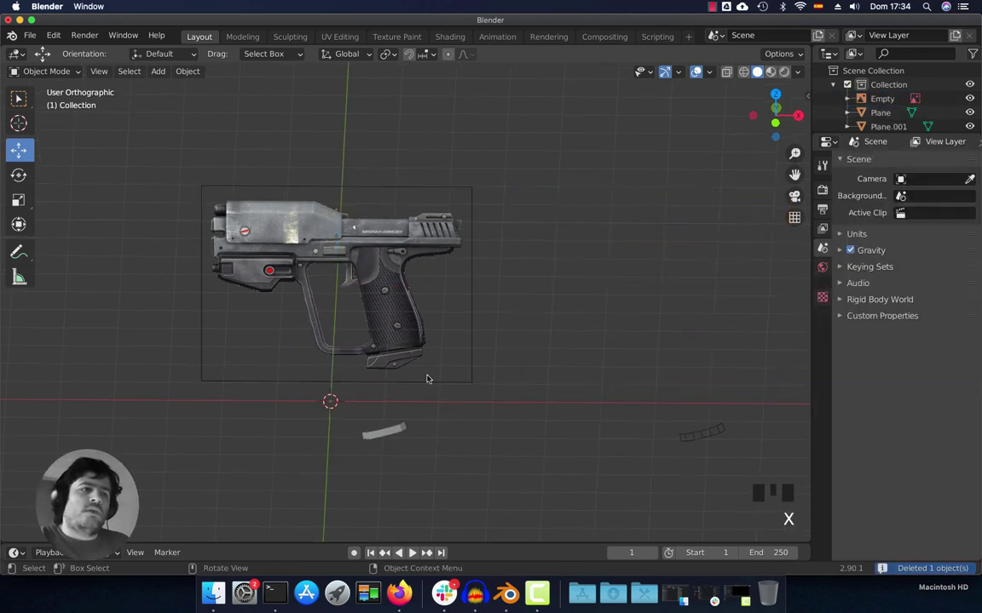
{"action": "left_click", "coordinate": [690, 430]}
{"action": "key", "text": "x"}
{"action": "left_click", "coordinate": [695, 434]}
{"action": "middle_click_drag", "start_coordinate": [463, 414], "coordinate": [495, 390], "text": "shift"}
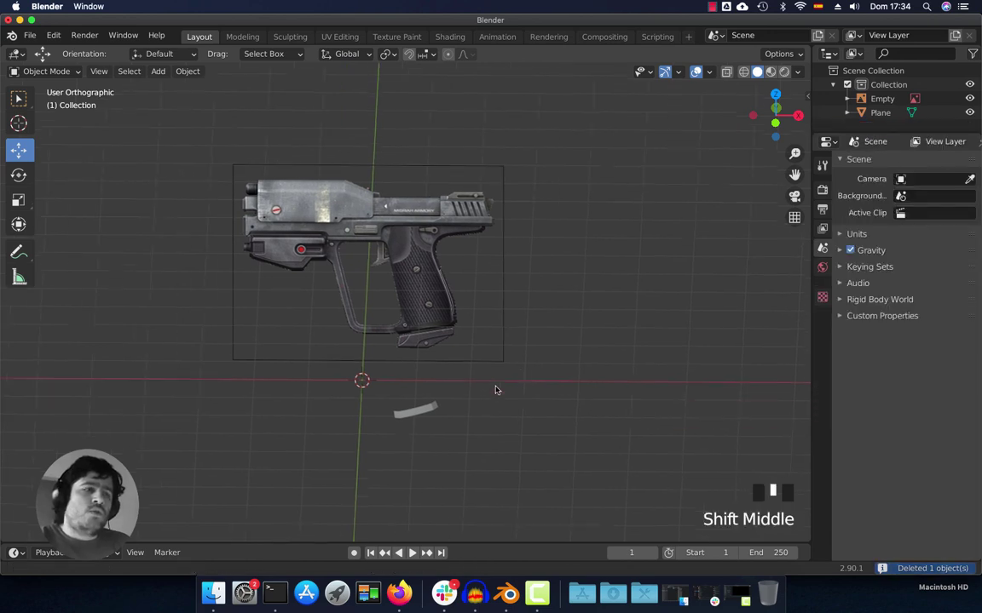